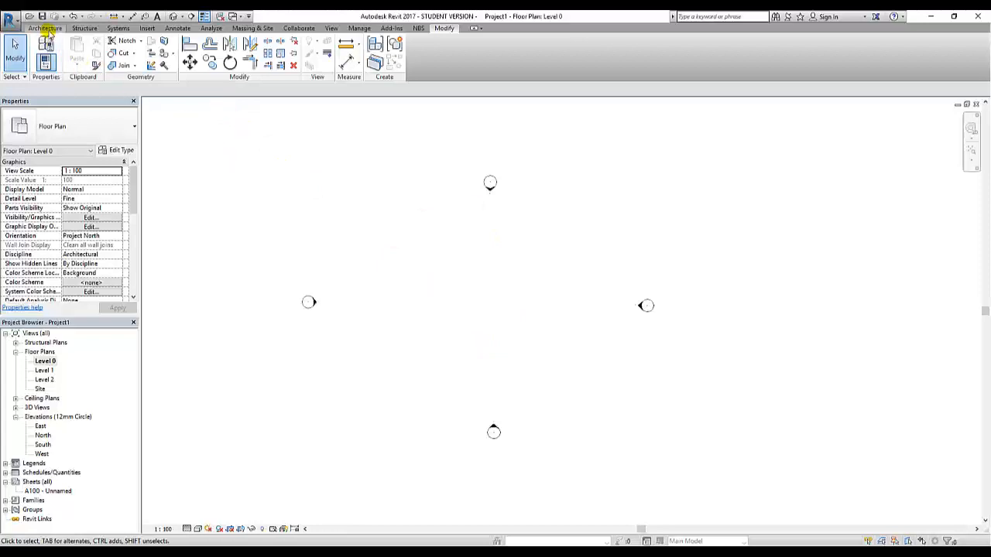
Step: Dismiss the save reminder and draw a straight horizontal Wall-Ext_102Bwk-75Ins-100LBlk-12P wall about 5200 mm long near the east elevation marker
click(48, 30)
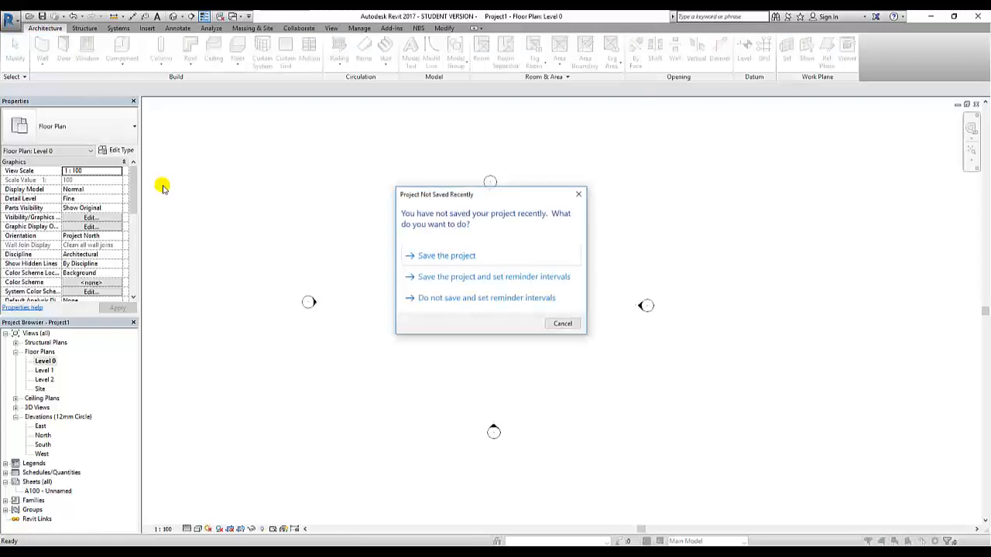
click(558, 323)
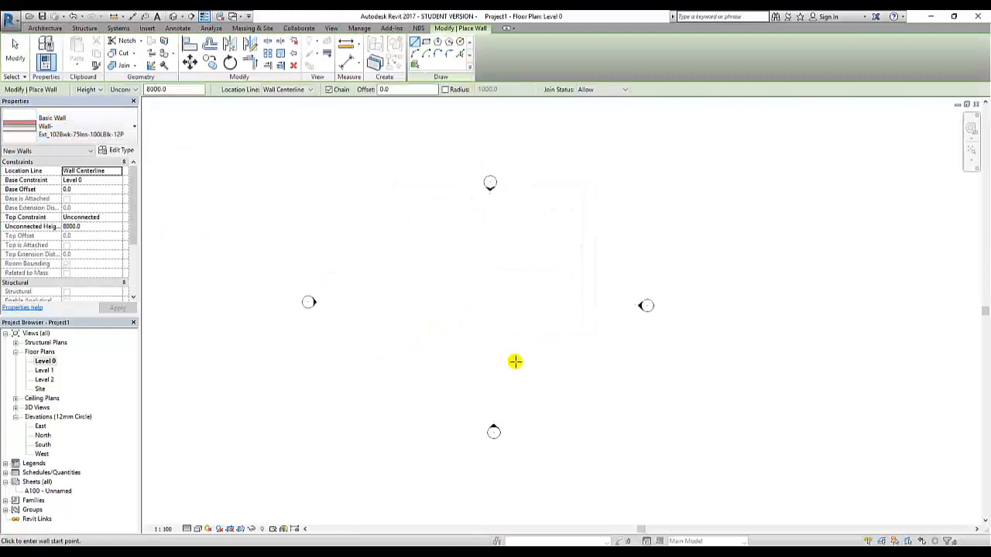
click(534, 305)
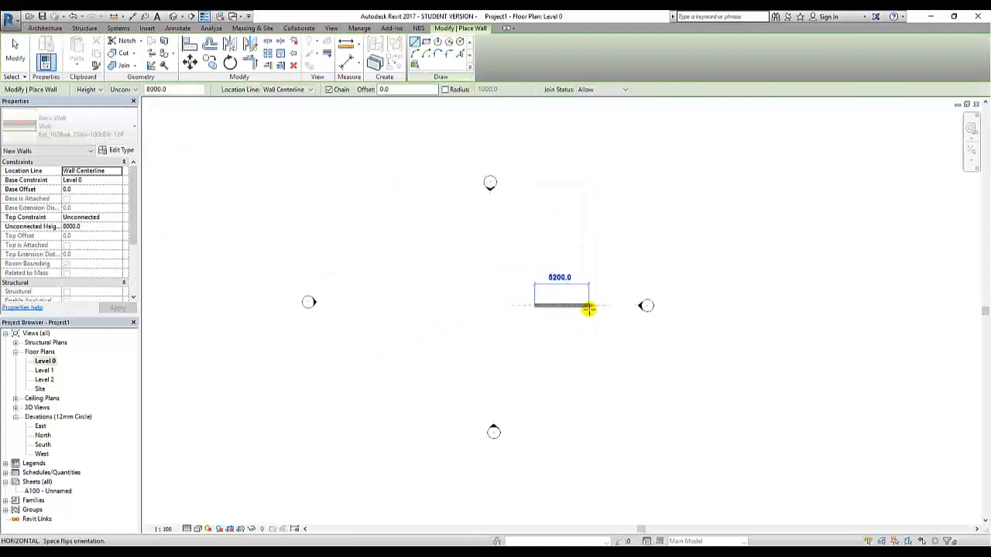
click(588, 305)
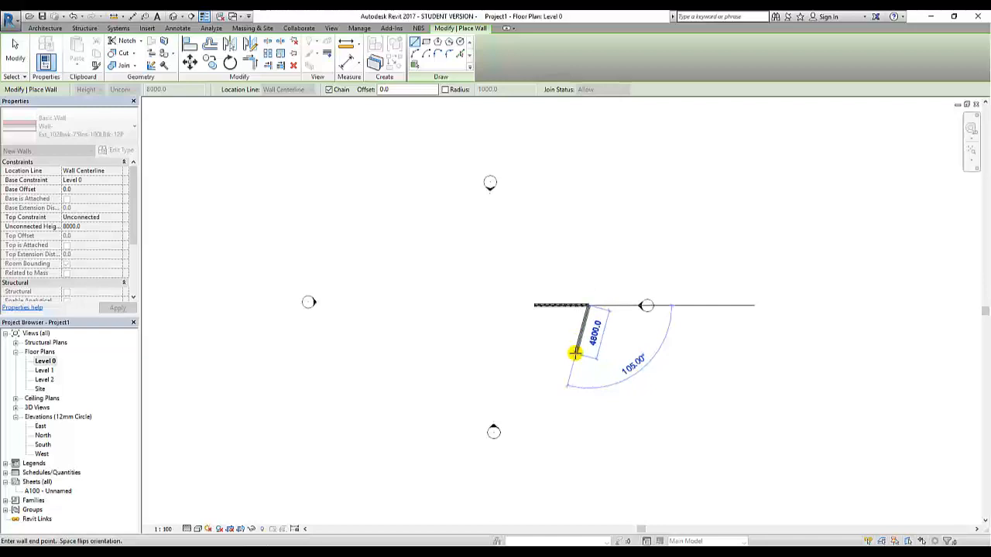
key(Escape)
key(Escape)
Step: Flip the orientation of the straight wall so its exterior side faces south
scroll(556, 318, up, 3)
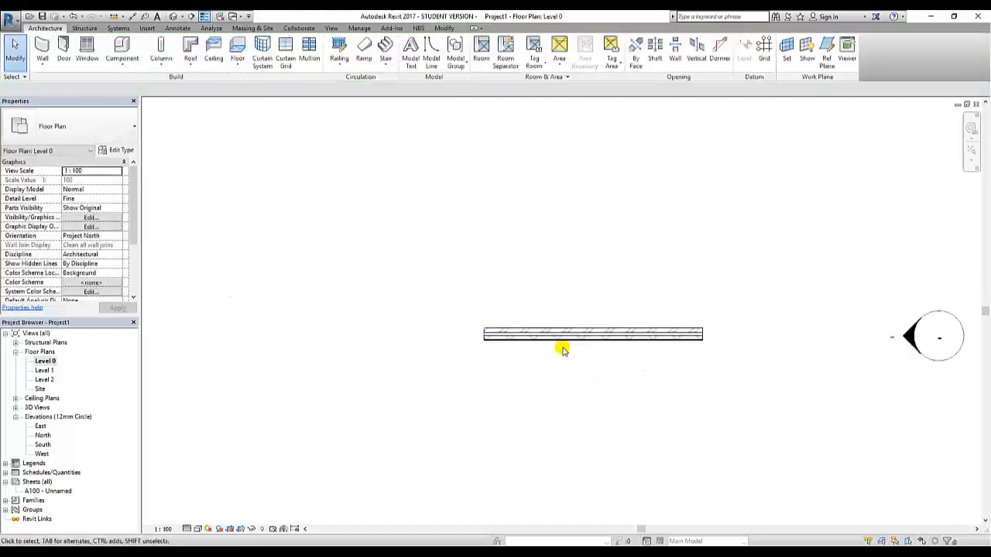
click(564, 334)
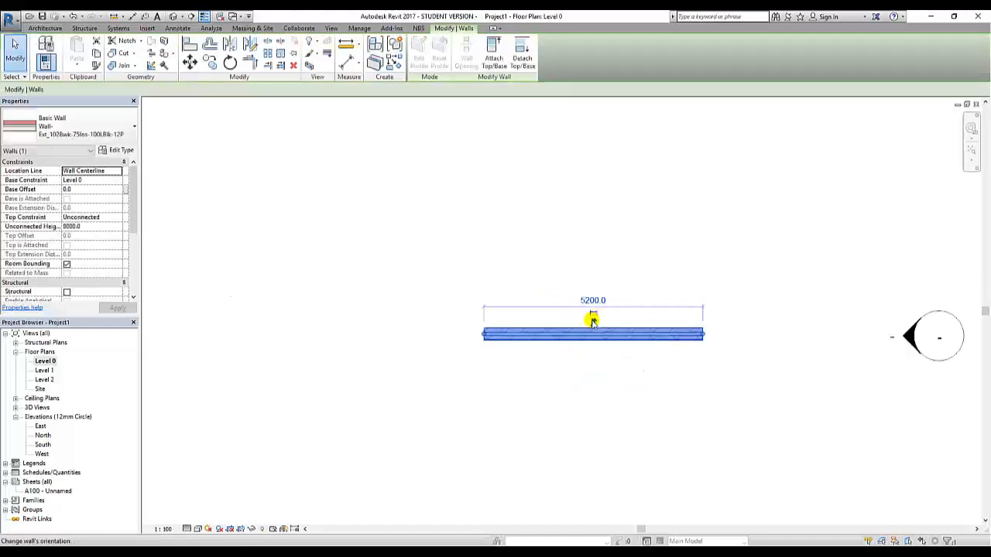
middle_drag(572, 397, 586, 305)
scroll(586, 306, down, 3)
scroll(529, 405, down, 2)
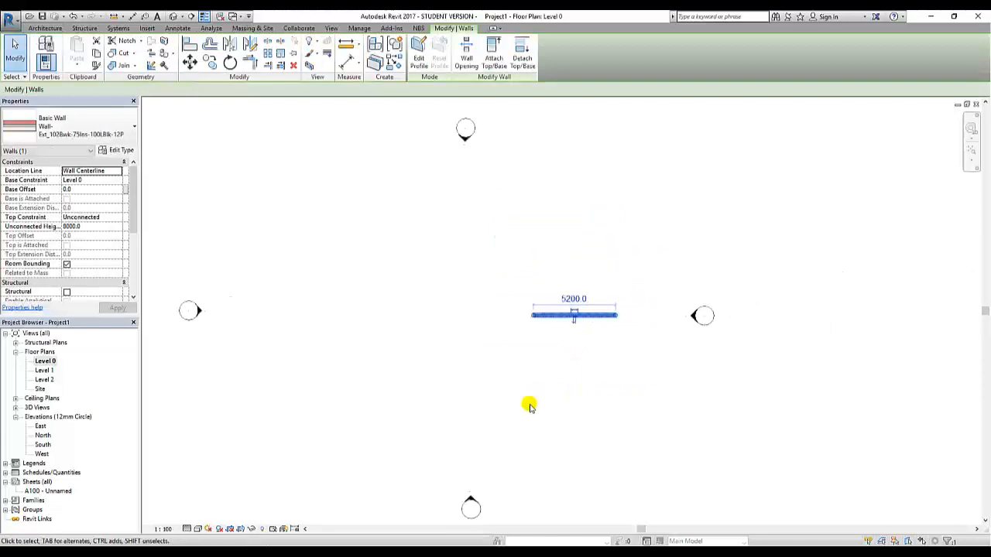
middle_drag(529, 405, 544, 332)
mouse_move(498, 219)
middle_down()
mouse_move(531, 359)
mouse_move(557, 358)
mouse_move(552, 348)
middle_up()
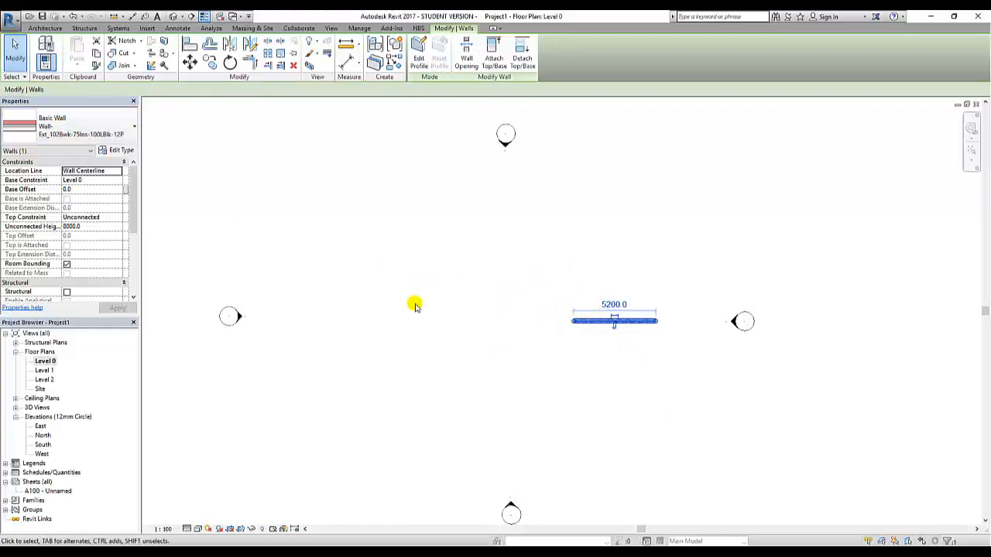
Step: Create a similar wall as a start-end-radius arc west of the straight one, bulging south, with about 4930 mm radius and 79° sweep
right_click(590, 322)
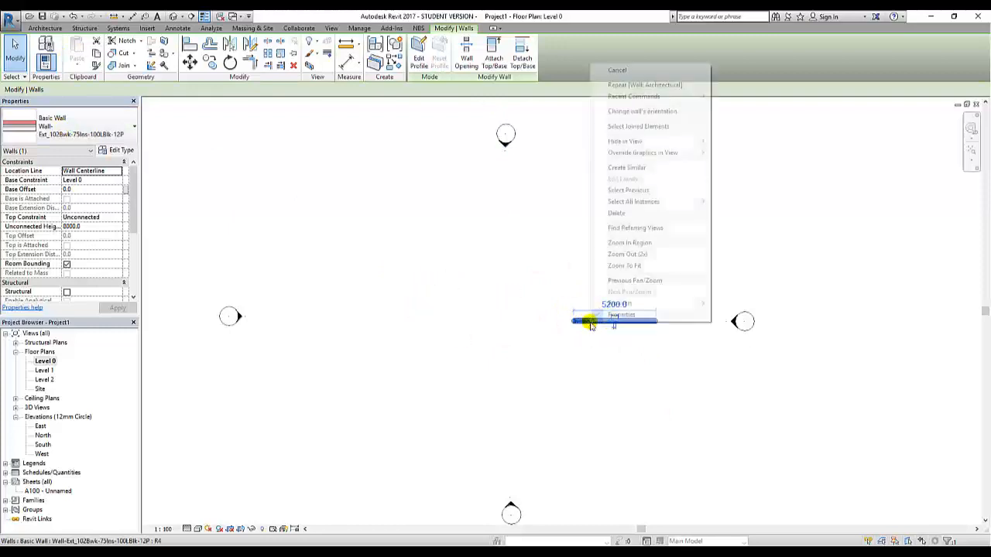
click(636, 169)
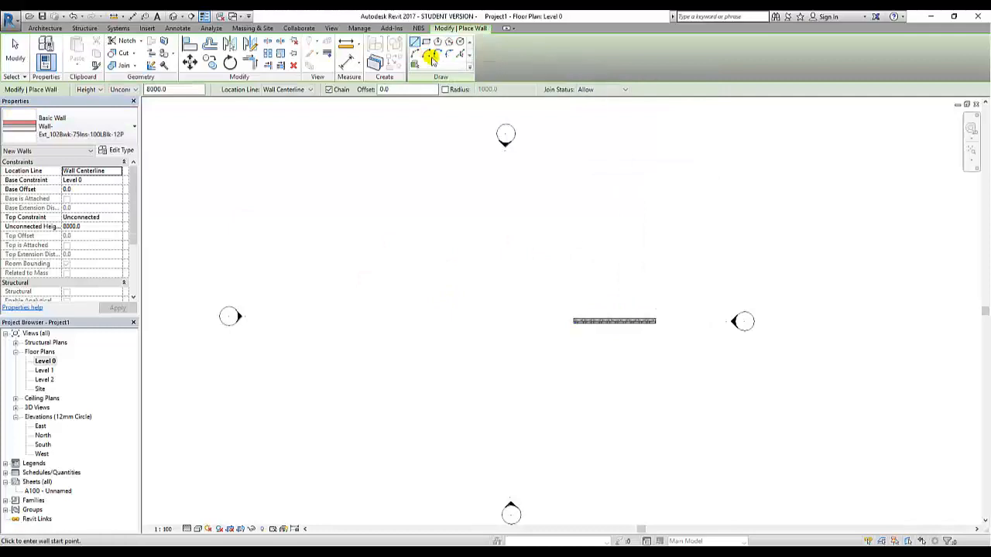
click(414, 52)
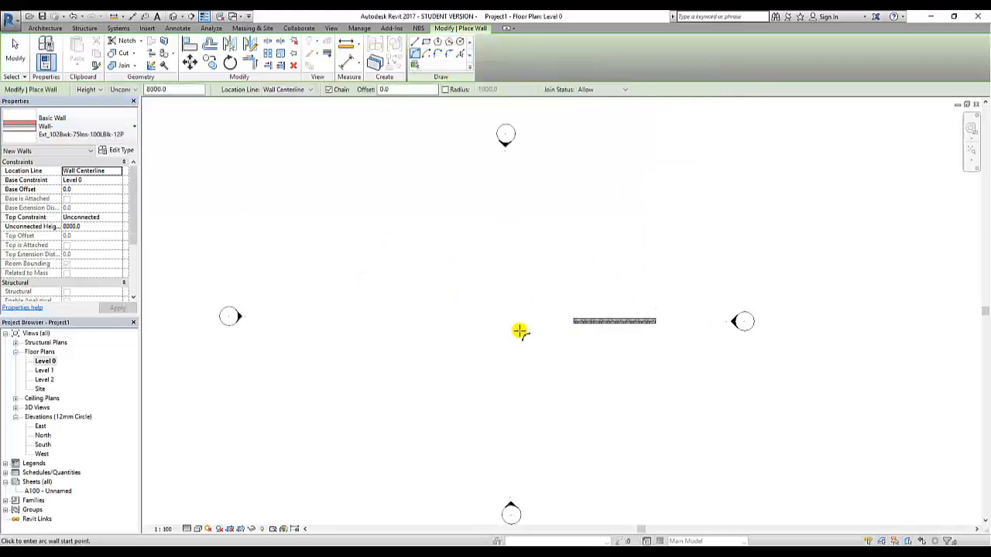
click(436, 321)
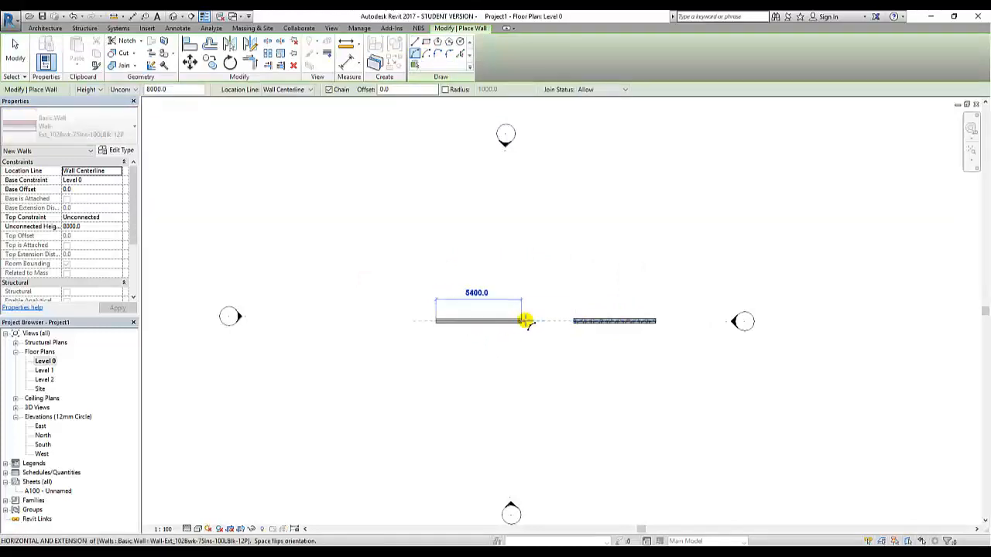
click(536, 320)
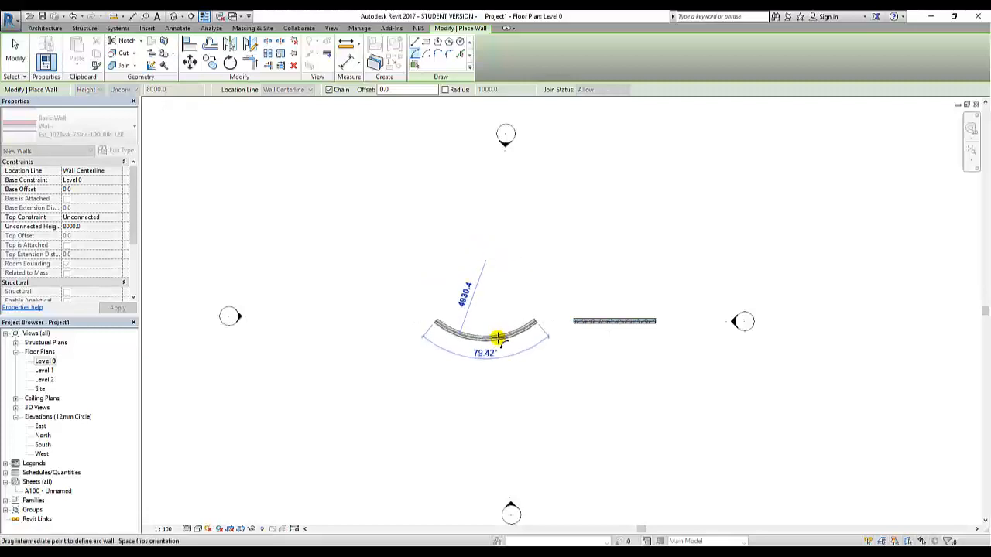
click(498, 338)
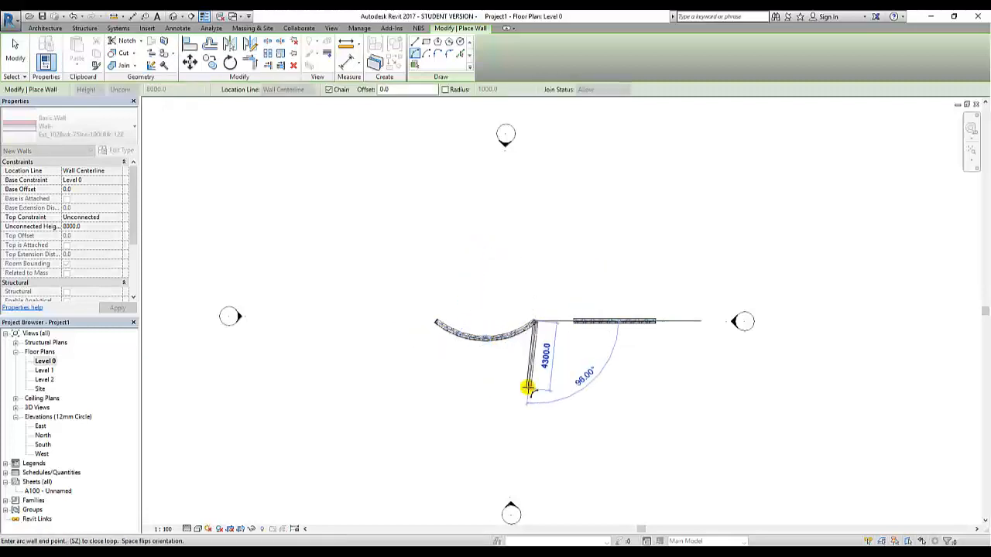
key(Escape)
key(Escape)
Step: Flip the orientation of the arc wall so its exterior side faces the convex southern side
scroll(475, 344, up, 5)
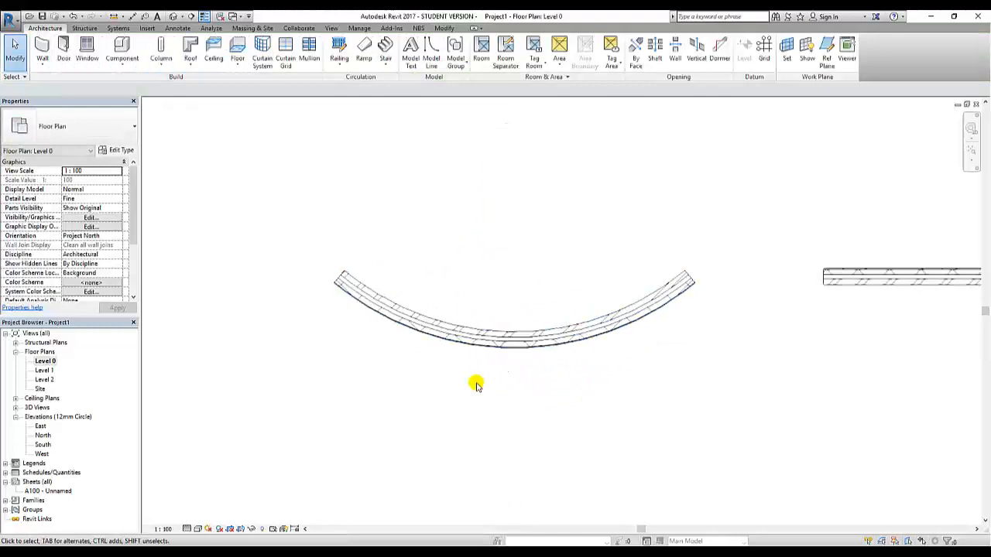
click(481, 350)
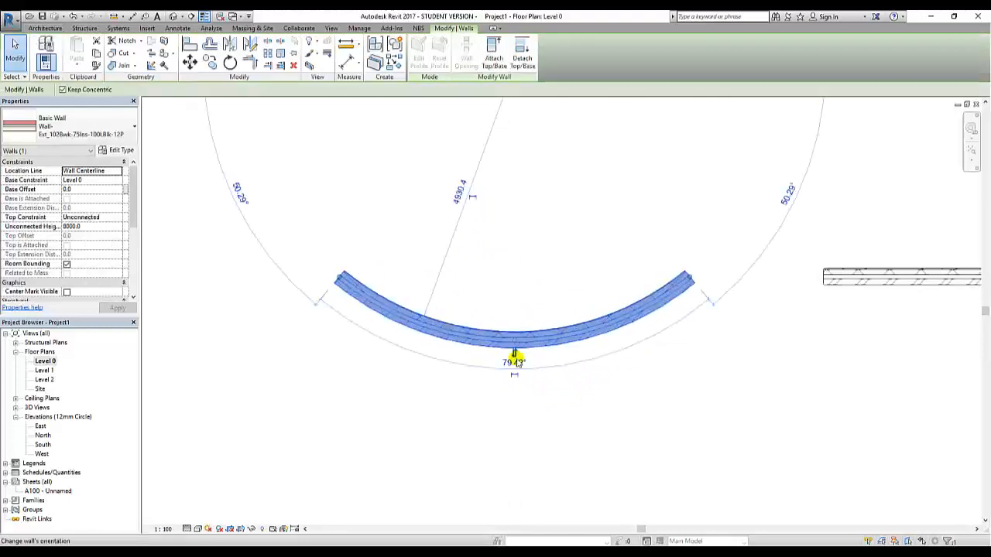
click(520, 397)
scroll(519, 398, down, 3)
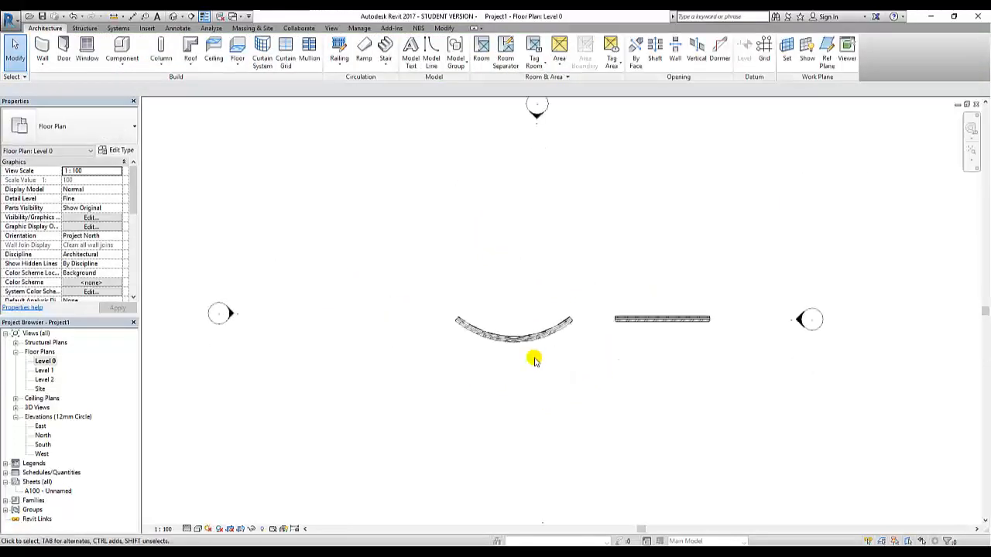
Step: Examine the layers of the arc wall up close to check which side the exterior faces
scroll(533, 358, up, 2)
scroll(533, 351, up, 3)
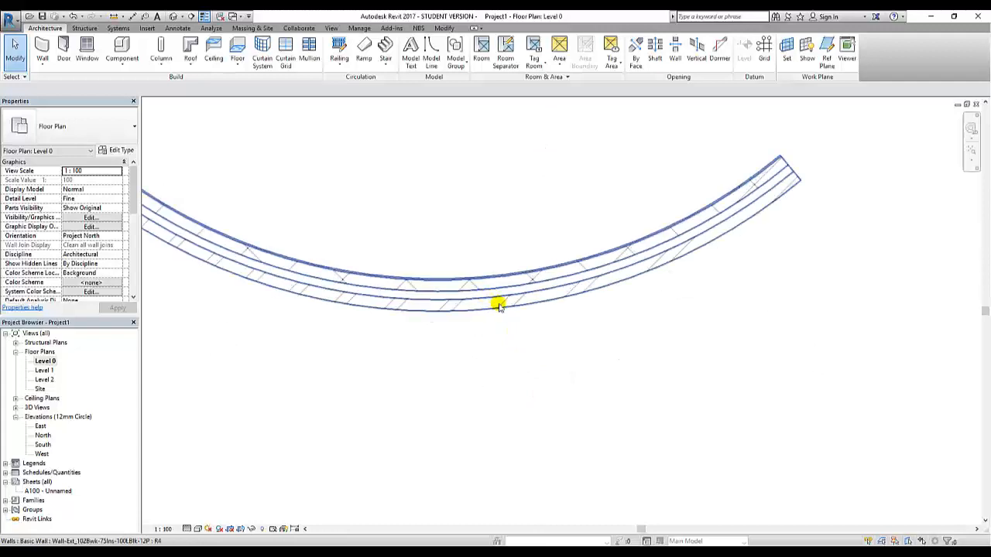
scroll(533, 277, up, 2)
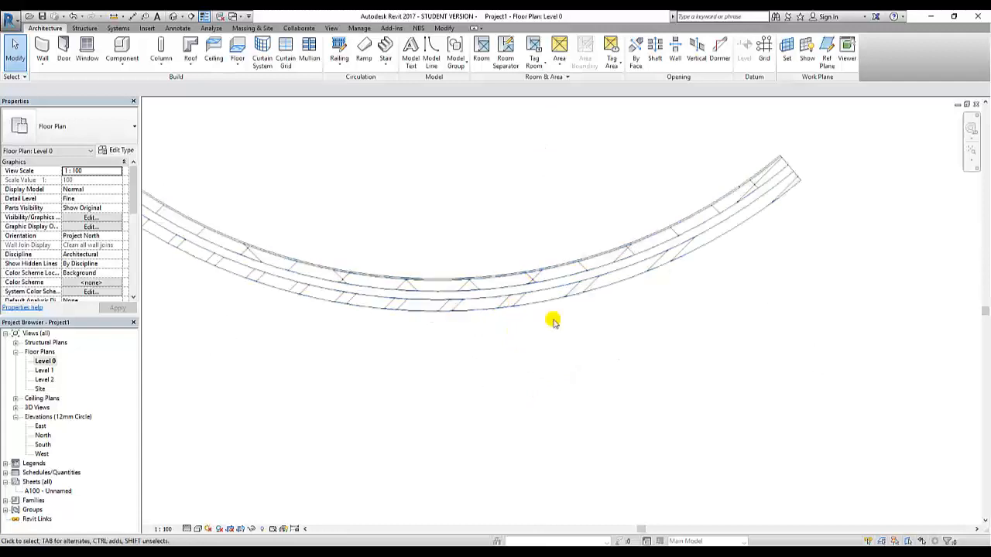
scroll(551, 321, down, 3)
scroll(602, 289, up, 3)
scroll(551, 325, down, 5)
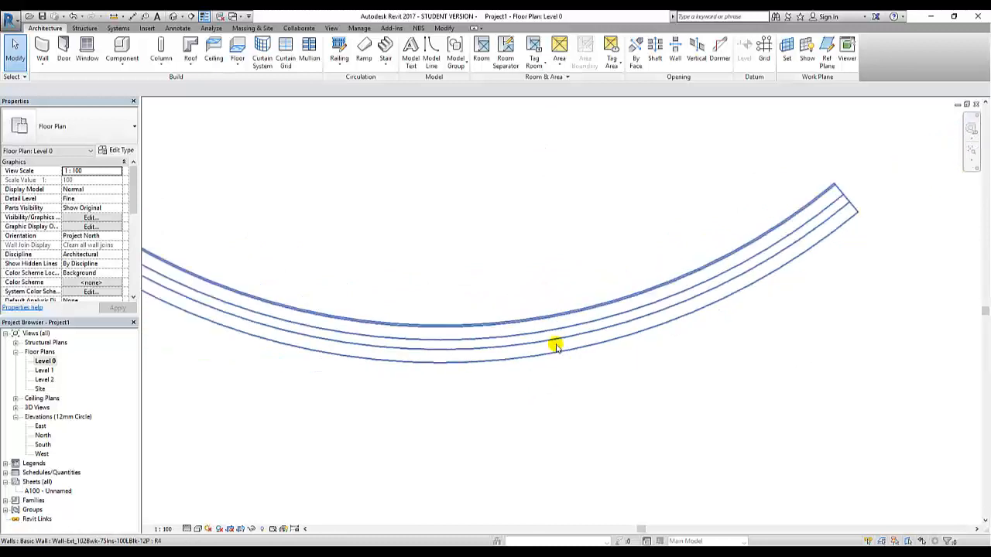
scroll(613, 344, down, 3)
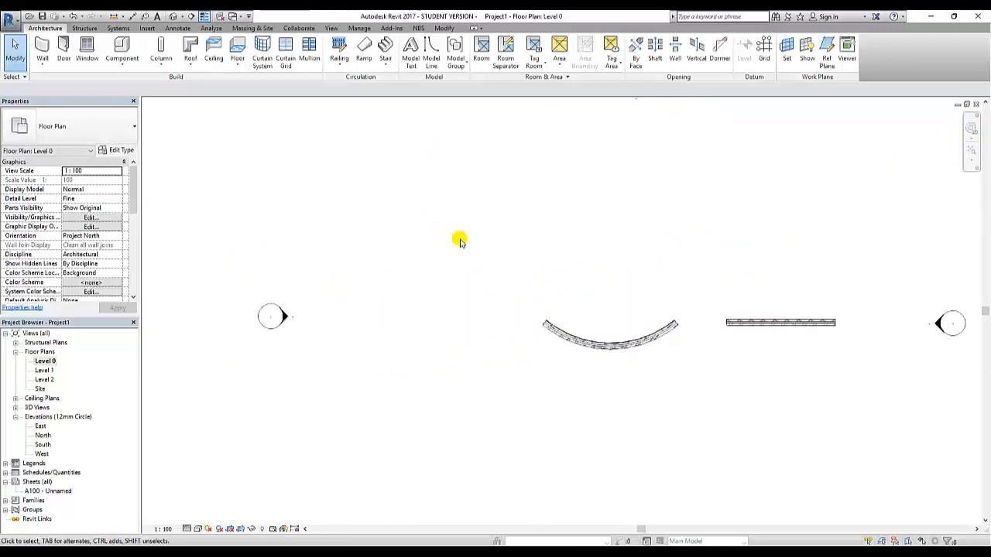
Step: Create a similar circular wall of about 3000 mm radius west of the arc wall and flip its northern half to face outward
right_click(569, 338)
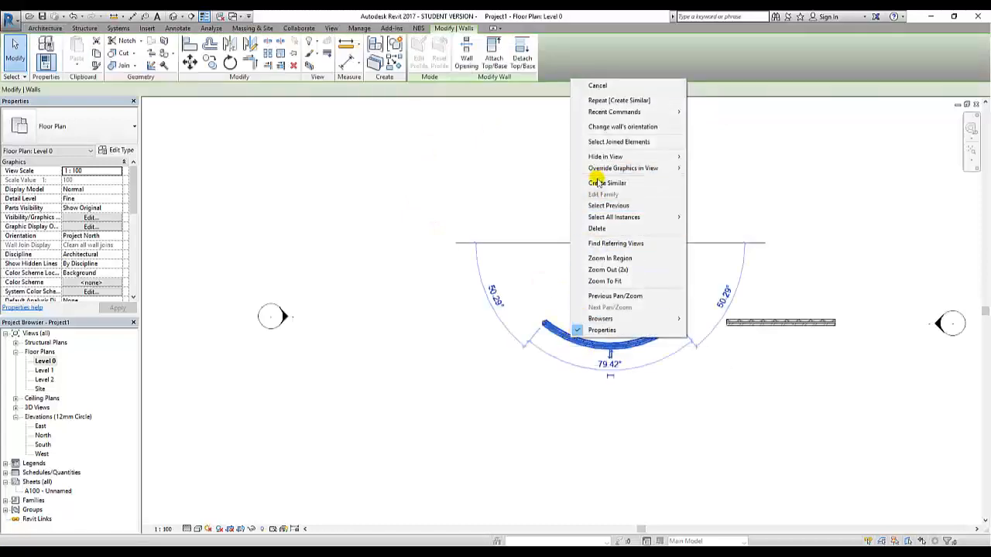
click(591, 178)
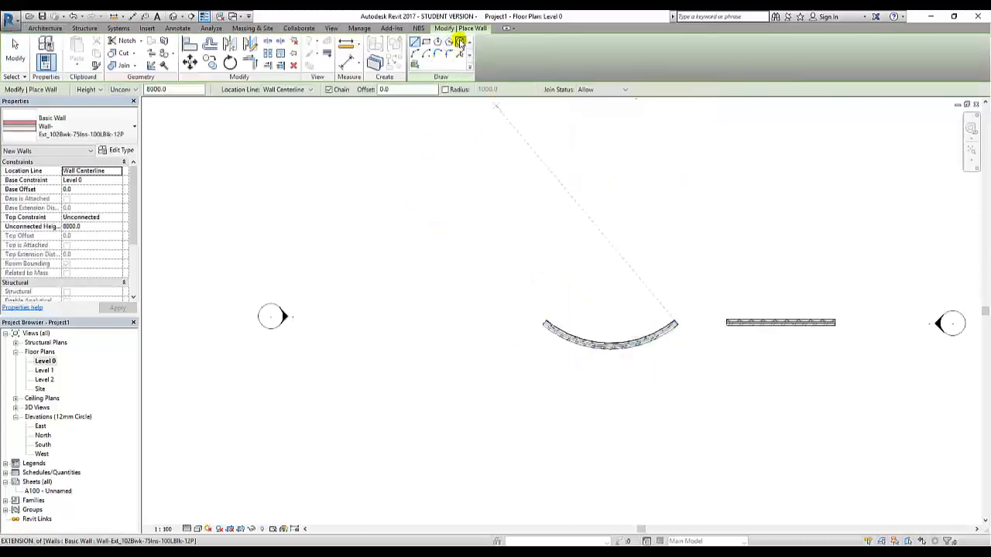
click(460, 43)
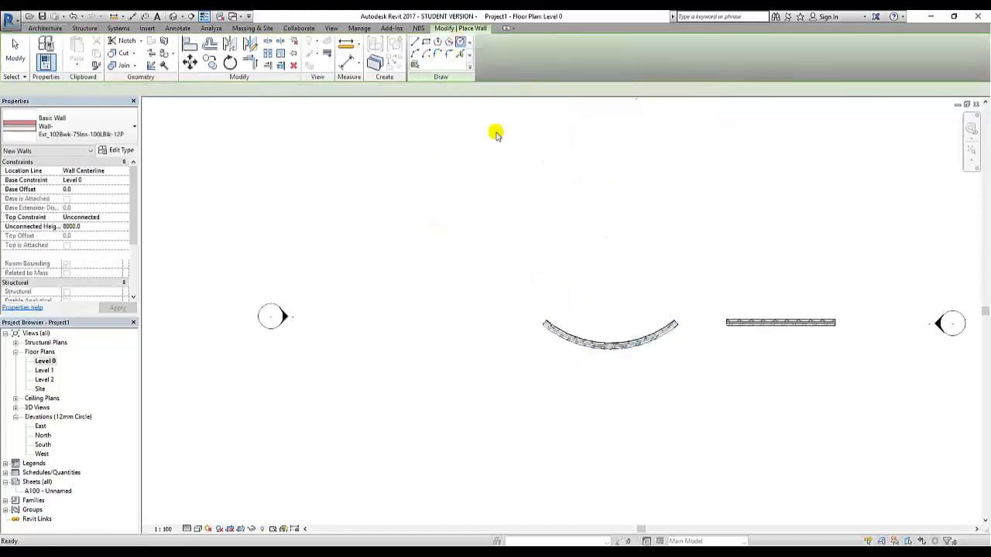
click(374, 322)
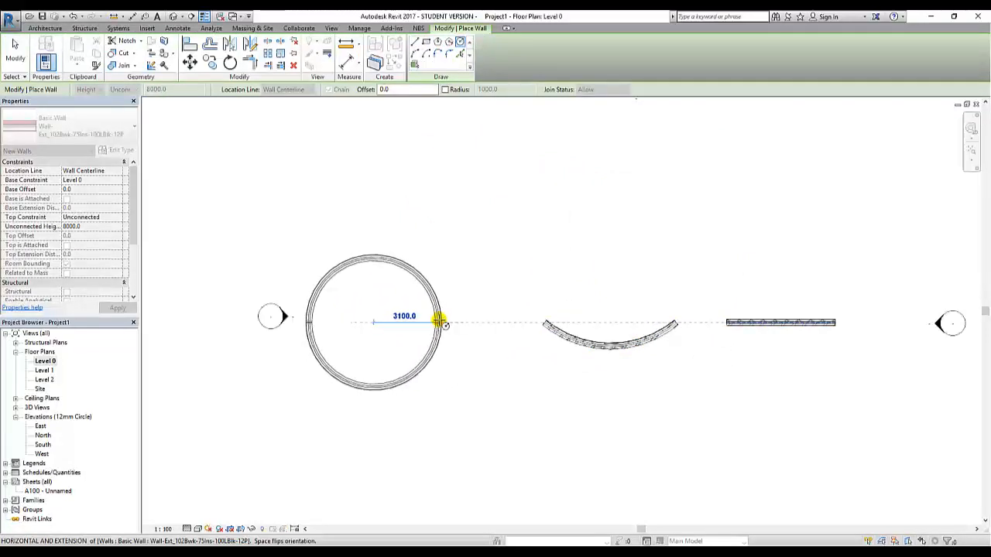
click(438, 321)
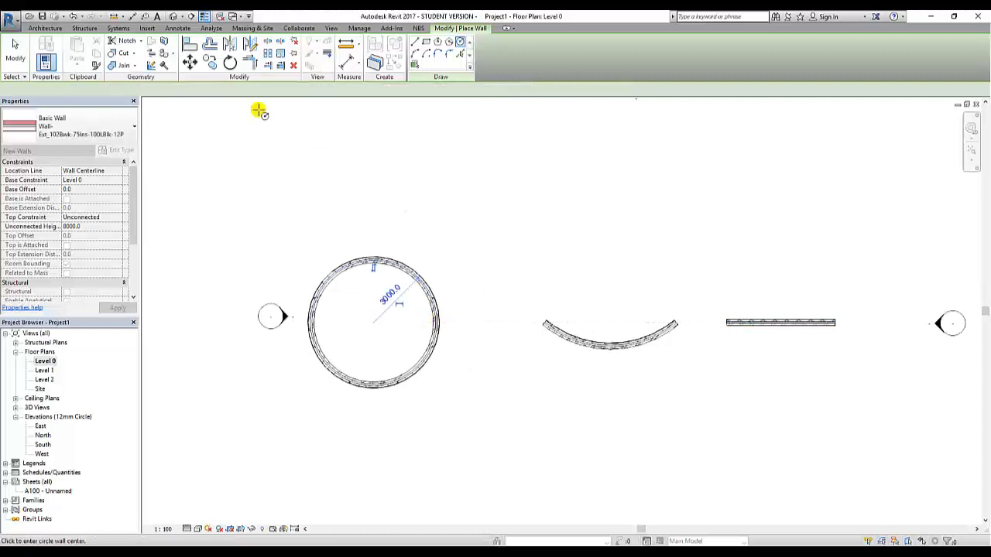
scroll(380, 300, up, 3)
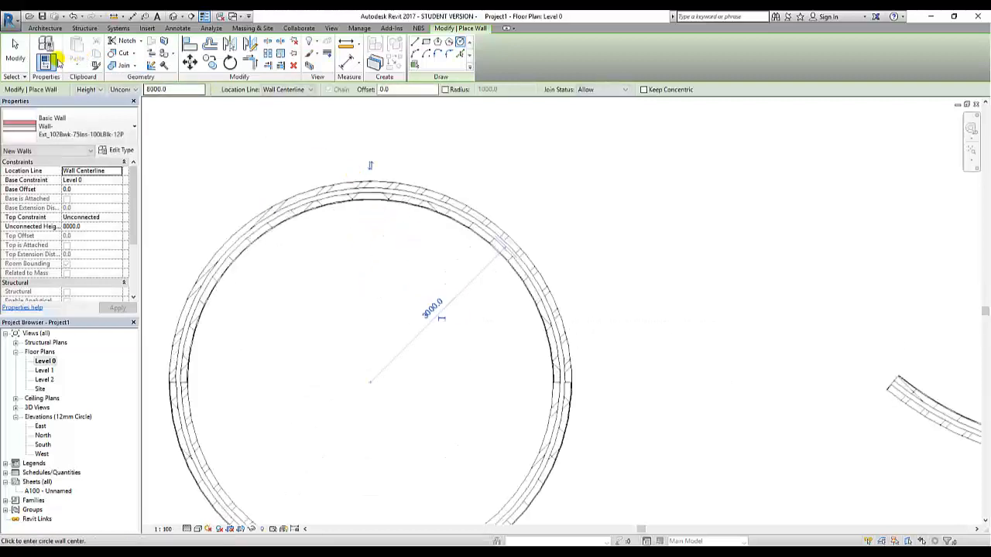
click(14, 51)
Step: Select the northern and southern halves of the circular wall in turn to compare their orientation
scroll(442, 259, down, 2)
scroll(442, 259, down, 3)
drag(524, 375, 483, 245)
click(560, 260)
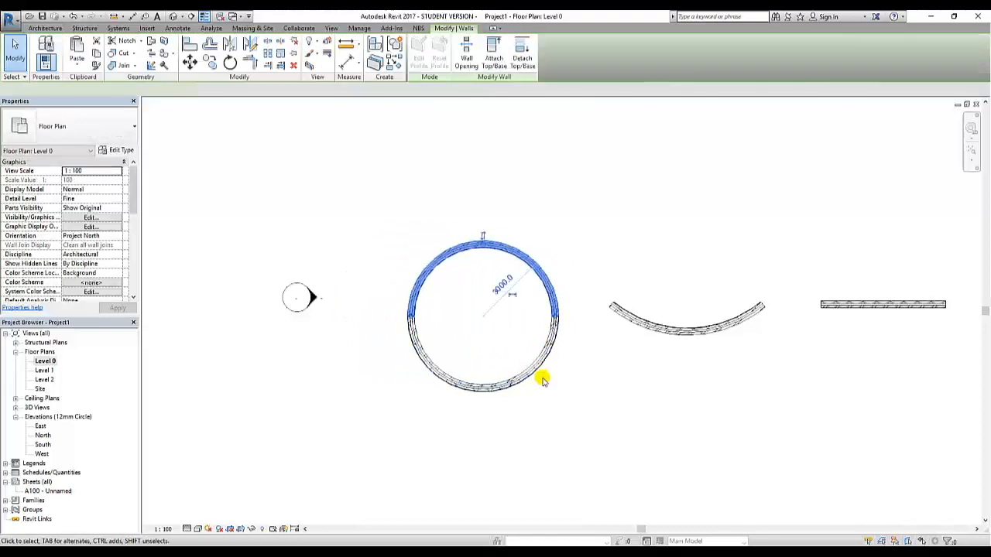
click(533, 377)
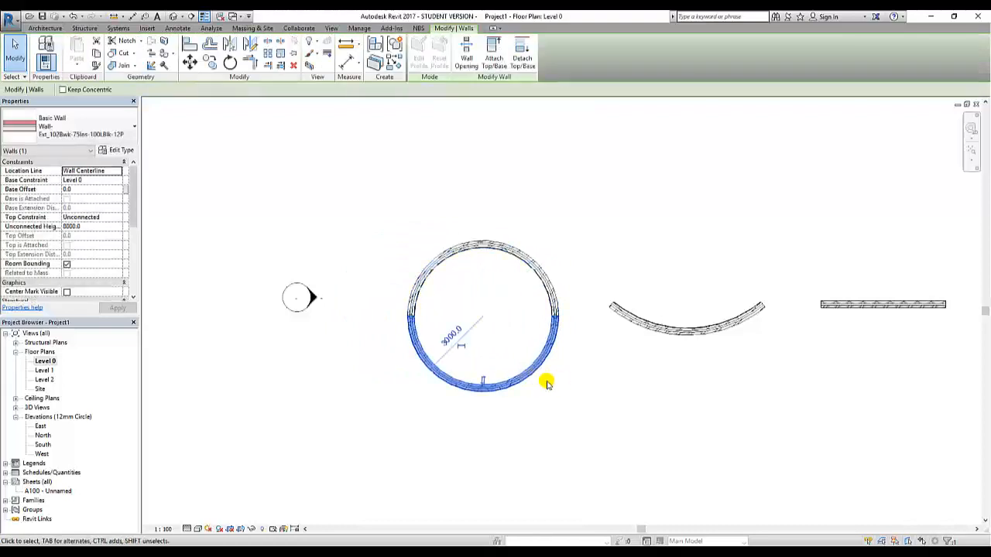
click(611, 401)
Step: Open the default 3D view and examine the outer face of the circular wall
middle_drag(611, 401, 462, 405)
scroll(462, 405, down, 1)
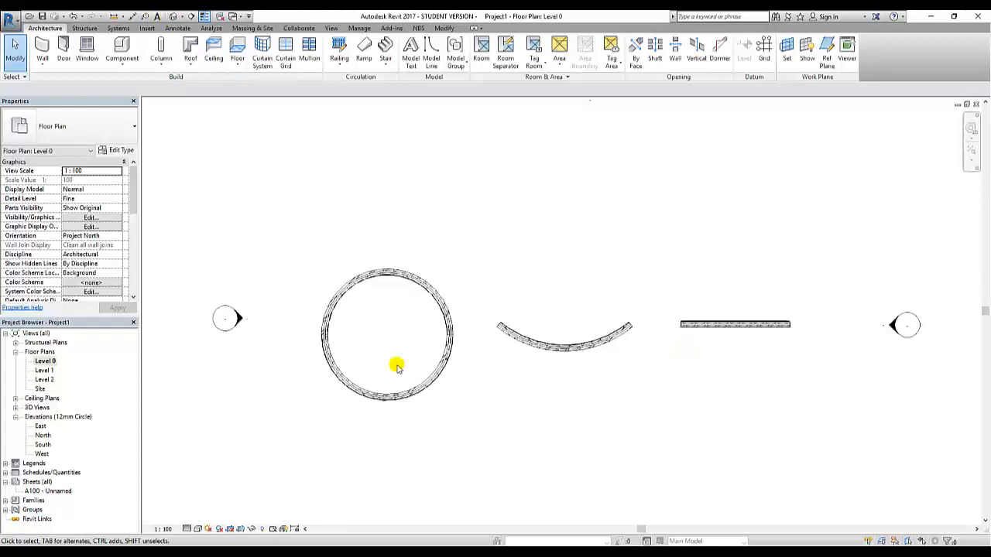
click(174, 17)
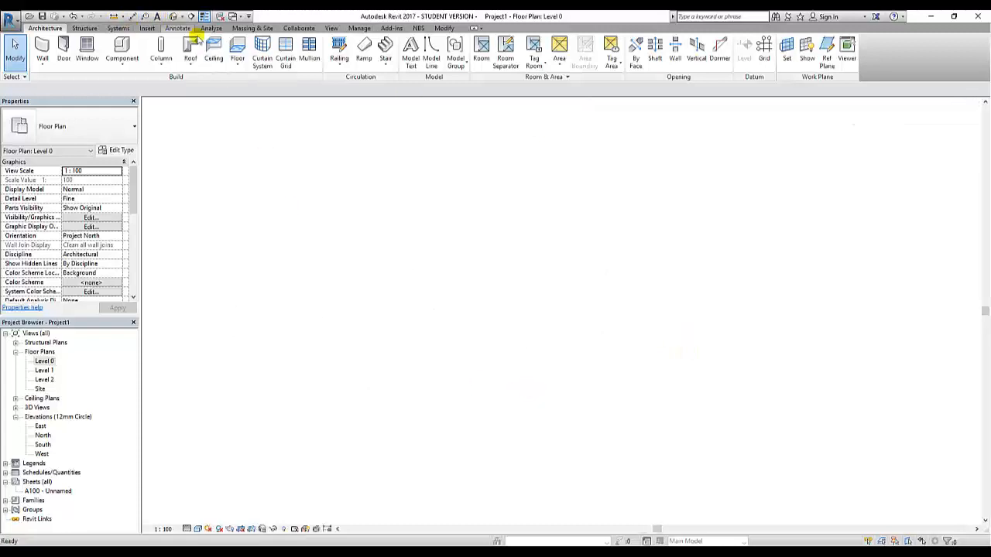
scroll(519, 349, up, 5)
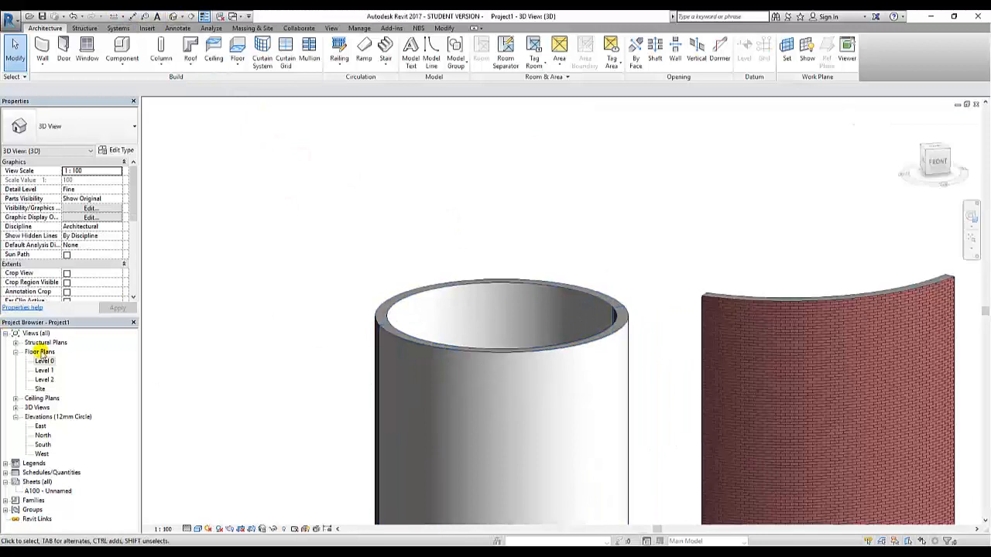
Step: On the Level 0 floor plan, flip the circular wall's southern half to face outward and check it in the 3D view
double_click(44, 361)
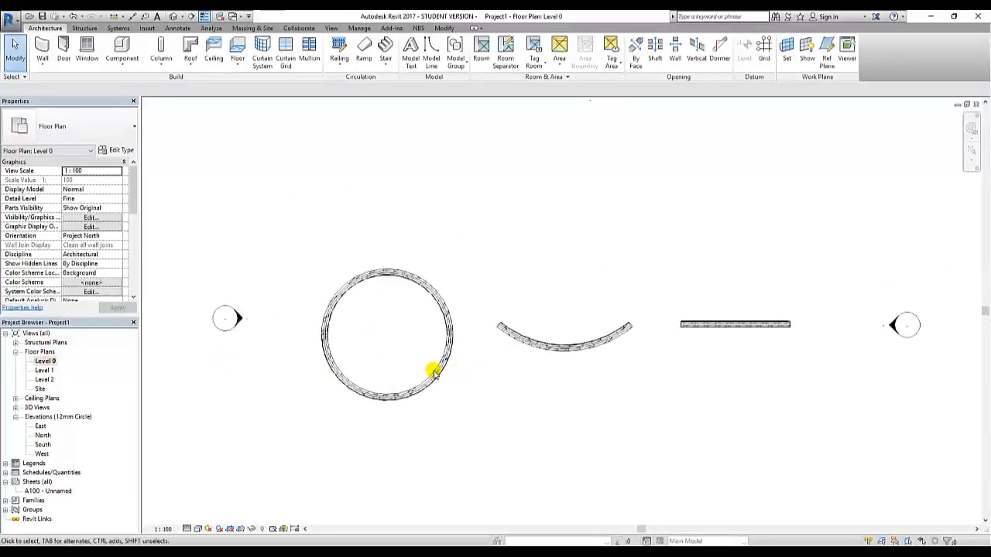
click(407, 392)
click(471, 400)
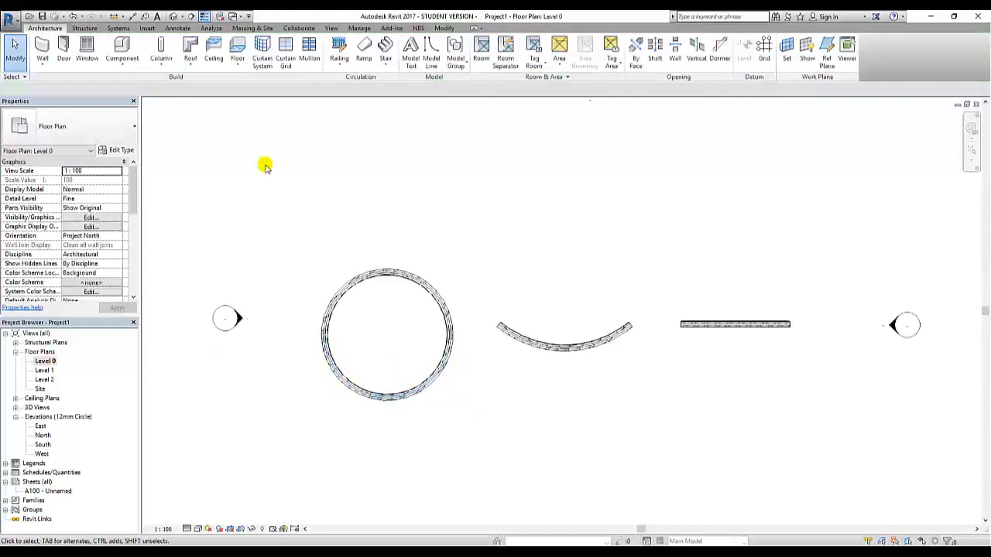
click(177, 17)
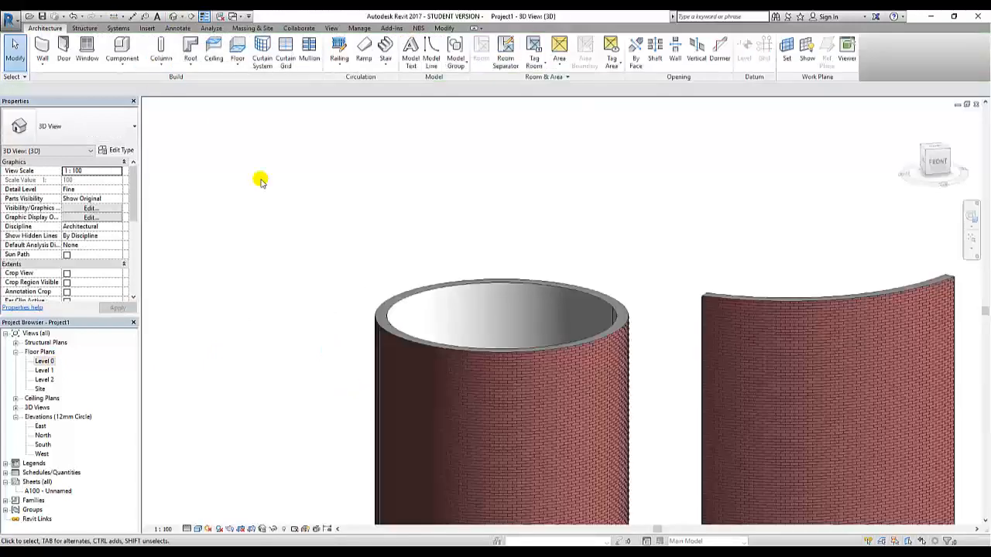
Step: Examine the three walls in 3D and on the South elevation, comparing the brick pattern at different magnifications
shift+middle_drag(348, 210, 474, 285)
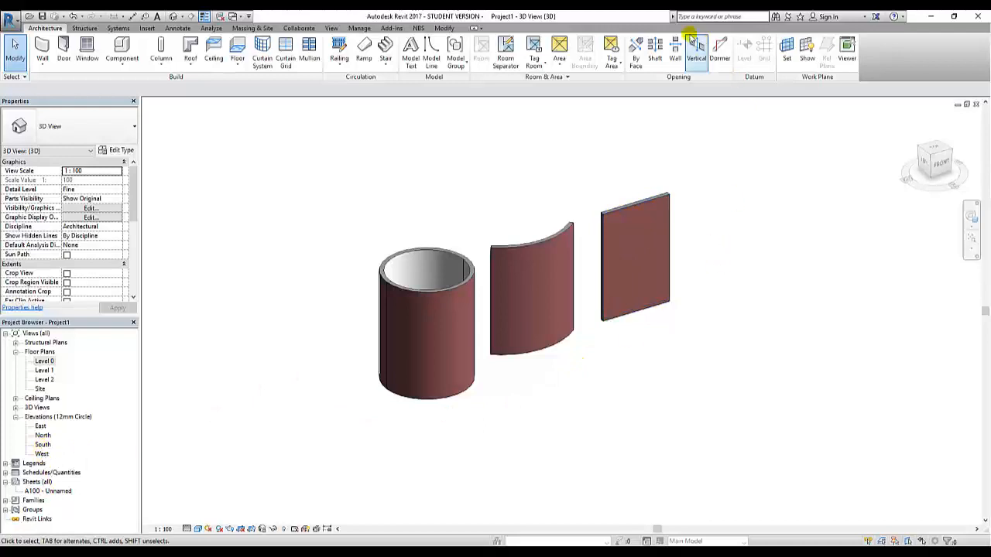
double_click(42, 445)
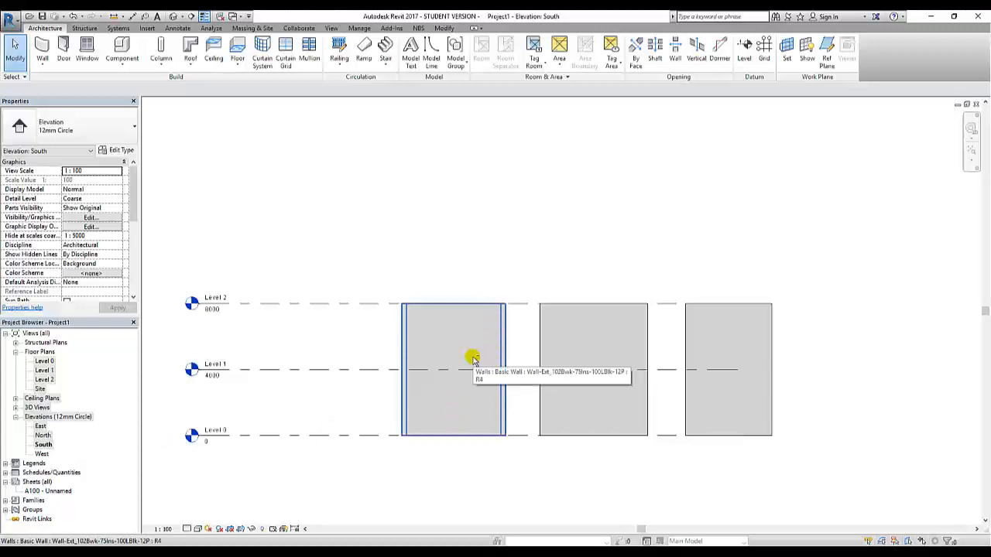
middle_drag(470, 356, 431, 324)
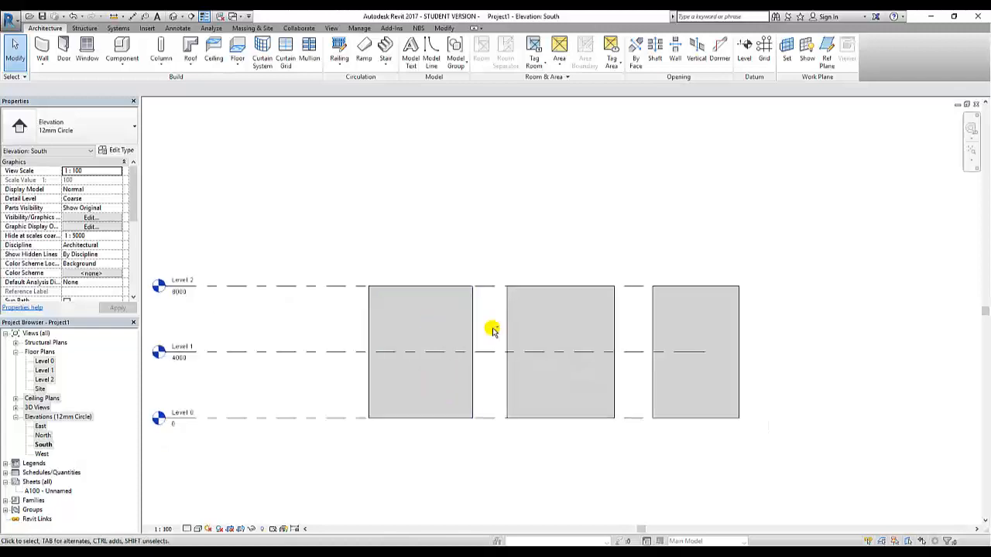
scroll(483, 331, up, 5)
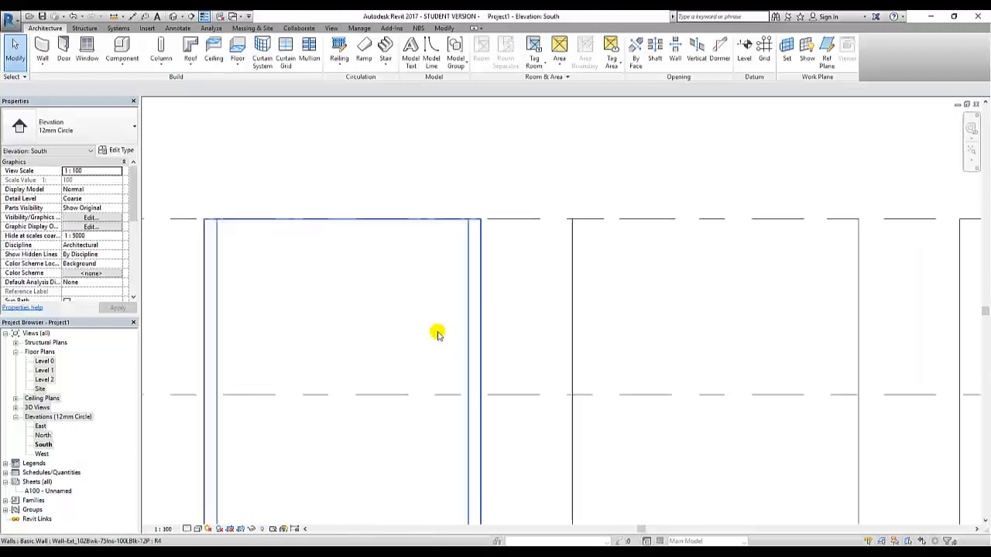
scroll(421, 353, down, 1)
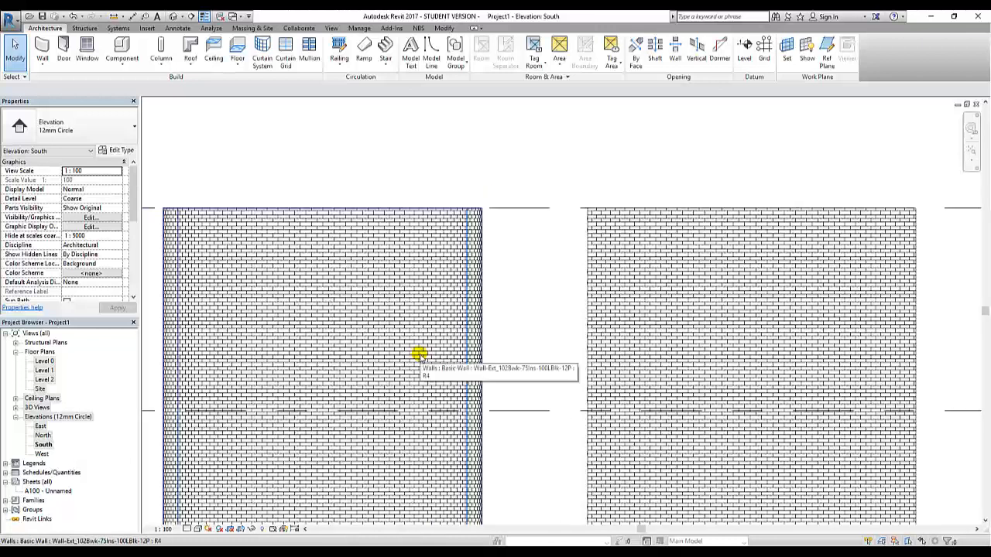
scroll(469, 317, down, 1)
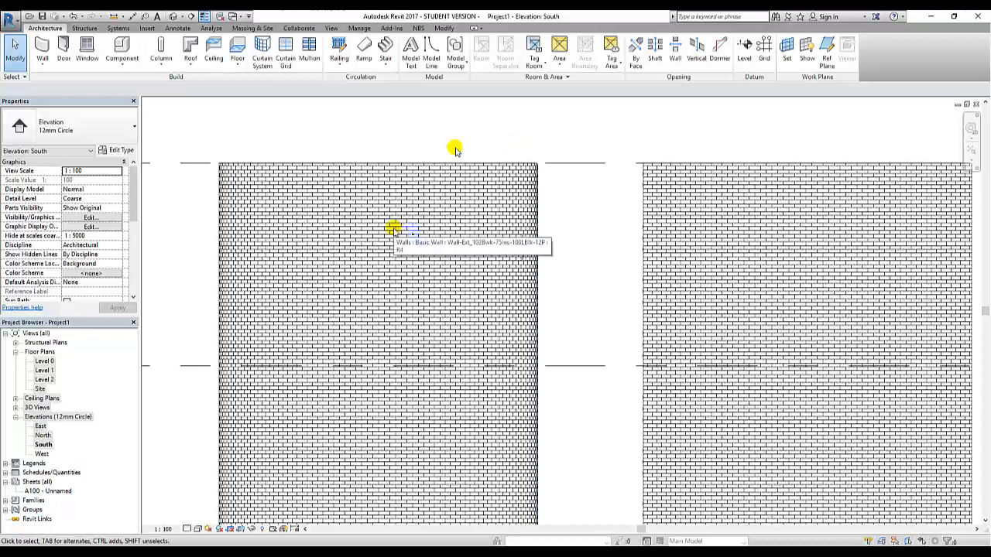
scroll(389, 229, up, 2)
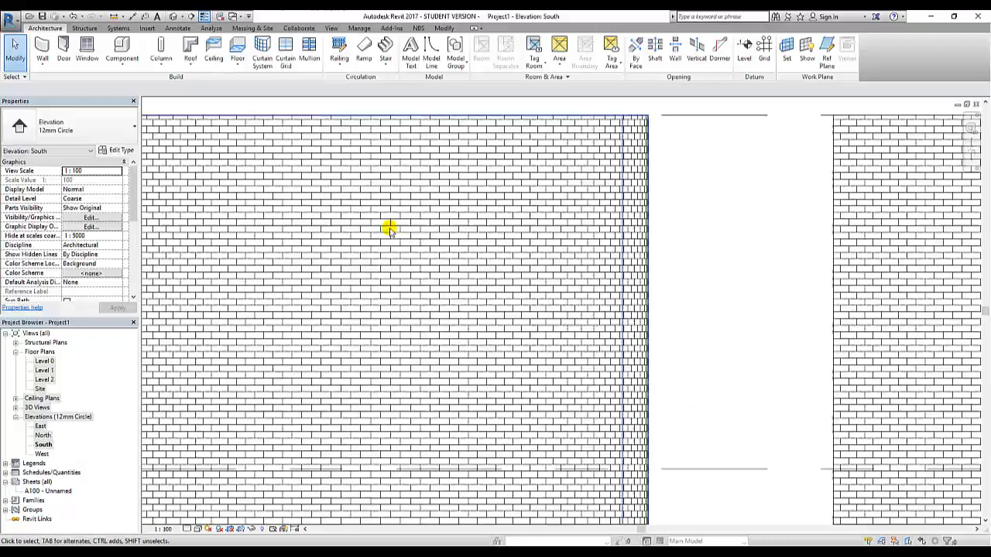
scroll(389, 230, up, 2)
scroll(389, 232, up, 2)
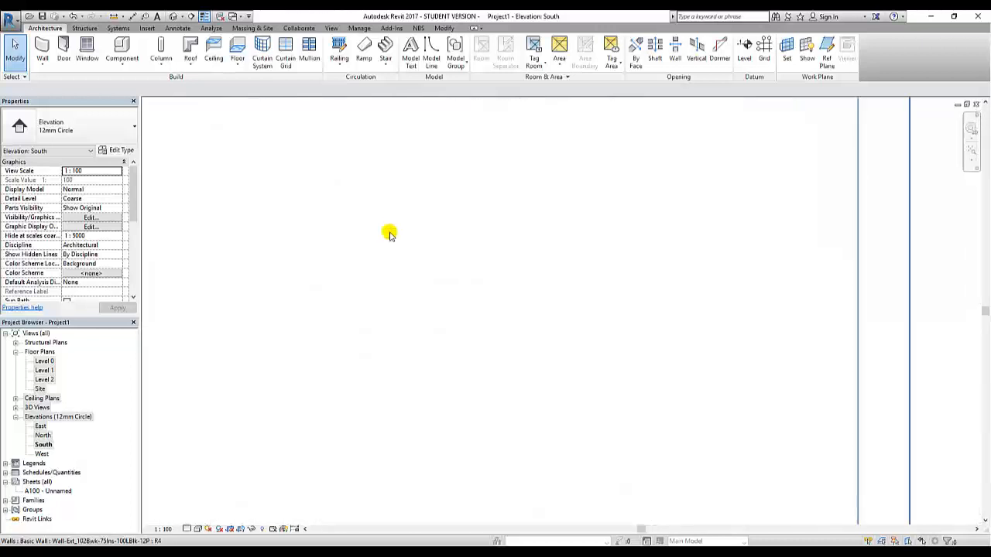
scroll(389, 242, down, 2)
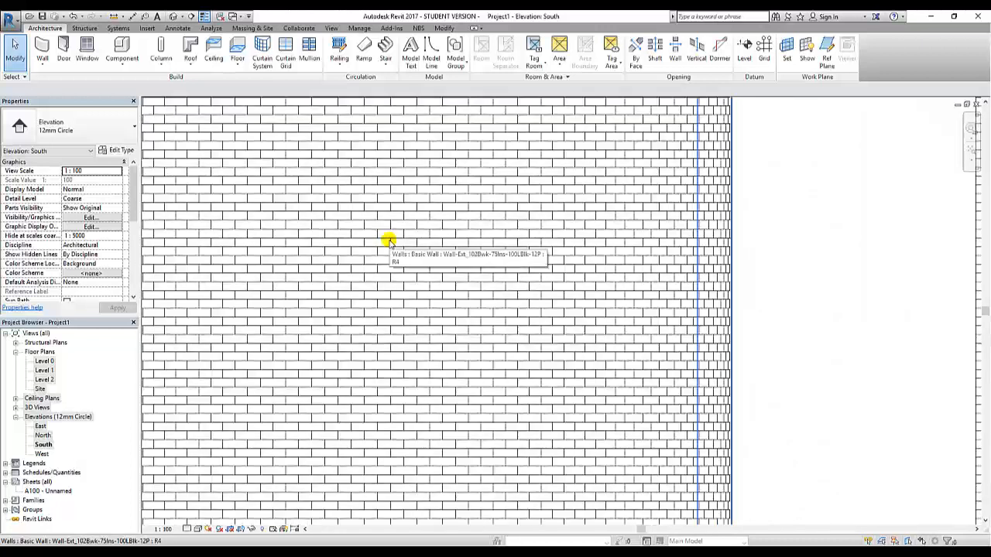
scroll(389, 242, down, 2)
scroll(390, 242, down, 1)
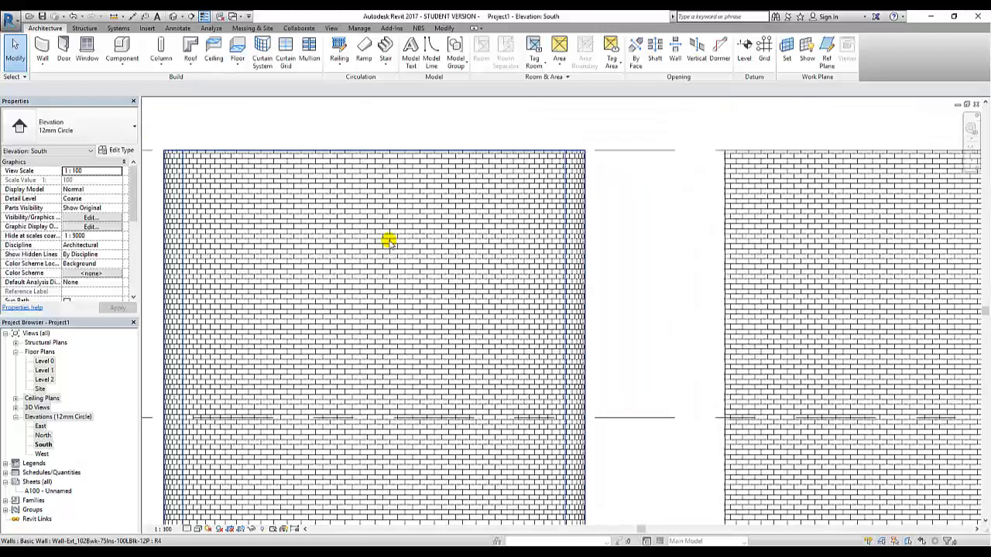
scroll(389, 242, down, 1)
scroll(389, 241, down, 1)
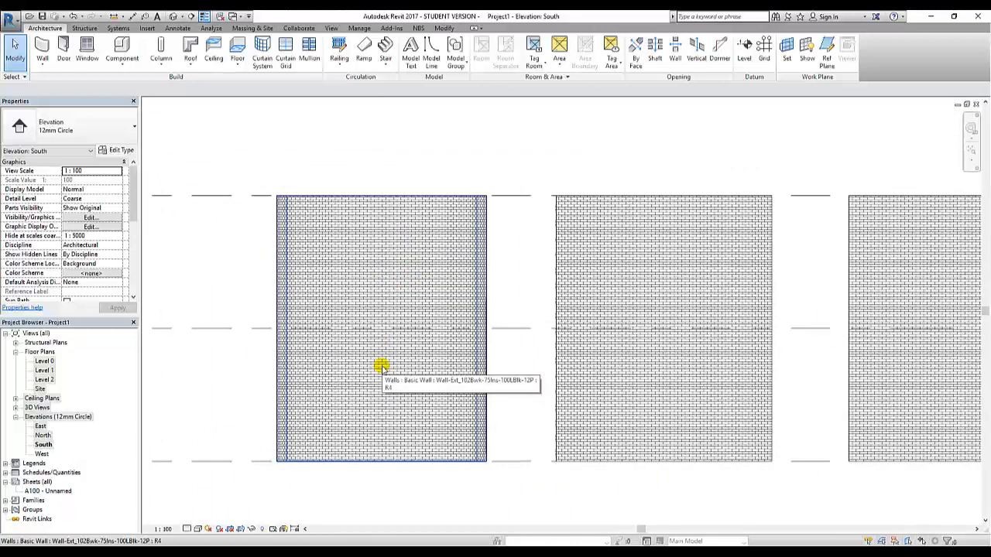
scroll(370, 312, down, 1)
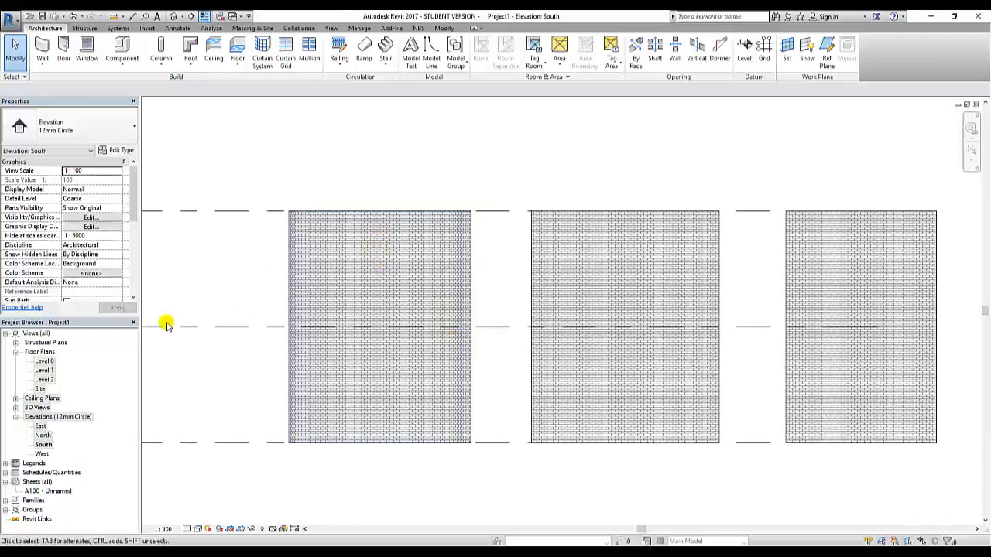
Step: On the Level 0 floor plan, set the view scale to 1:10 and back to 1:100 to compare the circular wall's hatching
double_click(45, 362)
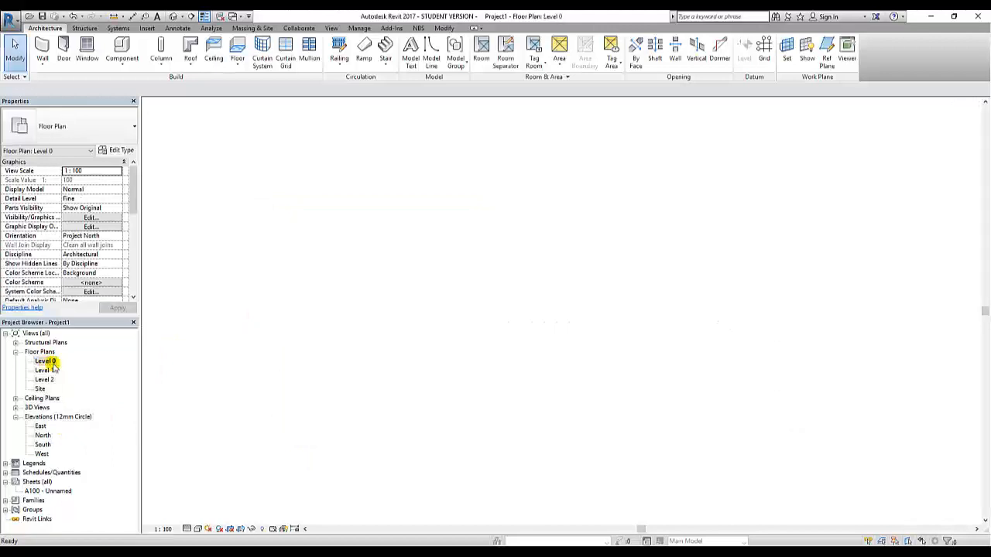
scroll(329, 329, up, 3)
scroll(312, 325, up, 3)
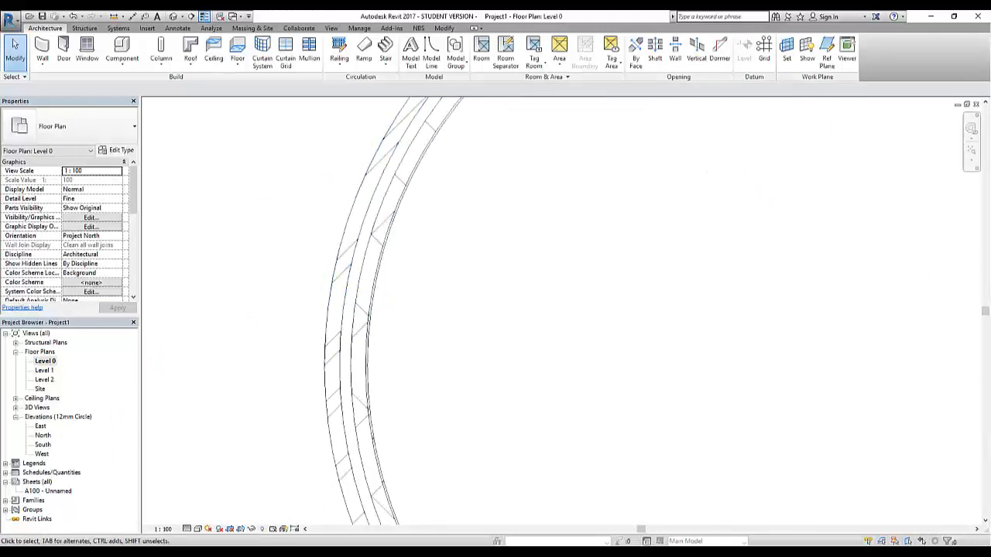
click(162, 531)
click(177, 415)
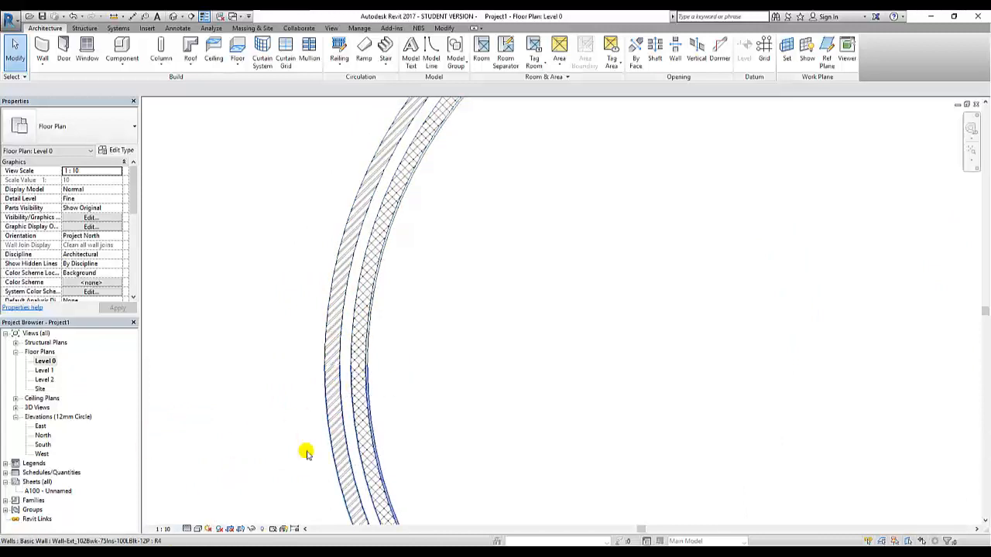
click(164, 529)
click(167, 462)
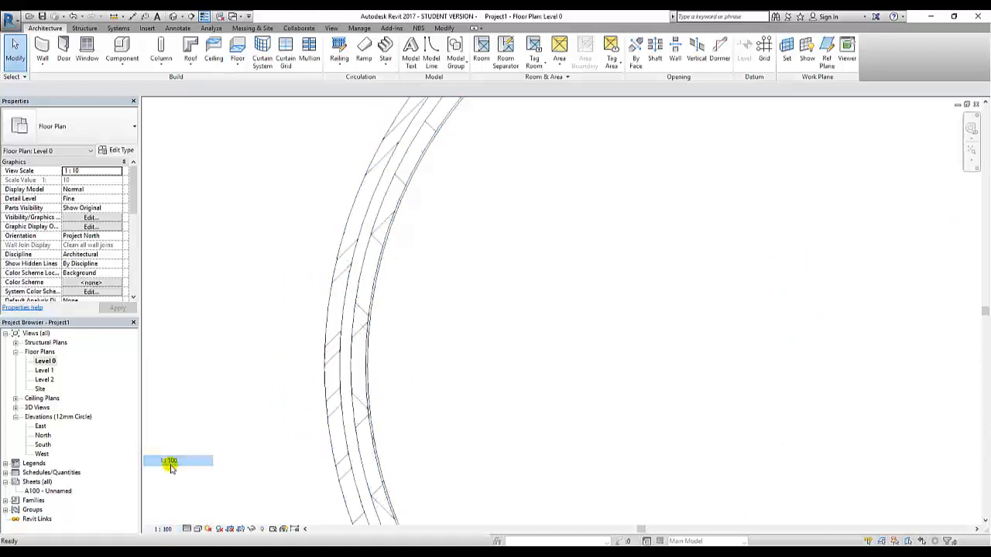
Step: Open the default 3D view and compare the circular wall's brick pattern close up and from a distance
click(174, 16)
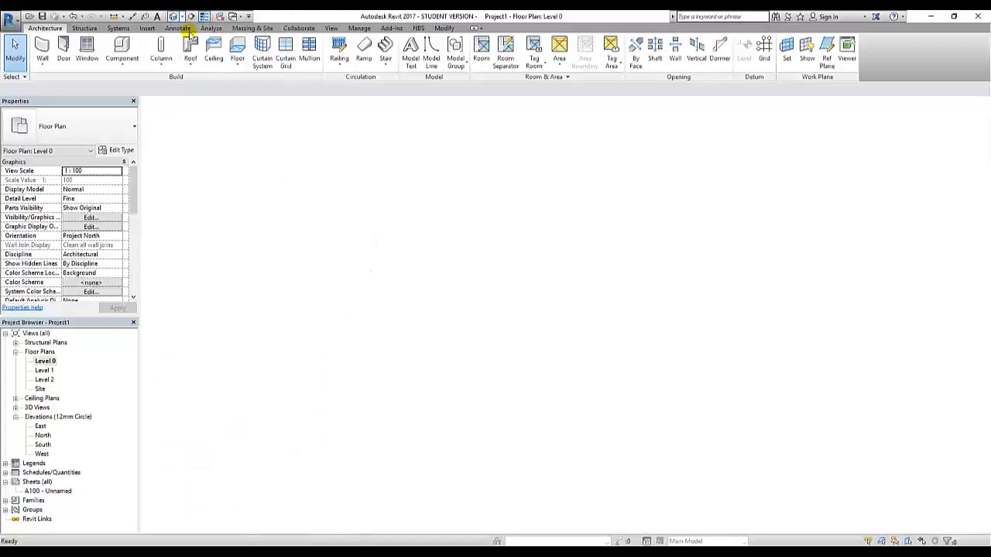
scroll(464, 267, up, 5)
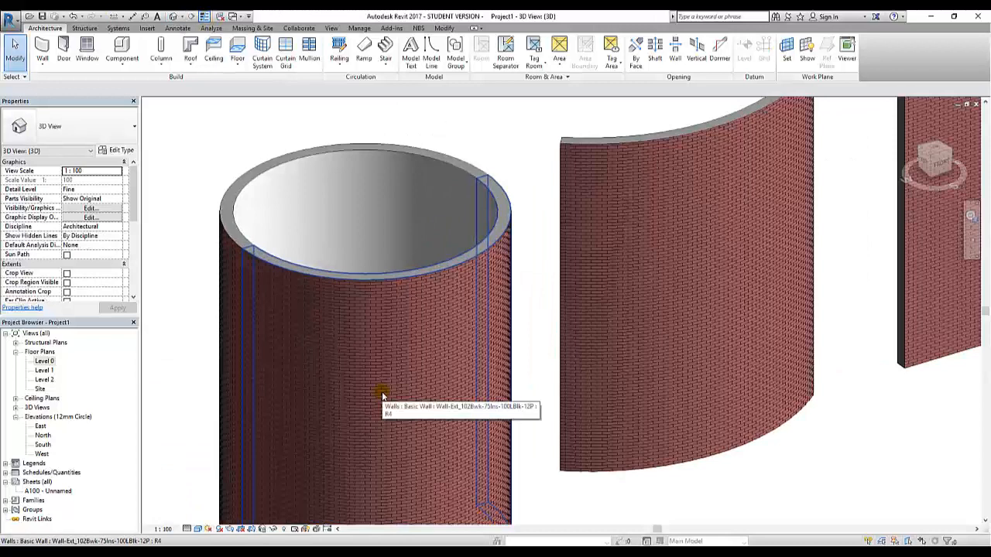
scroll(383, 394, down, 5)
scroll(383, 310, up, 1)
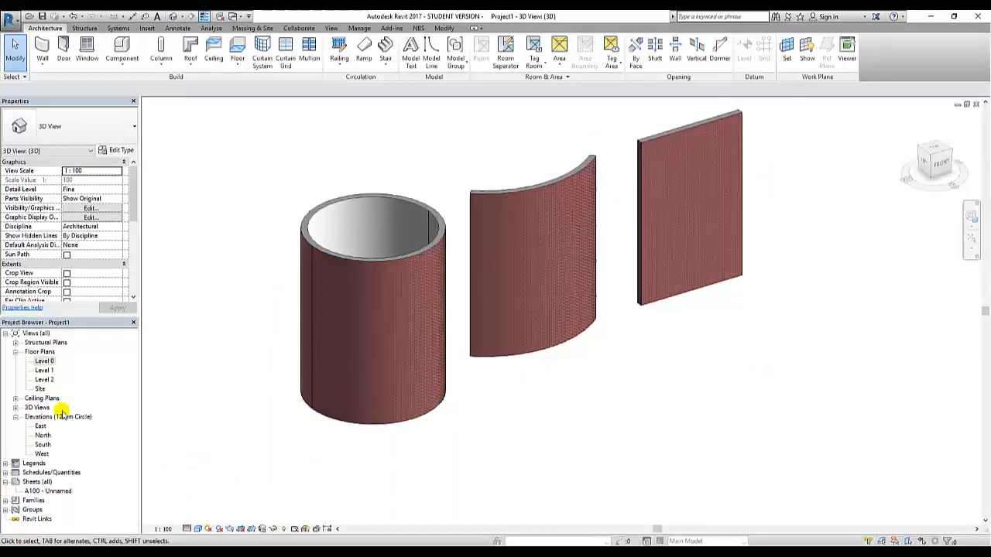
Step: Return to the South elevation and select the straight, arc and circular walls in turn
double_click(43, 453)
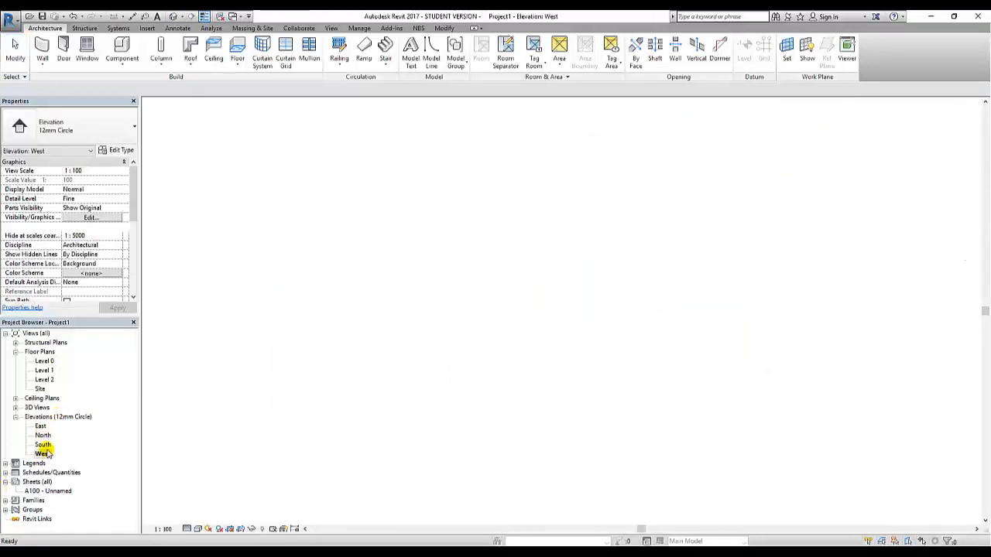
double_click(42, 445)
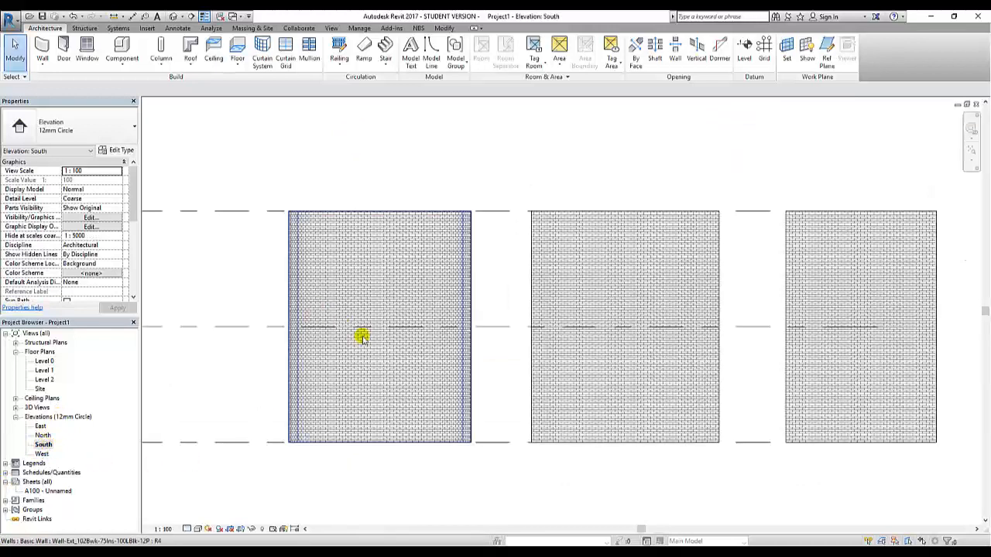
click(772, 268)
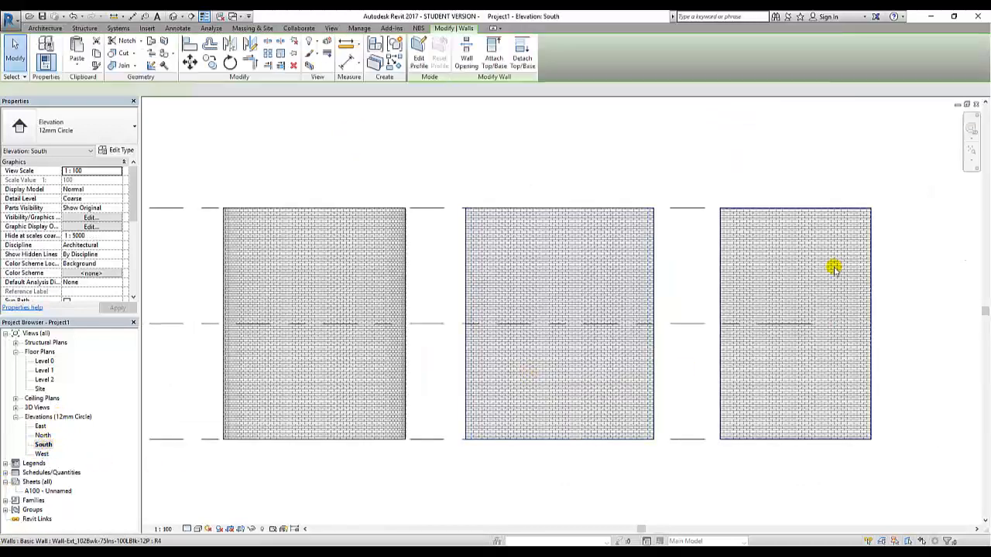
click(603, 290)
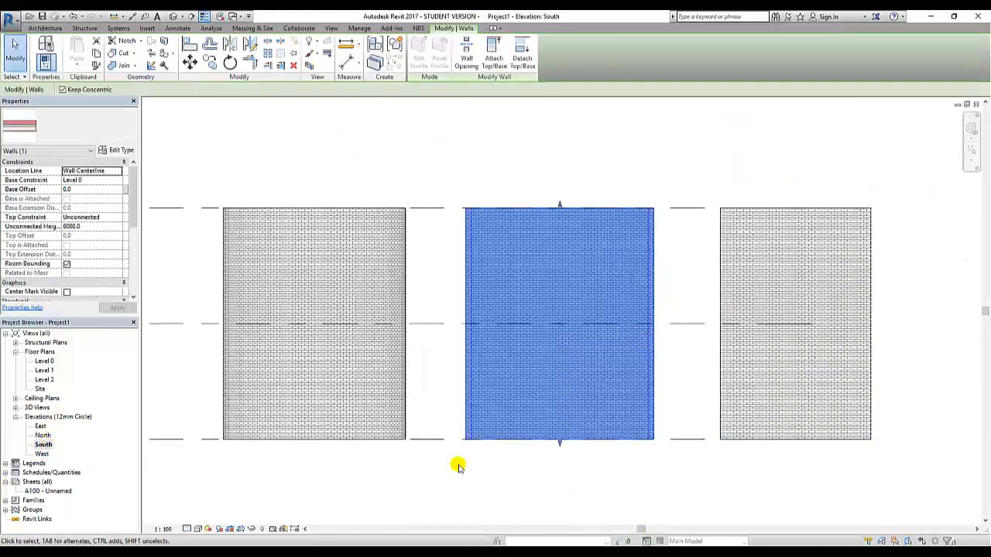
click(318, 361)
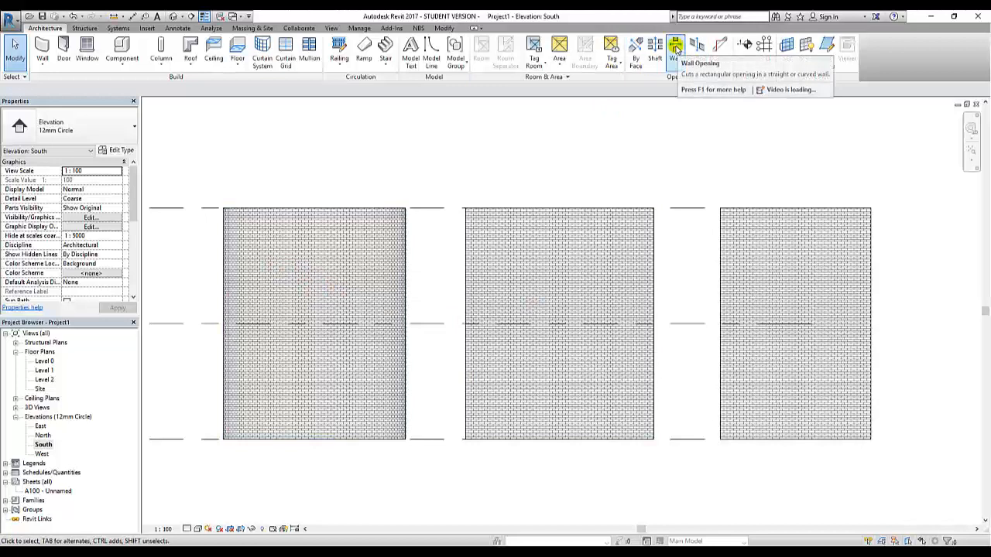
Step: Cut a rectangular Wall Opening about 3085 mm wide and 1800 mm high in the upper part of the straight wall
click(676, 48)
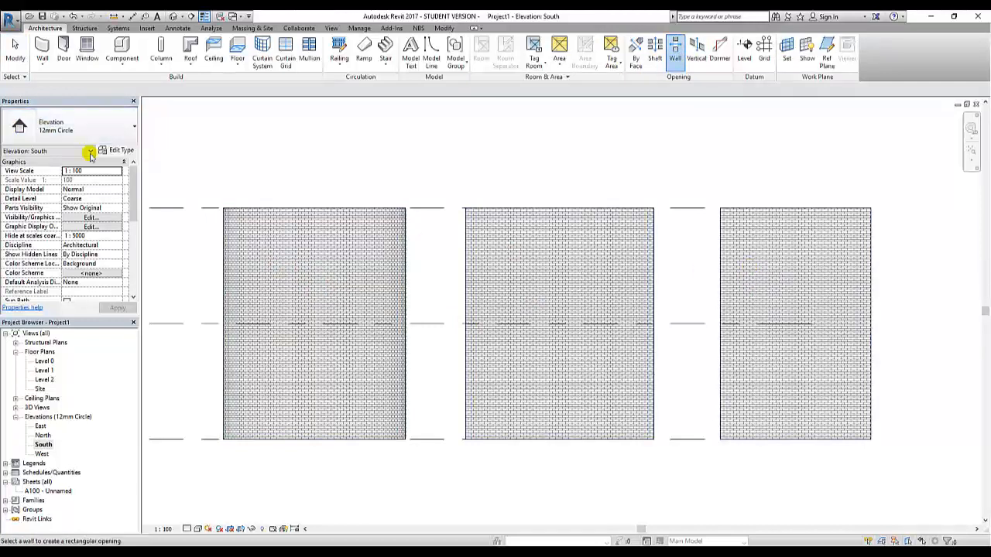
click(754, 229)
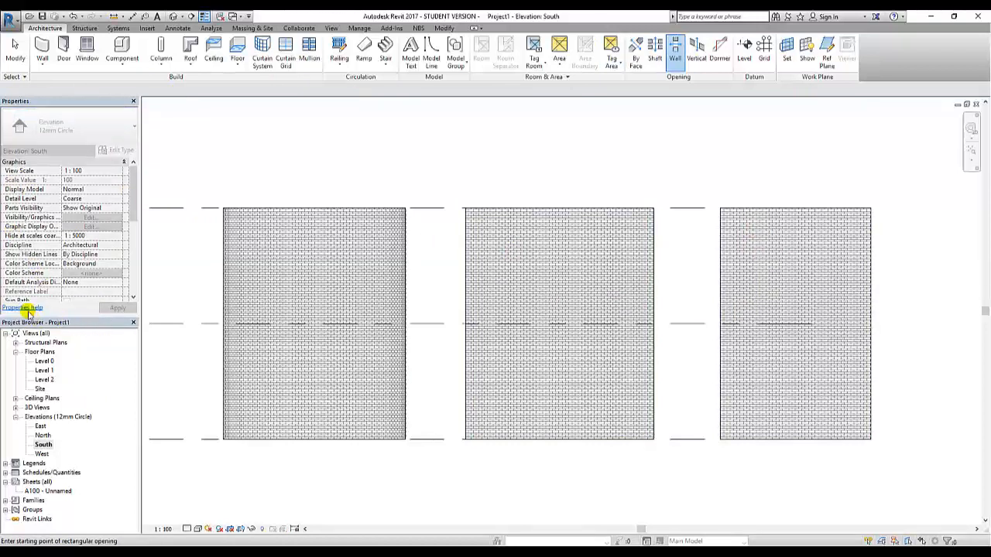
click(757, 257)
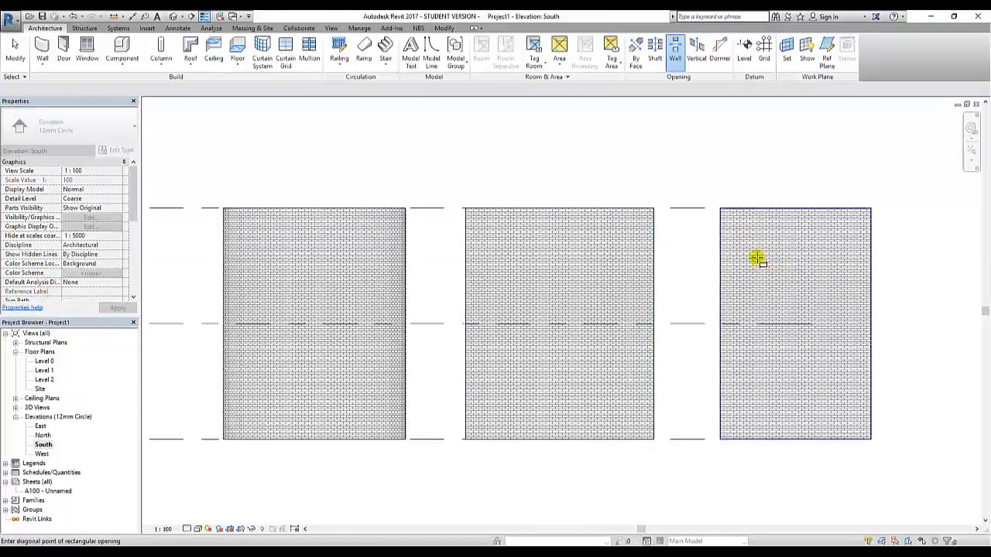
click(846, 310)
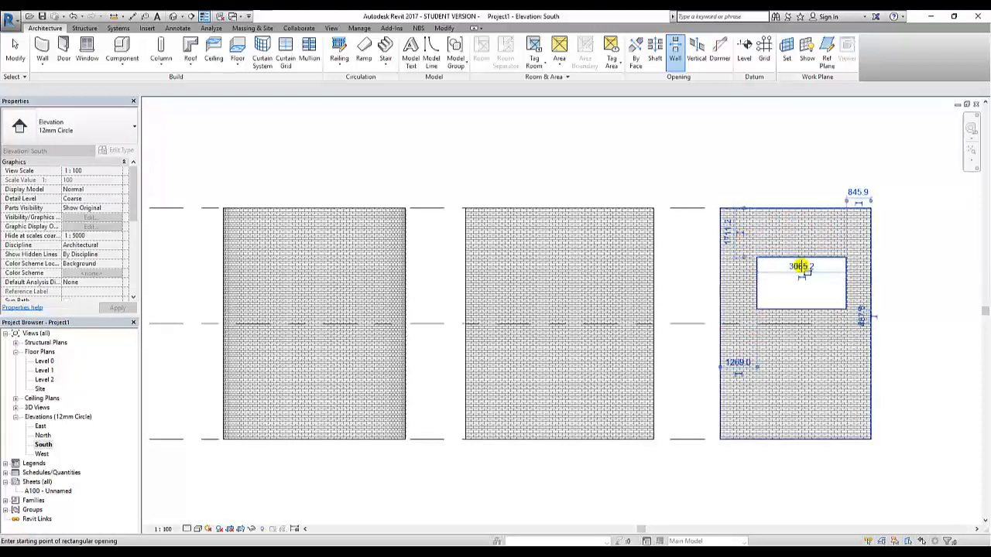
click(14, 48)
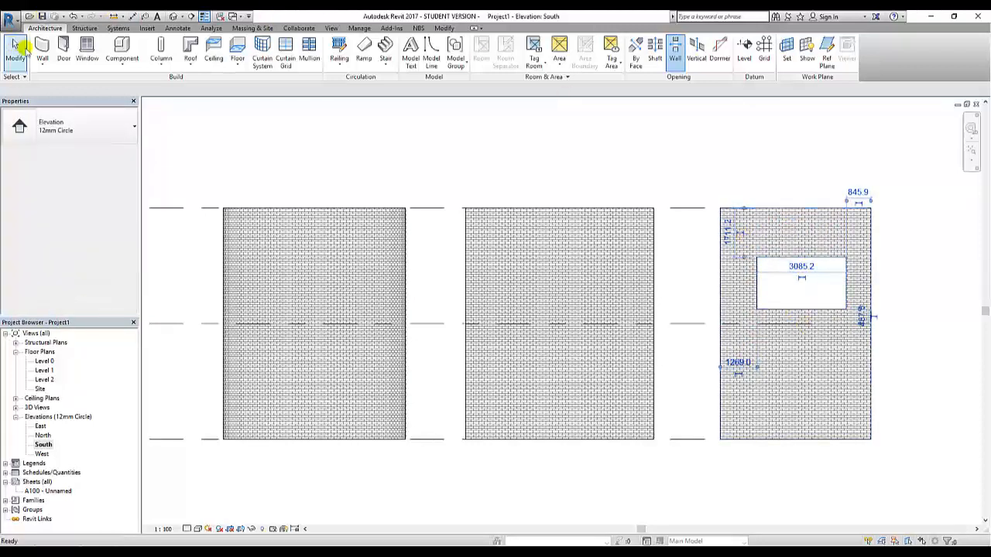
Step: Stretch the straight wall's opening to a base offset of 4000 mm, a top offset of 6800 mm and 1000 mm from the wall's west end
click(725, 298)
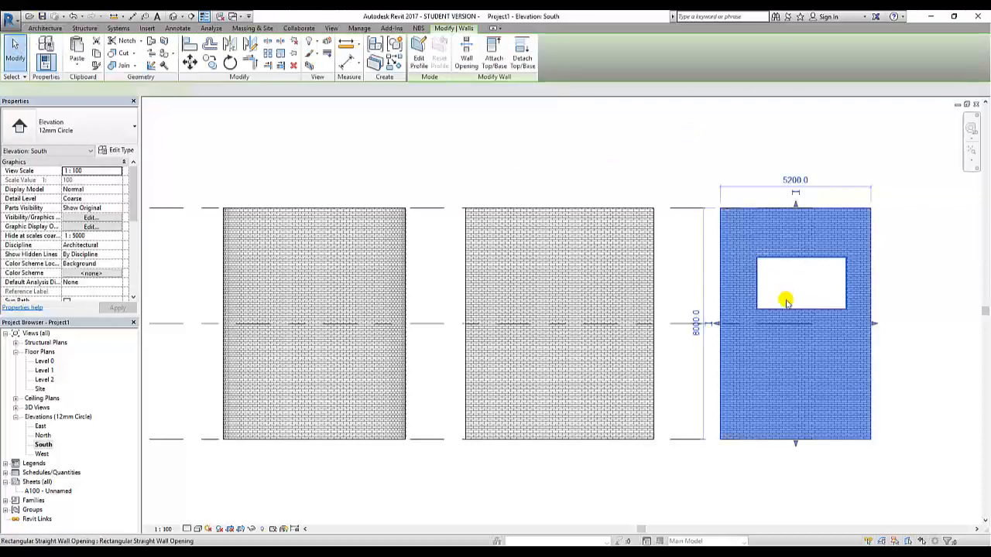
click(805, 180)
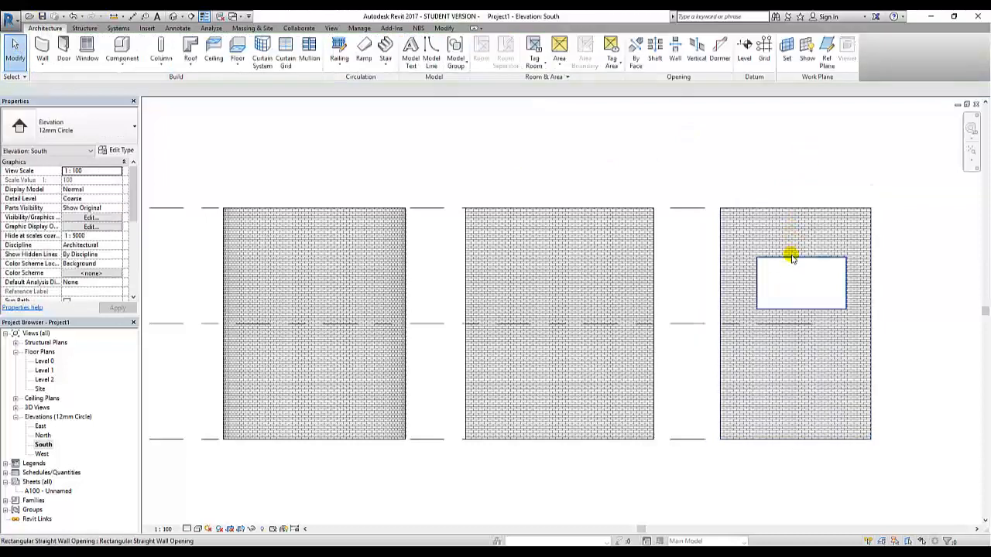
click(791, 258)
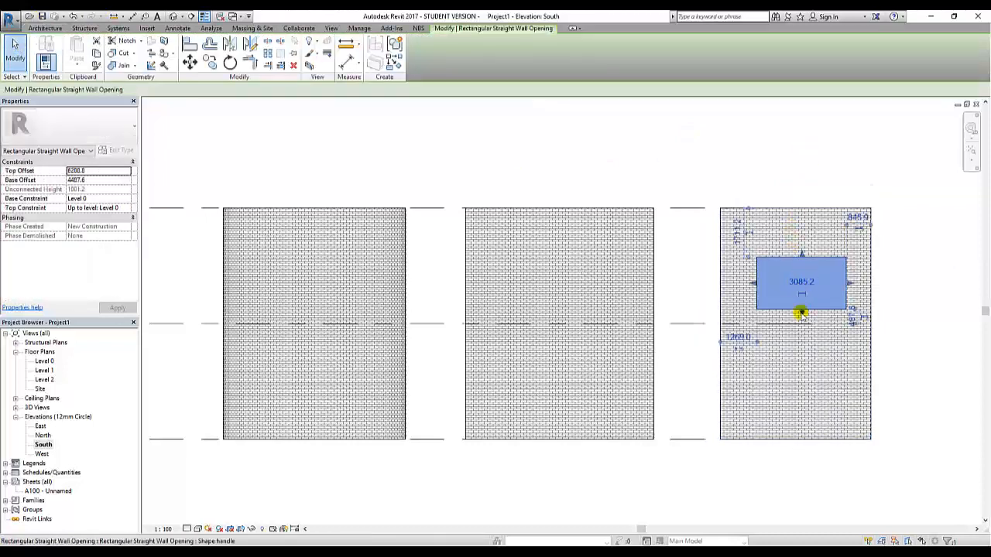
drag(802, 314, 802, 327)
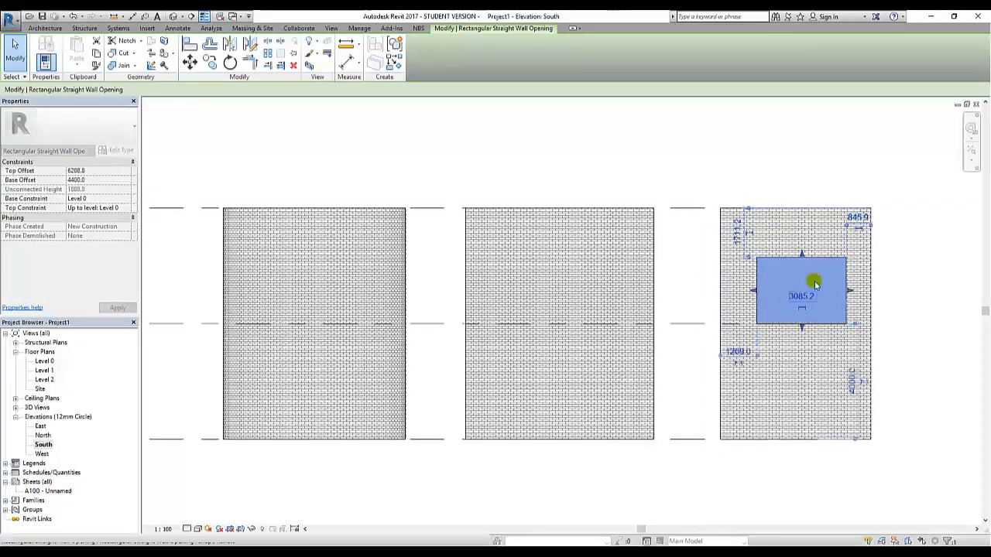
drag(803, 259, 797, 242)
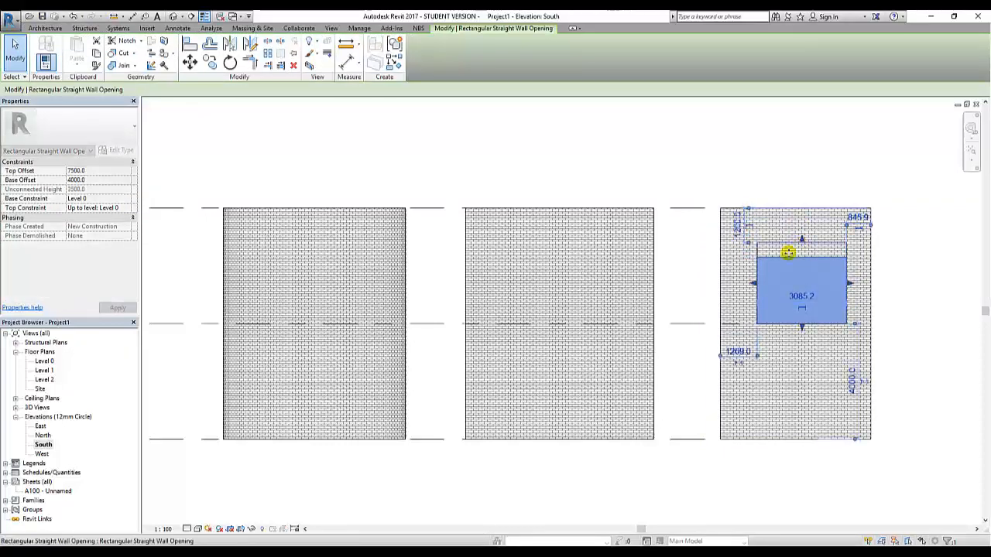
mouse_move(757, 285)
mouse_down()
mouse_move(736, 283)
mouse_move(748, 284)
mouse_up()
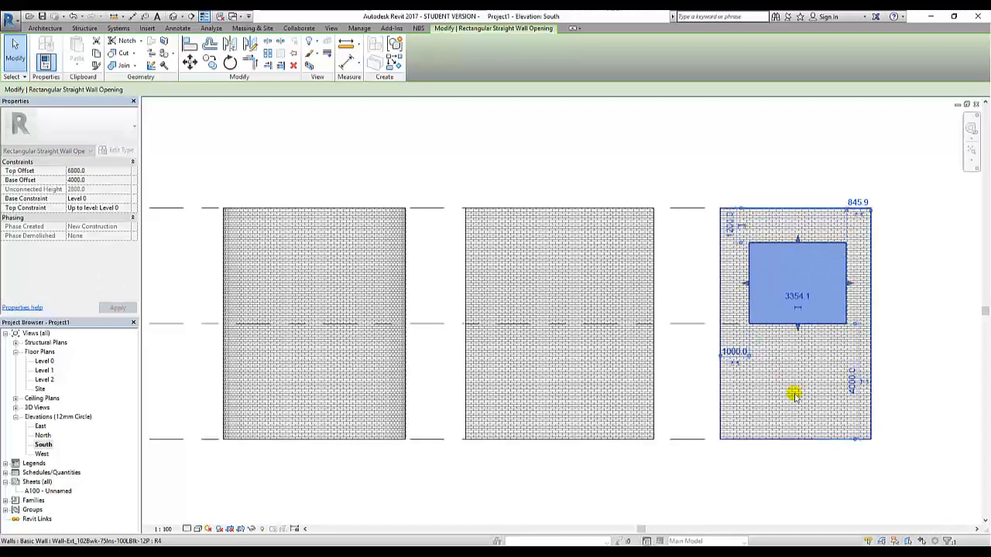
Step: Cut a Wall Opening in the middle of the arc wall, spanning about 37.6° and from about 2810 mm to 4890 mm above its base
click(896, 344)
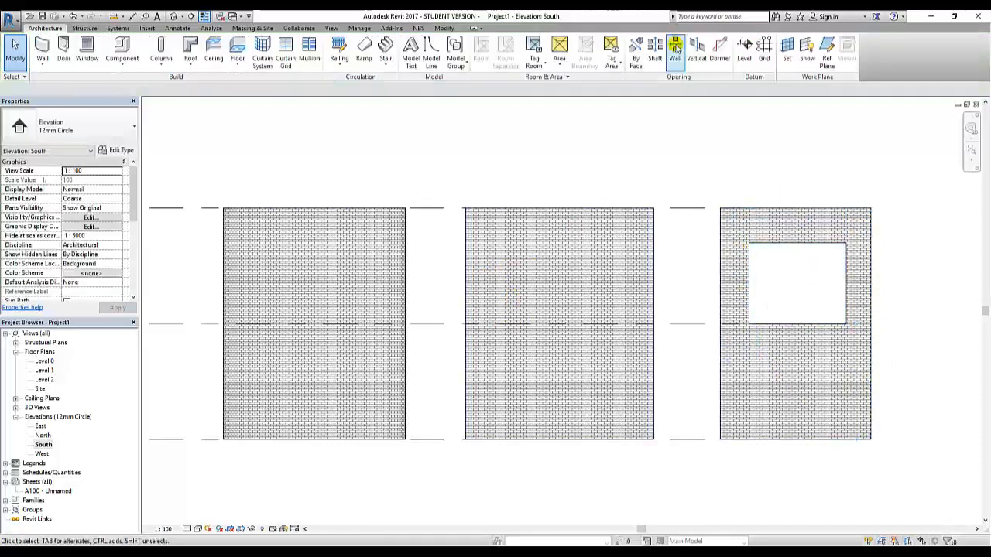
click(675, 53)
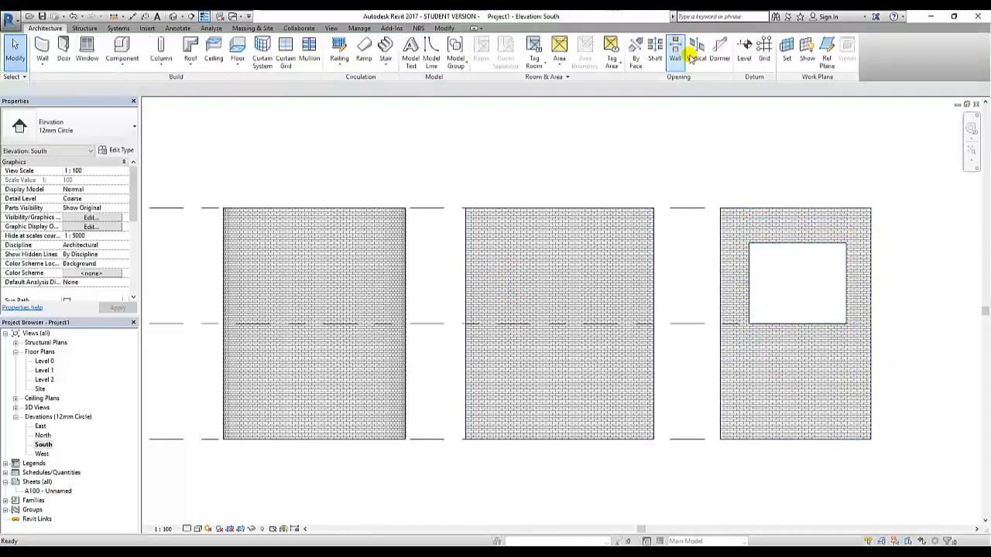
click(542, 224)
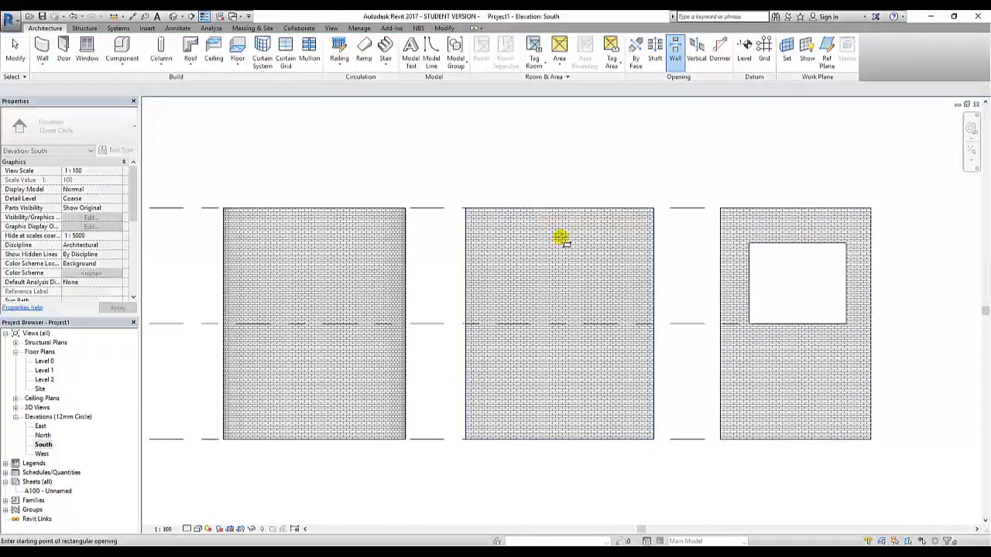
click(520, 298)
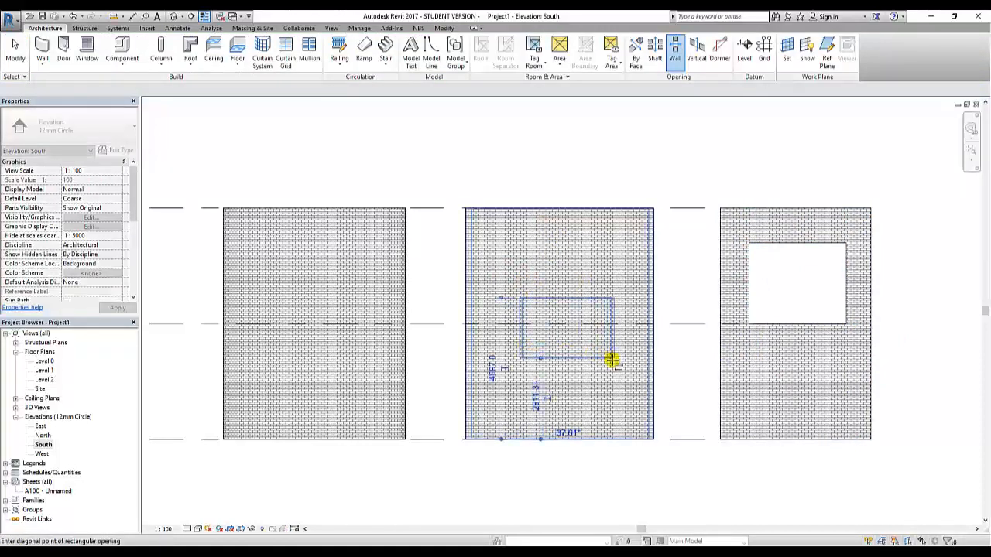
click(613, 357)
click(14, 50)
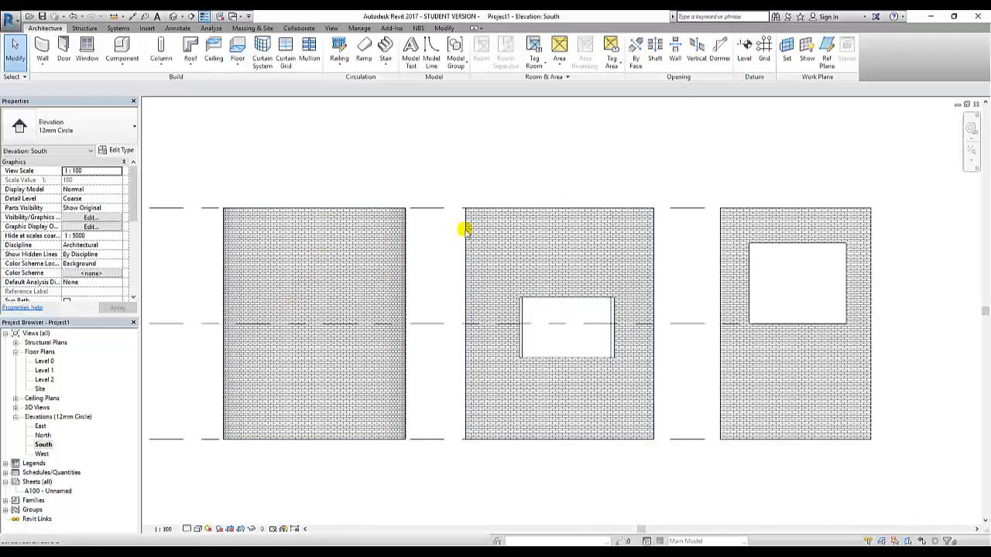
Step: Cut a Wall Opening in the circular wall, spanning about 80.8° and from about 1350 mm to 5660 mm above its base
click(675, 53)
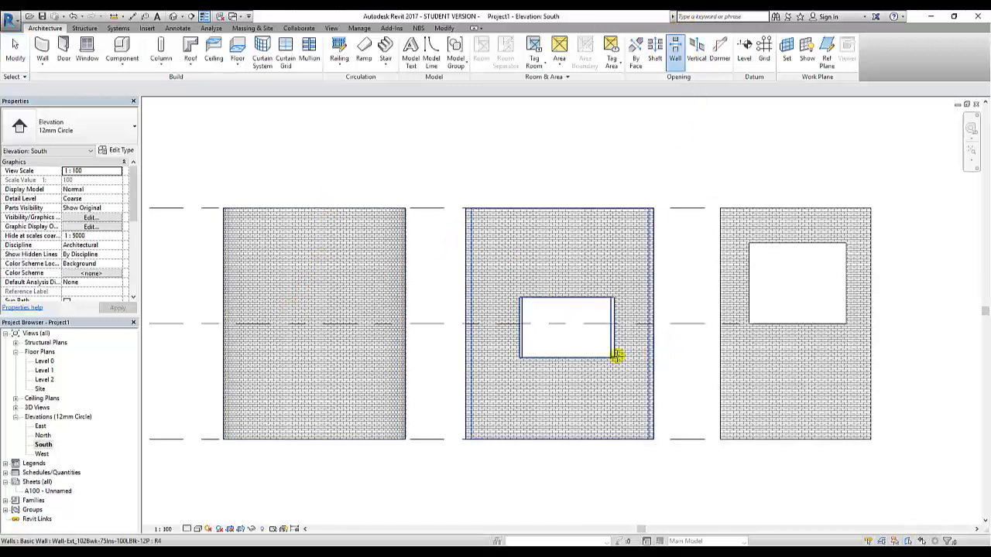
click(294, 246)
click(242, 275)
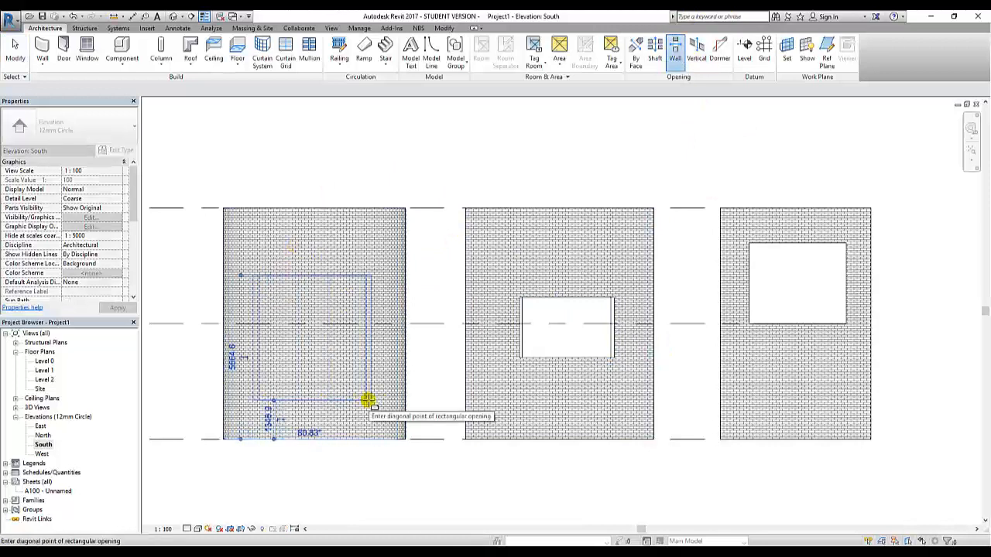
click(368, 400)
click(15, 51)
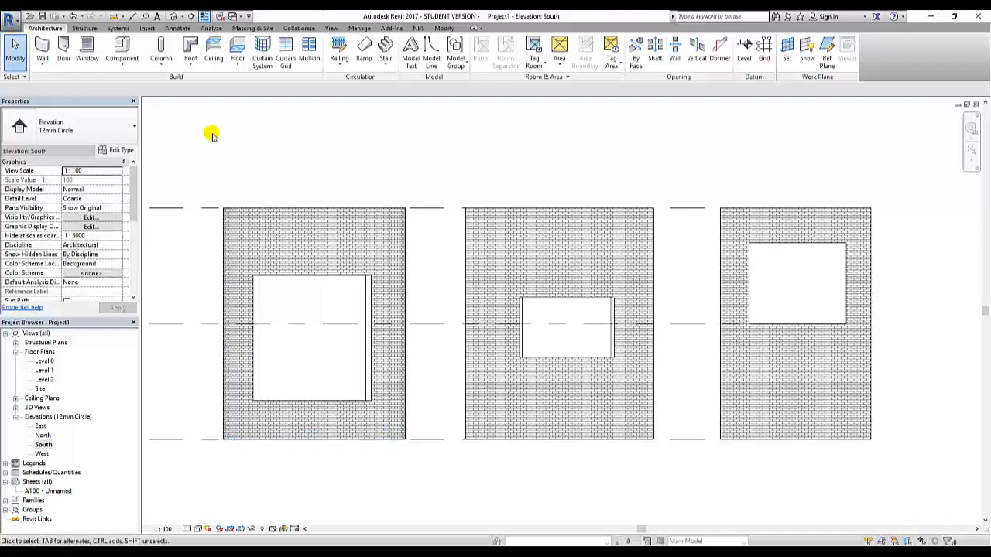
Step: Open the default 3D view and undo the openings in the circular, arc and straight walls
click(174, 16)
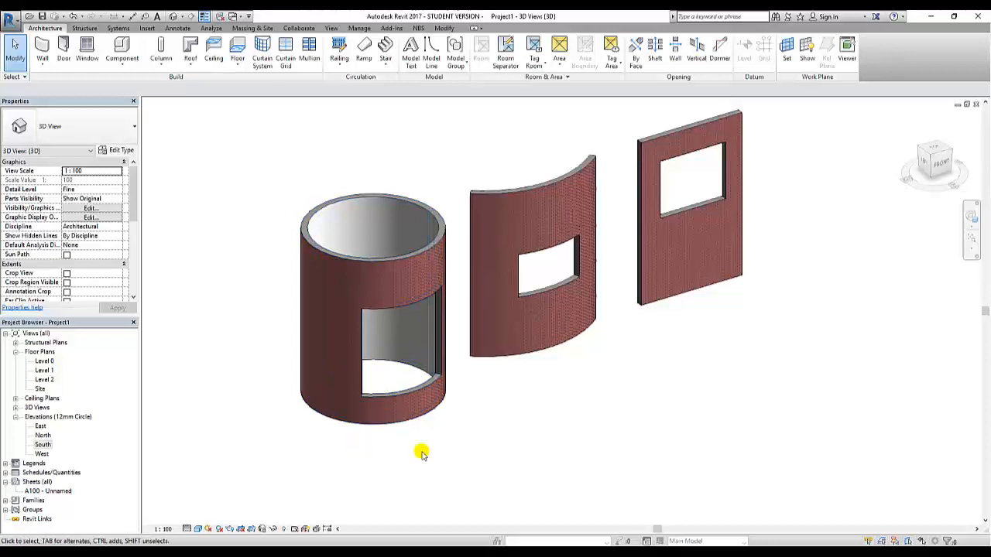
key(ctrl+z)
key(ctrl+z)
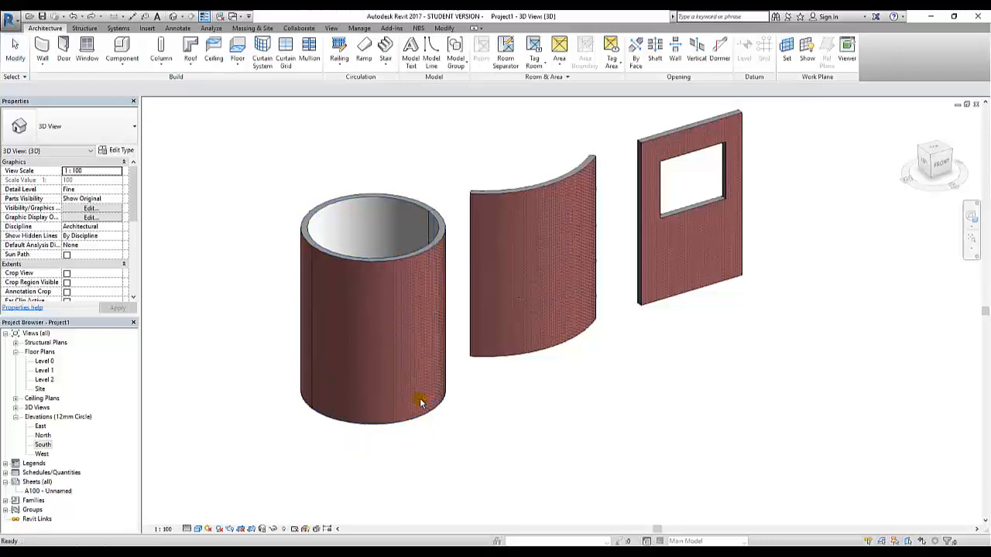
key(ctrl+z)
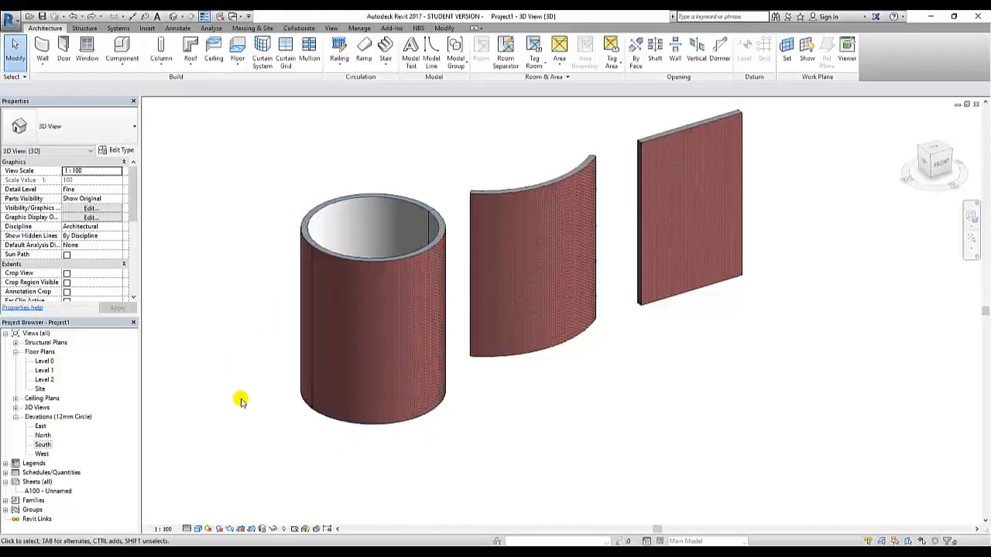
Step: Check the Edit Profile option on the arc and circular walls, and open the straight wall's profile for editing in the South elevation
click(539, 202)
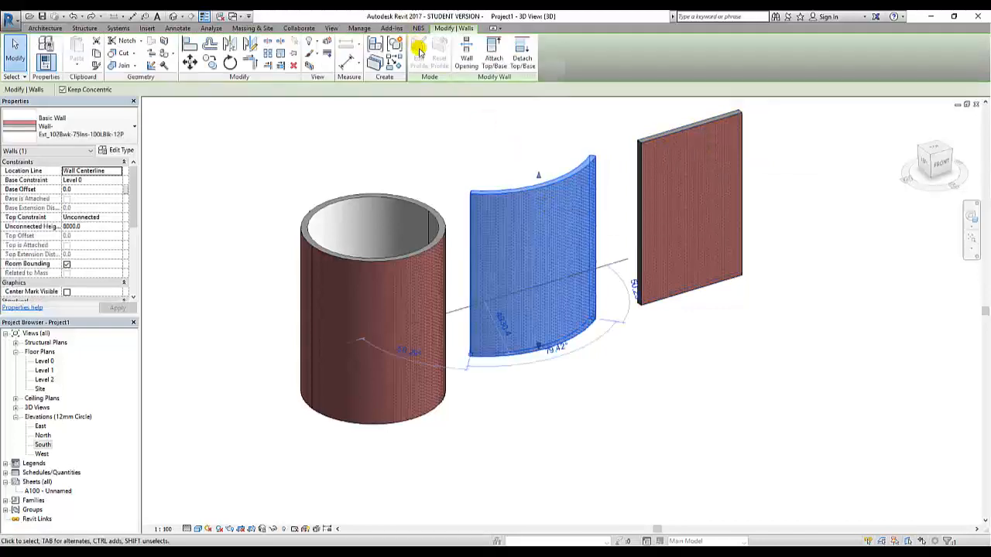
click(434, 310)
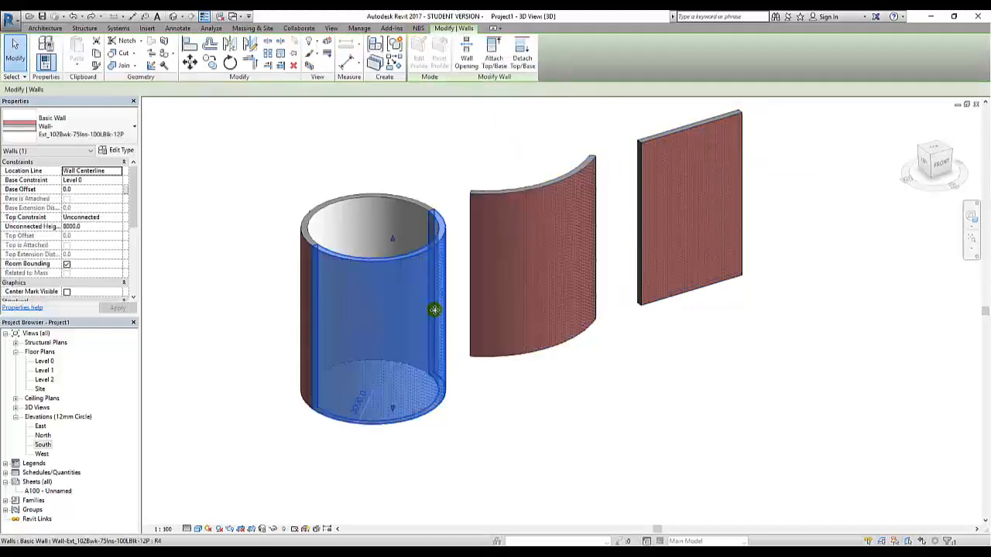
click(699, 194)
click(422, 60)
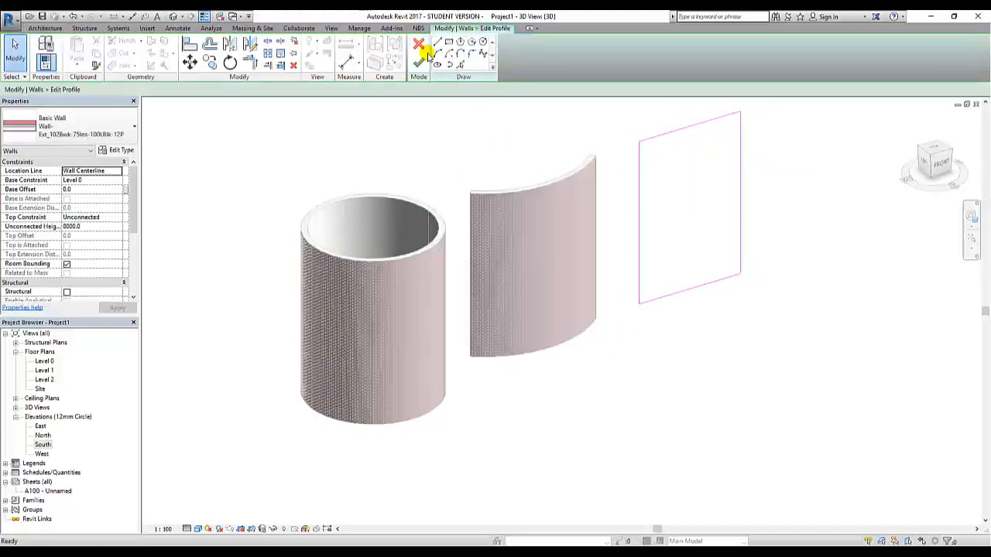
double_click(43, 445)
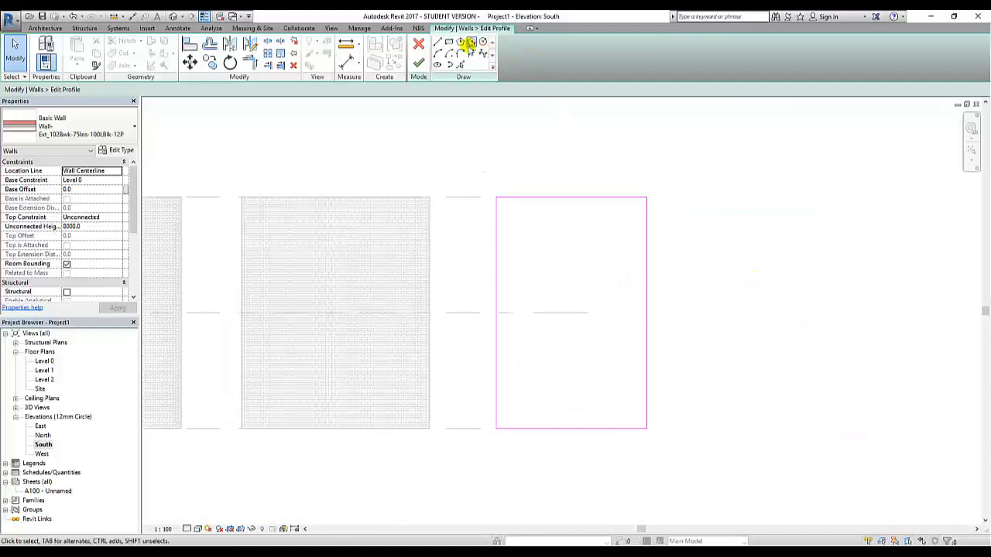
Step: Sketch a rectangle about 1600 mm wide and 3200 mm high, hanging from the top edge of the straight wall's profile
click(449, 42)
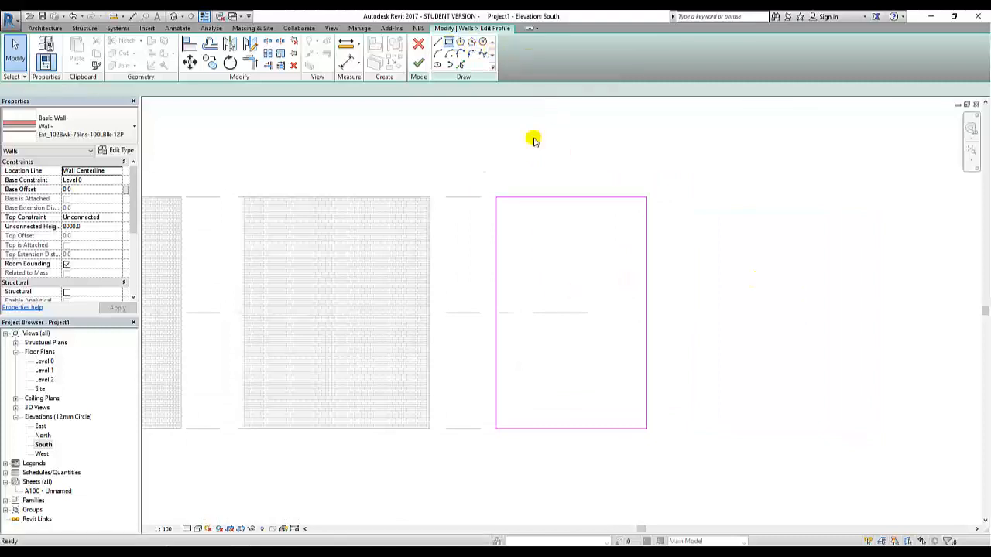
click(528, 198)
click(574, 289)
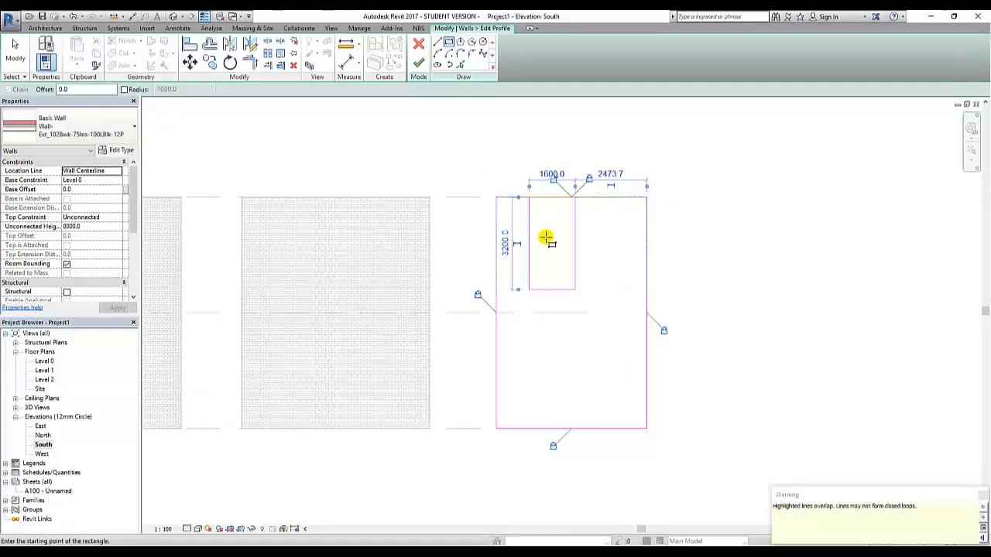
Step: Sketch a circle with a radius of about 700 mm inside the profile, just below and to the right of the rectangle
click(482, 43)
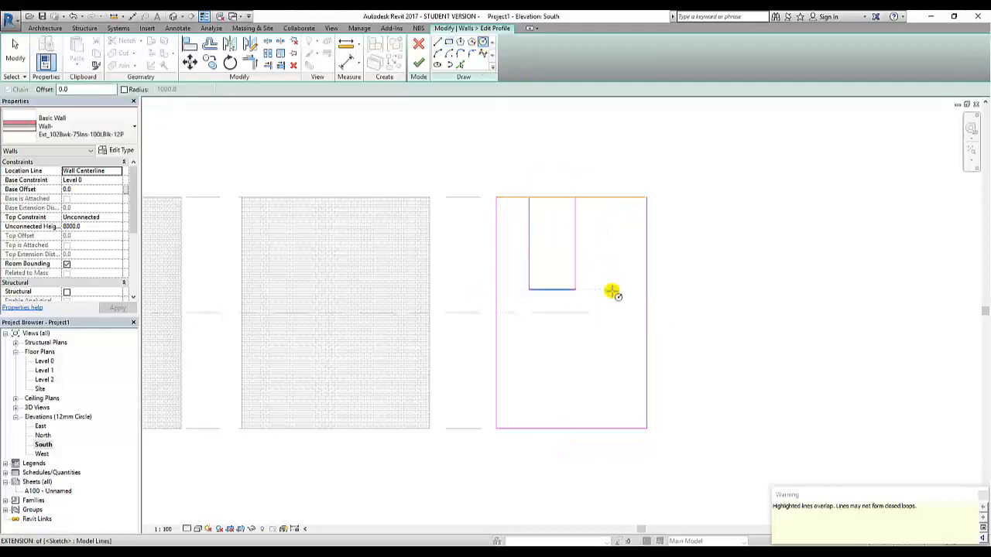
click(591, 323)
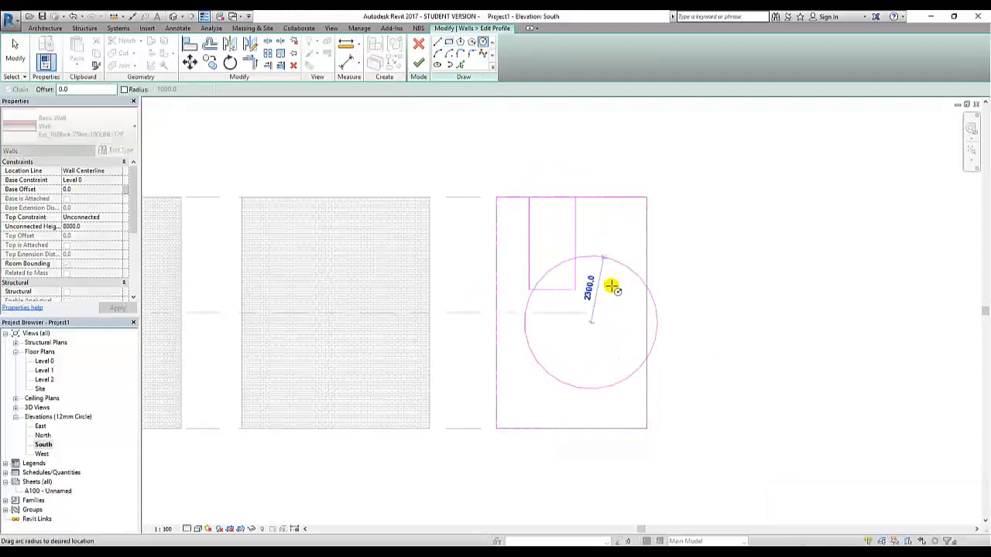
click(610, 326)
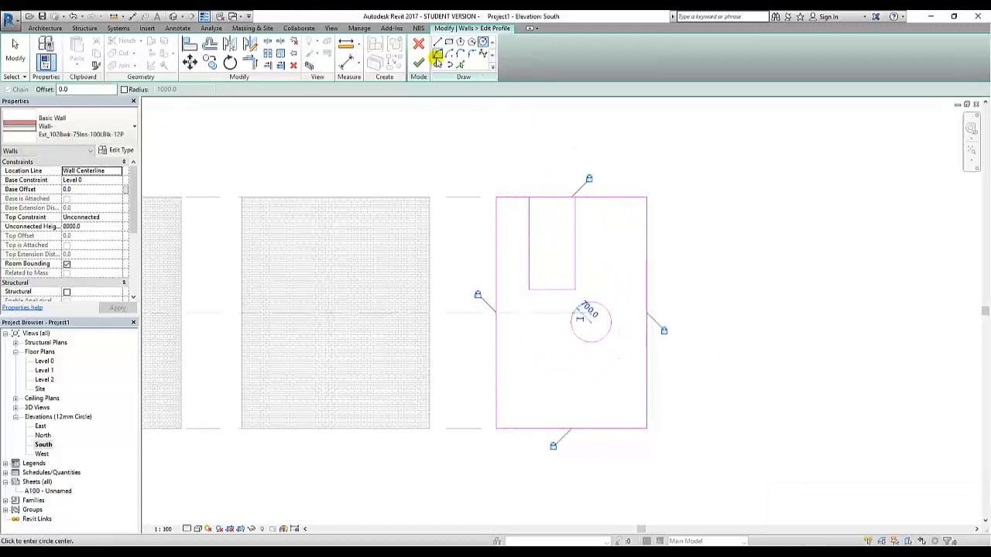
Step: Fillet the upper right corner of the wall profile with a radius of about 1700 mm
click(471, 53)
click(618, 198)
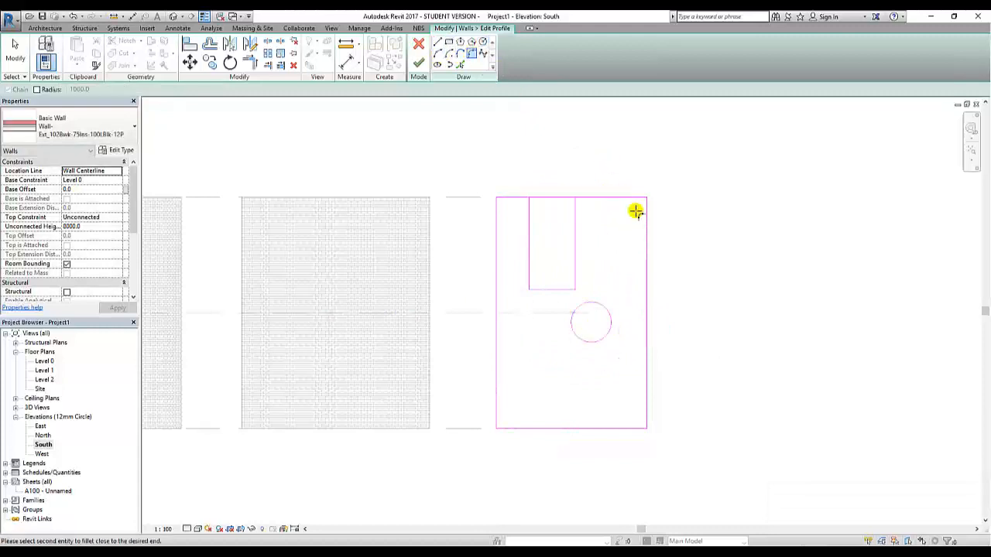
click(646, 230)
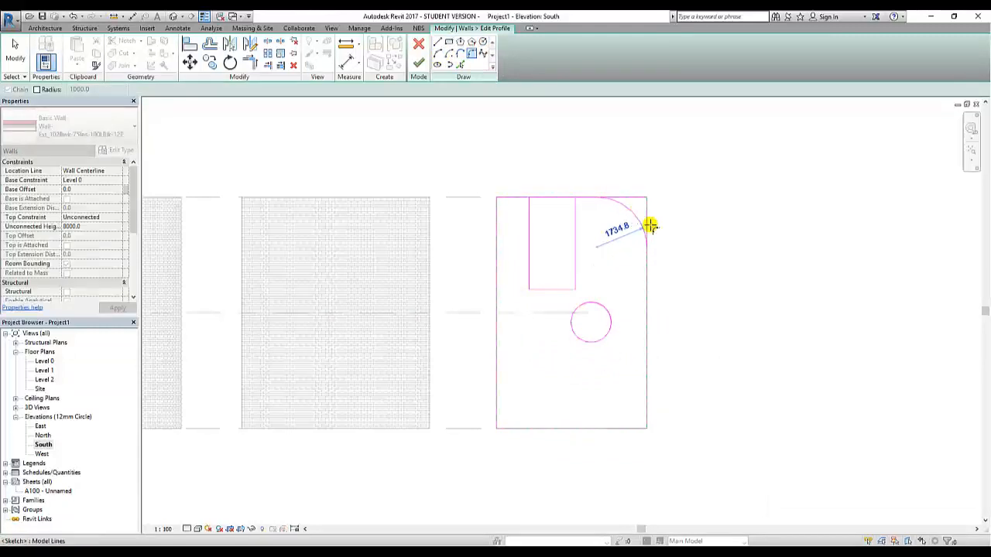
click(652, 221)
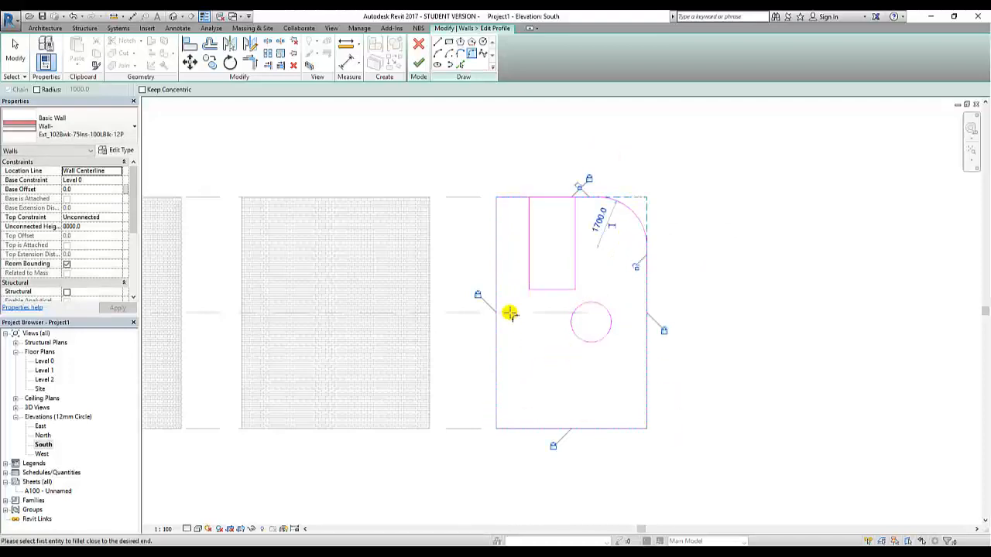
click(15, 51)
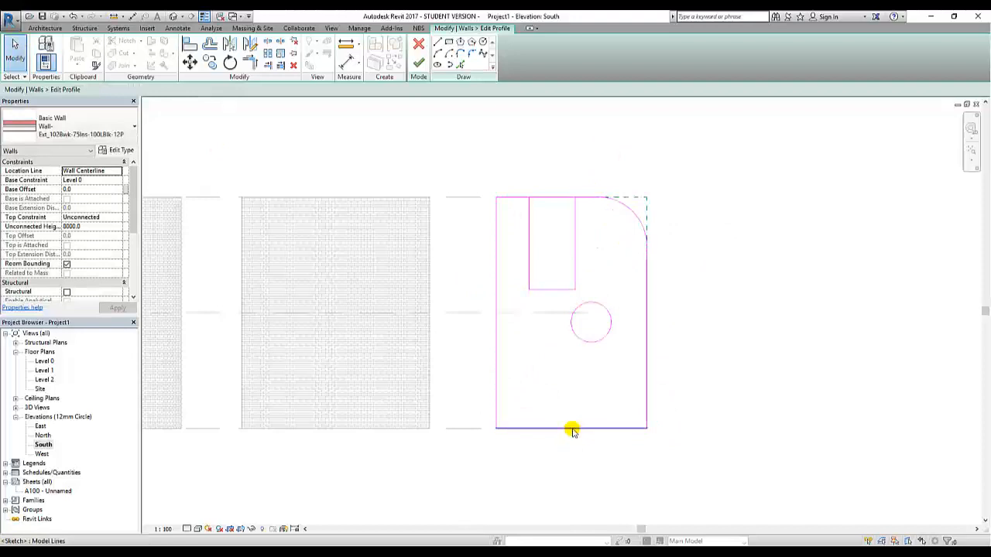
Step: Raise the right end of the profile's bottom line along the right edge to a length of about 5570 mm, removing the constraints
click(645, 433)
drag(646, 428, 648, 370)
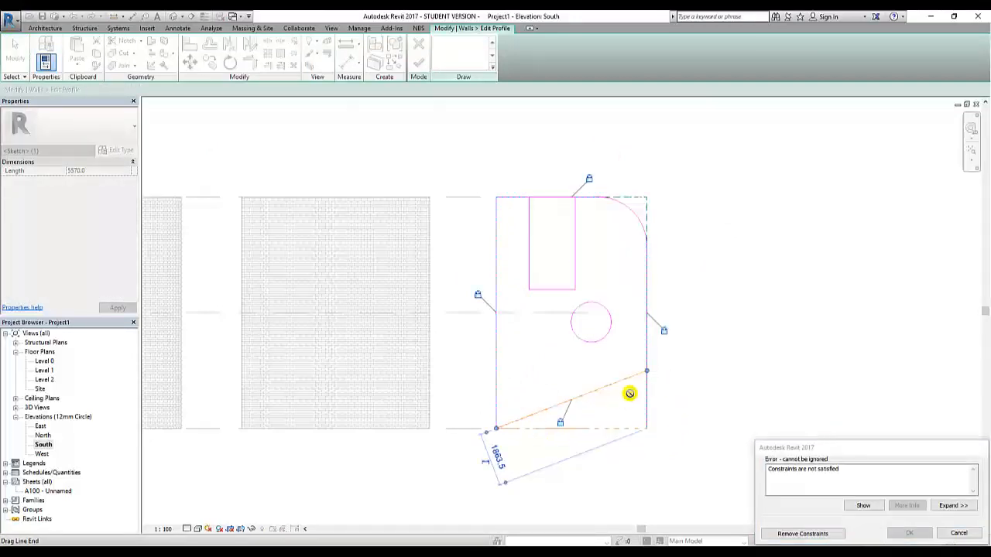
click(805, 533)
click(712, 336)
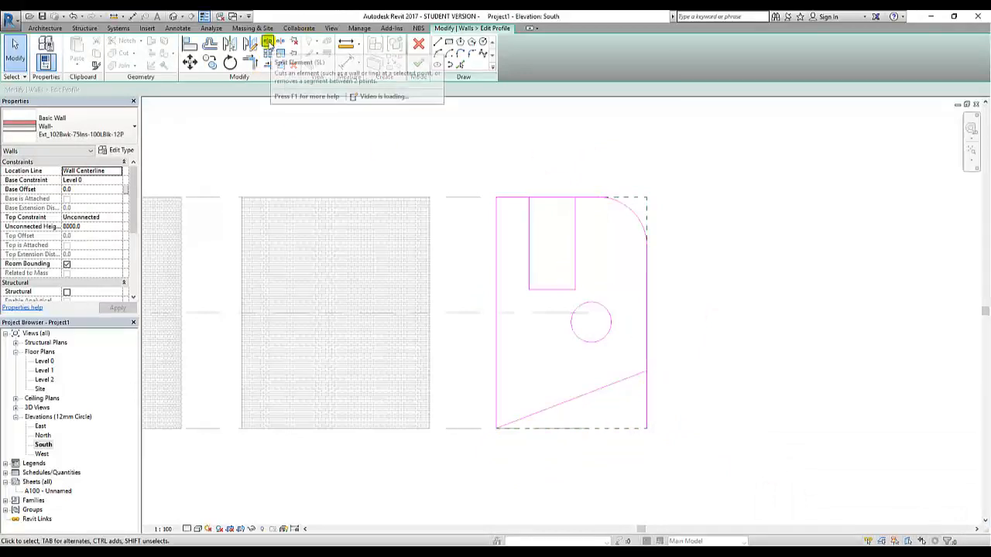
click(268, 43)
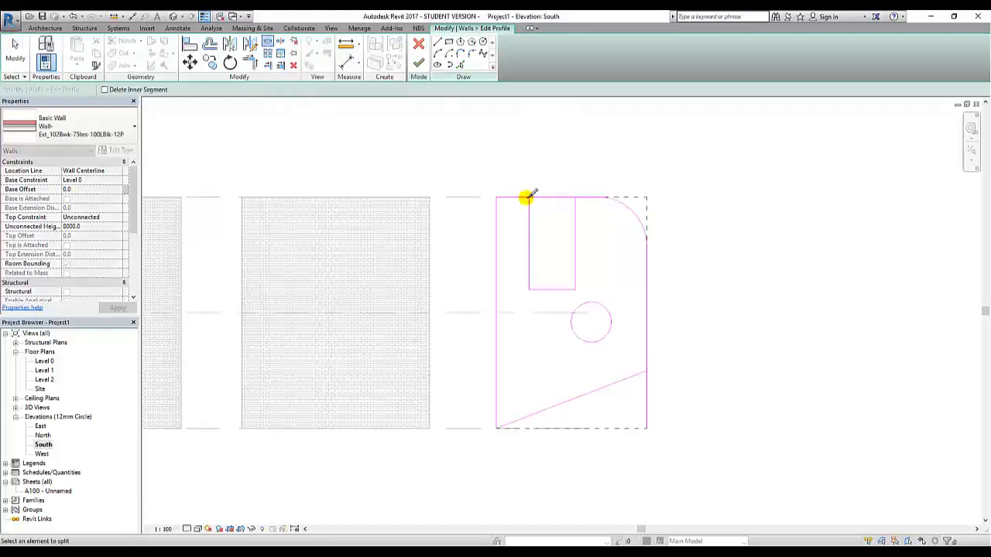
click(15, 50)
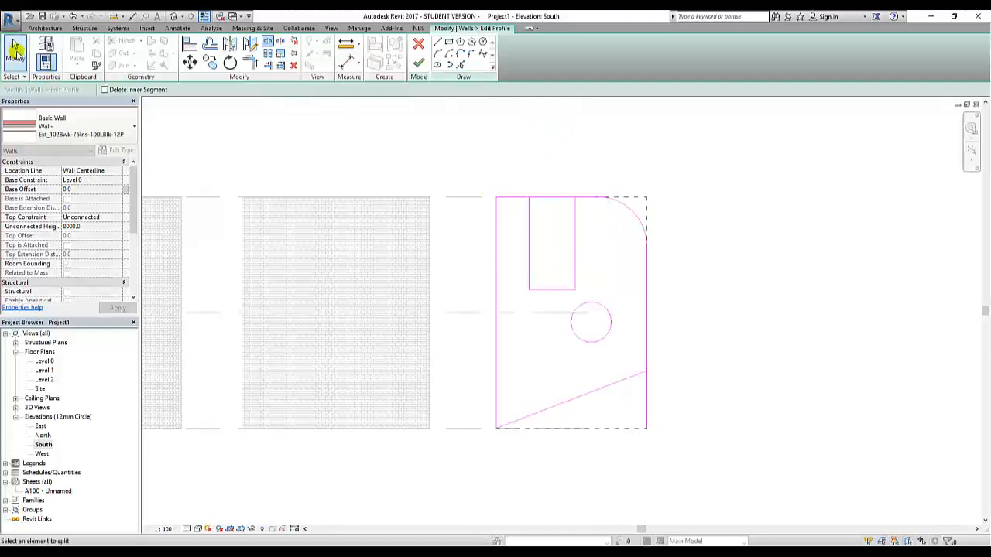
click(538, 200)
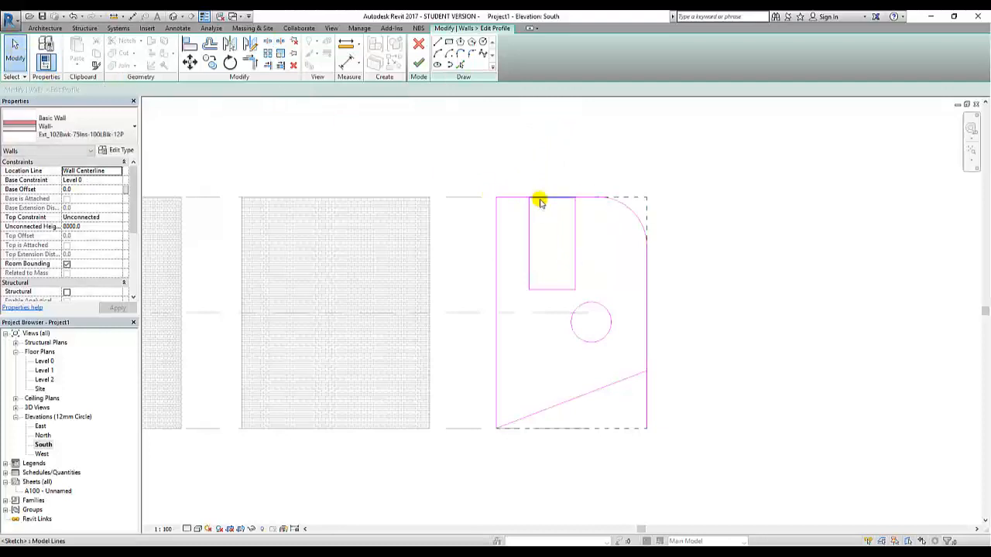
click(699, 243)
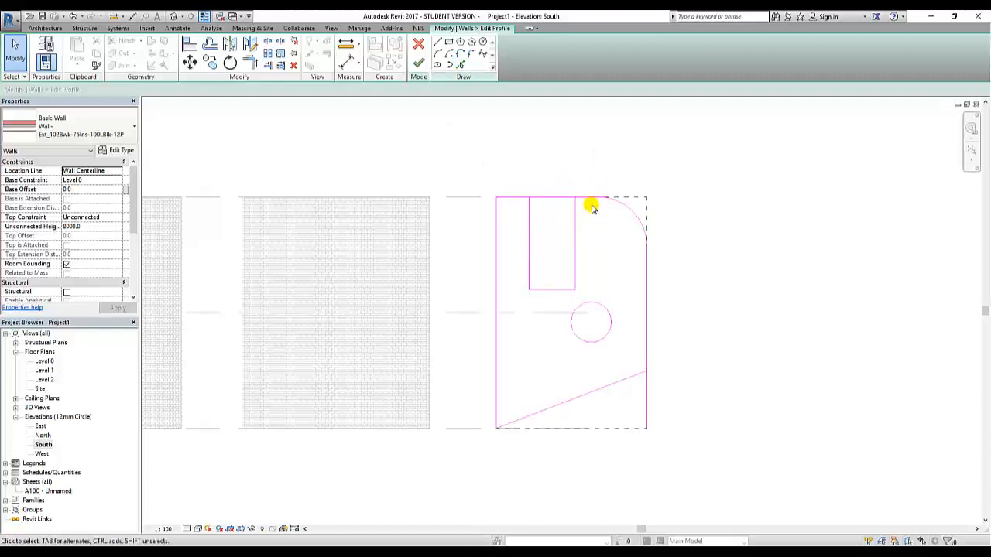
Step: Shorten the profile's top line so it runs only from the rectangle's right side to the fillet, unjoining the elements
click(504, 199)
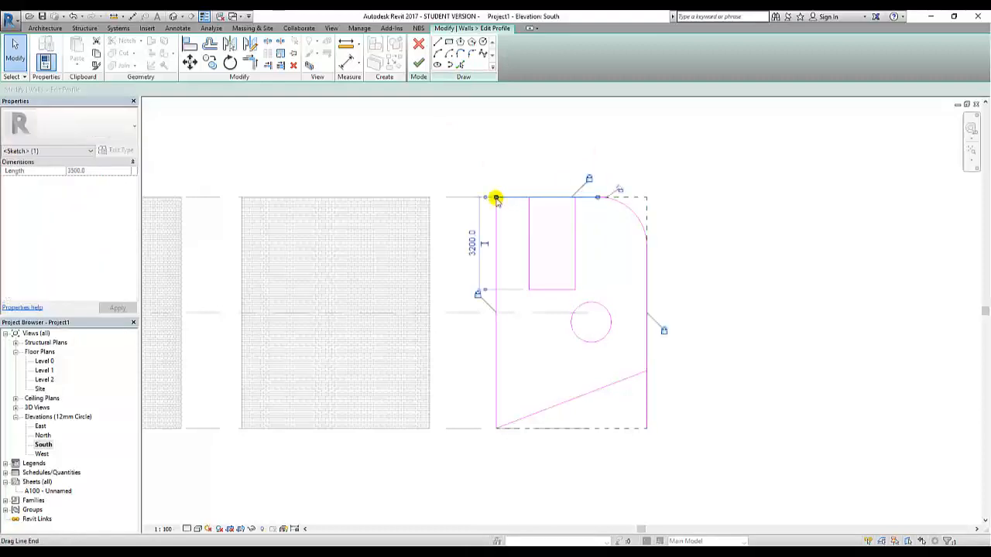
drag(565, 197, 598, 228)
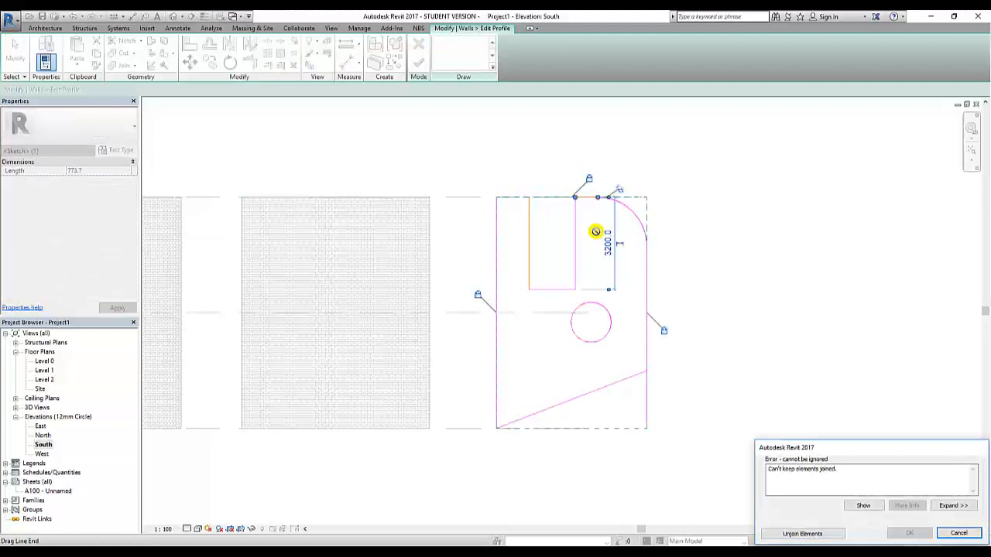
click(809, 533)
click(684, 224)
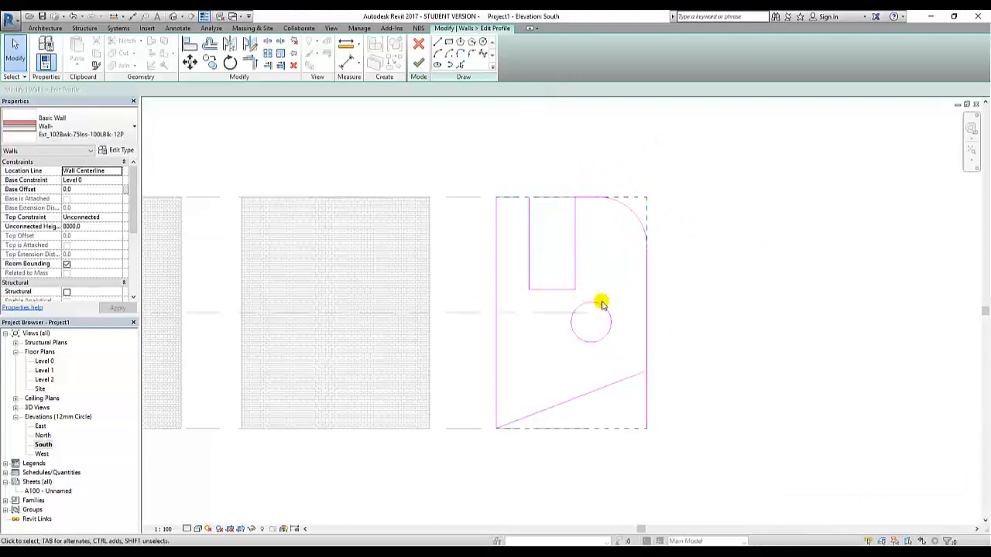
Step: Draw a line along the profile's top edge from the rectangle's upper left corner to the wall's upper left corner
click(438, 42)
click(529, 198)
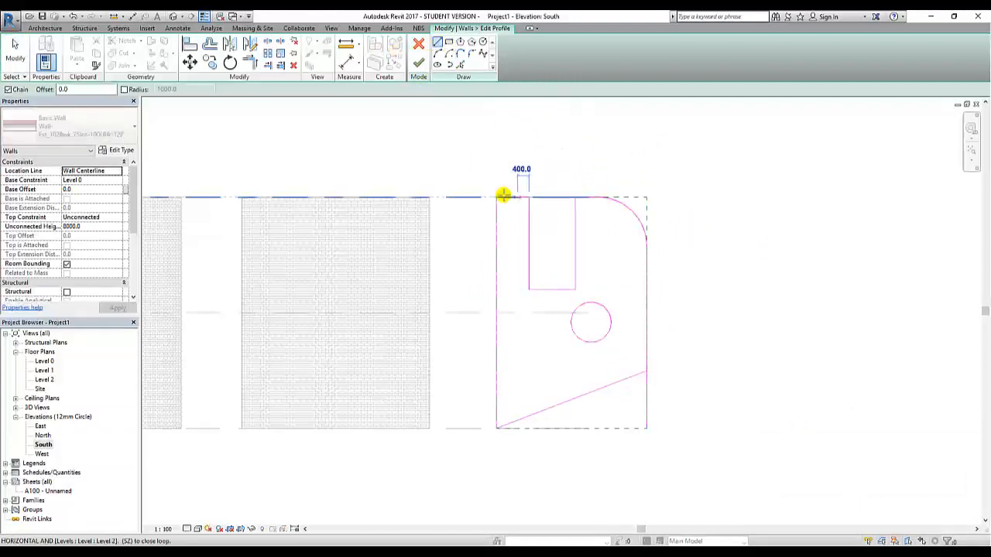
click(496, 197)
key(Escape)
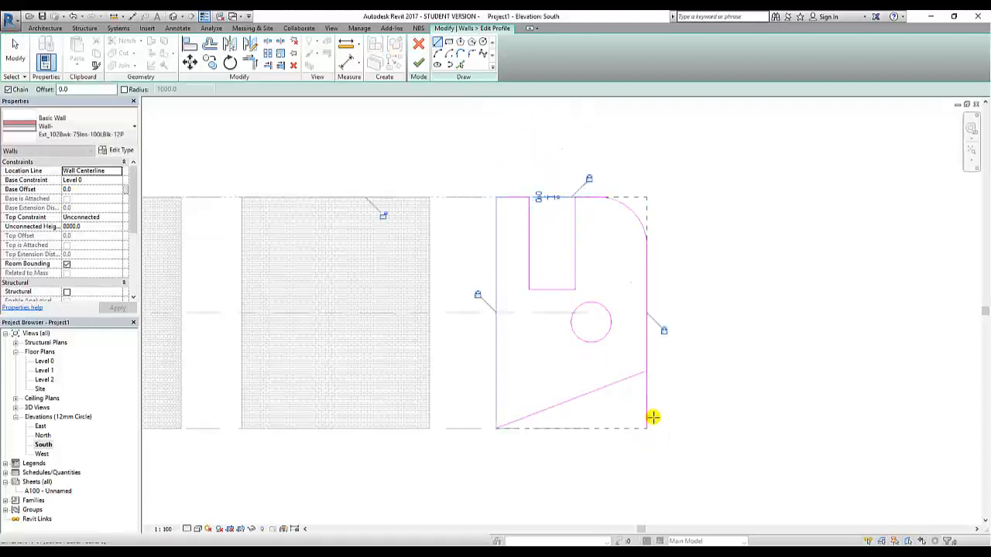
Step: Shorten the profile's right vertical line so its lower end meets the upper end of the sloping bottom line
click(13, 45)
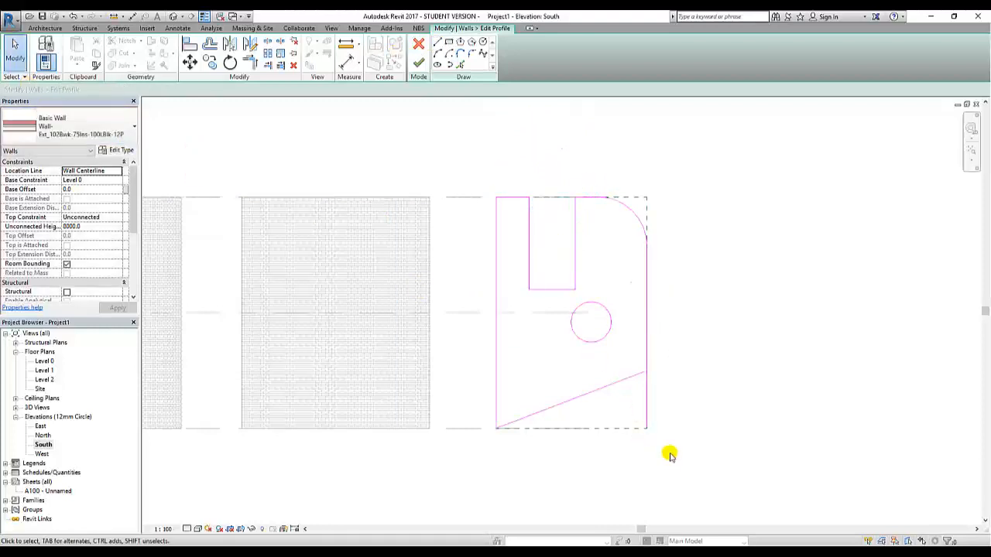
click(645, 418)
drag(646, 402, 646, 372)
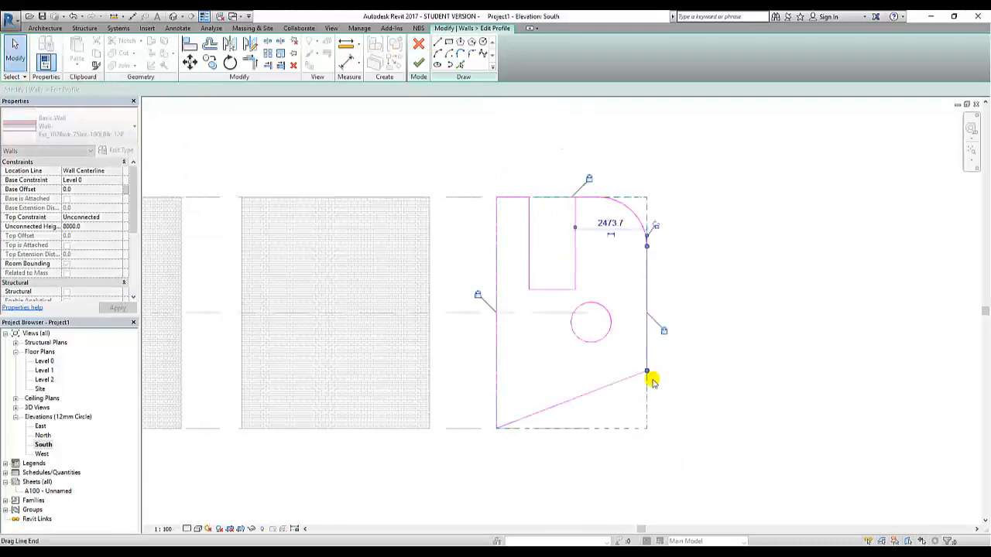
click(681, 399)
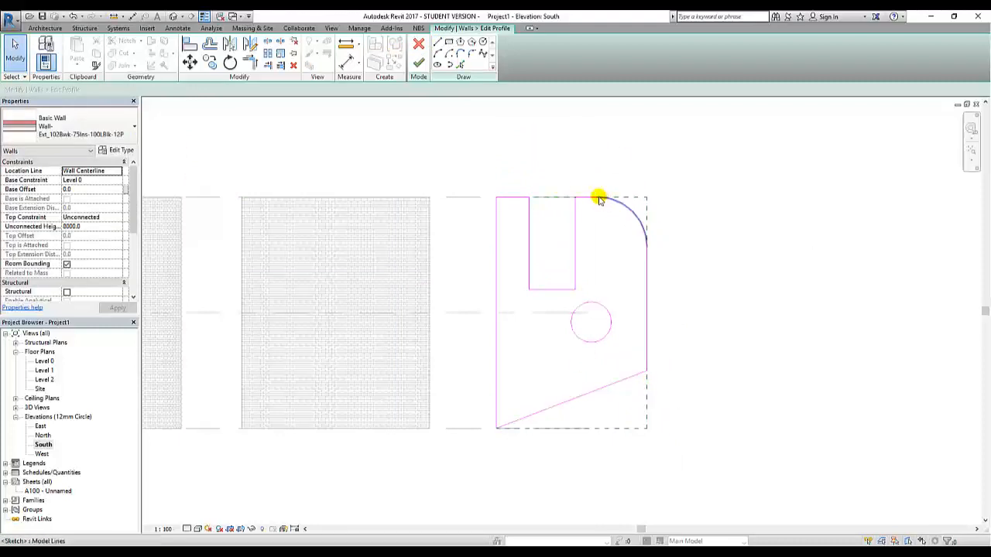
Step: Check the joint between the top line and the corner arc, and finish editing the wall profile
scroll(590, 202, up, 5)
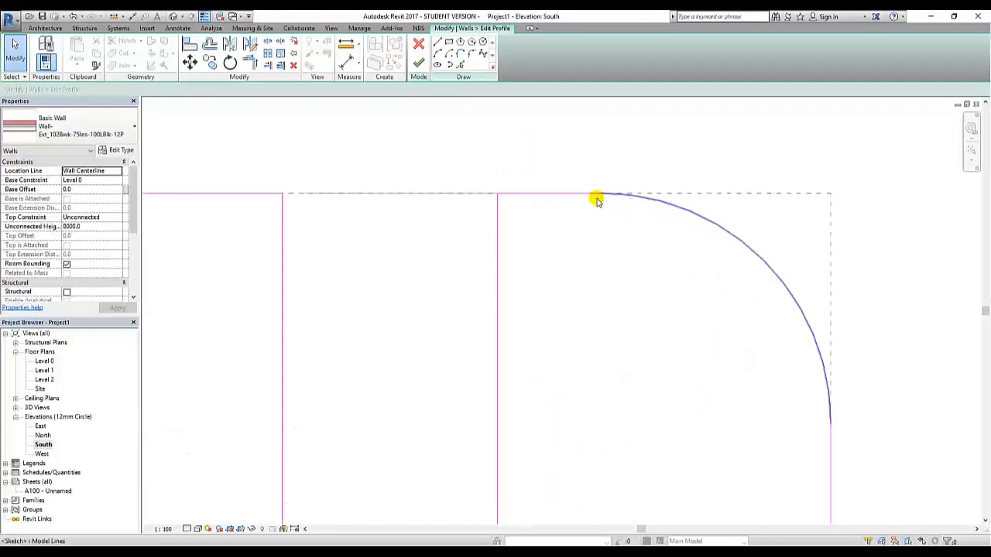
scroll(607, 200, down, 5)
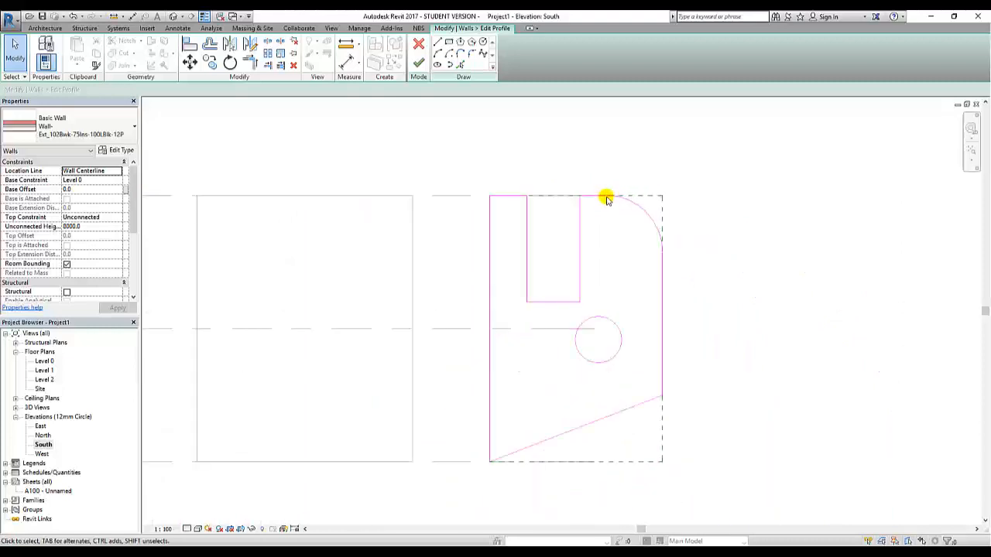
click(419, 62)
click(720, 260)
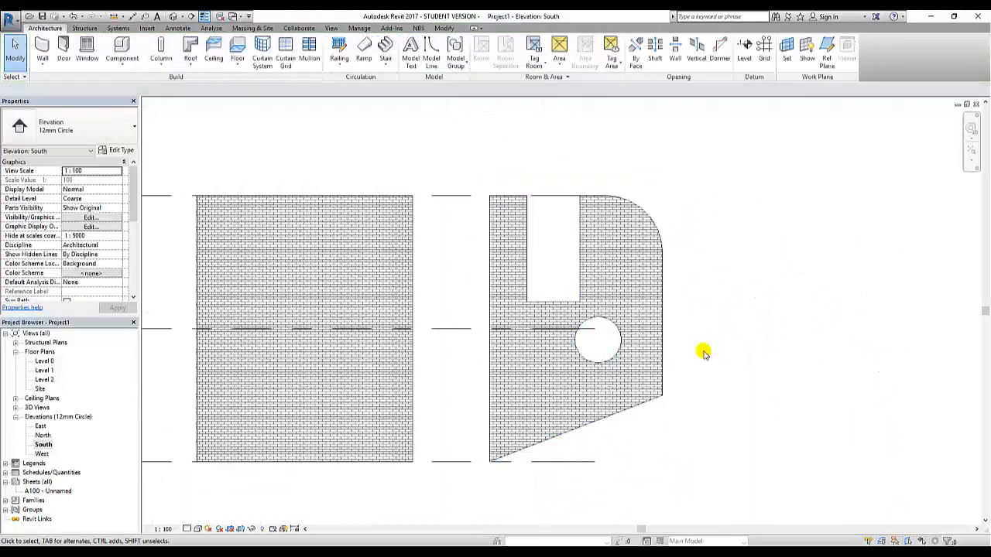
Step: Lower the top of the notched wall to a height of 7300 mm
click(619, 270)
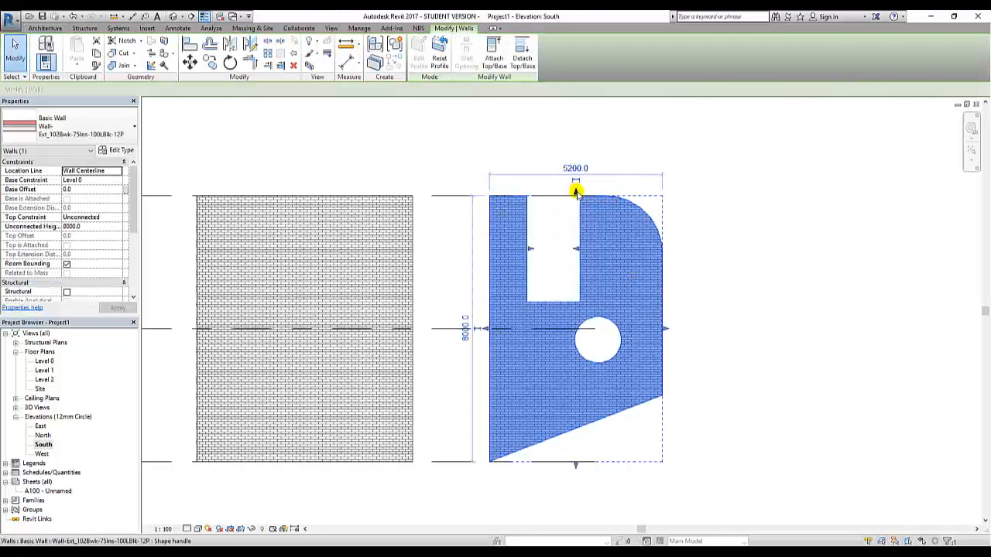
drag(575, 192, 575, 219)
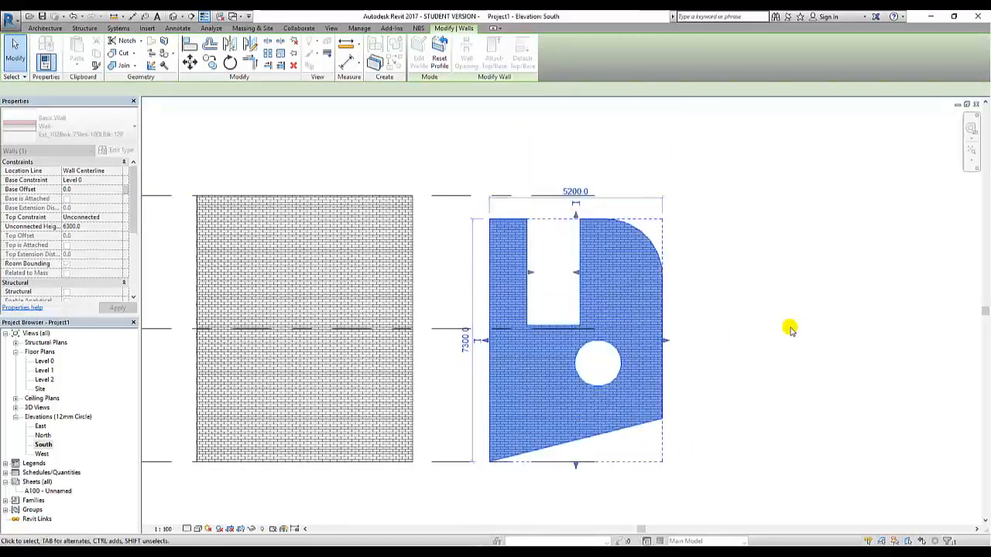
click(789, 329)
scroll(601, 230, down, 2)
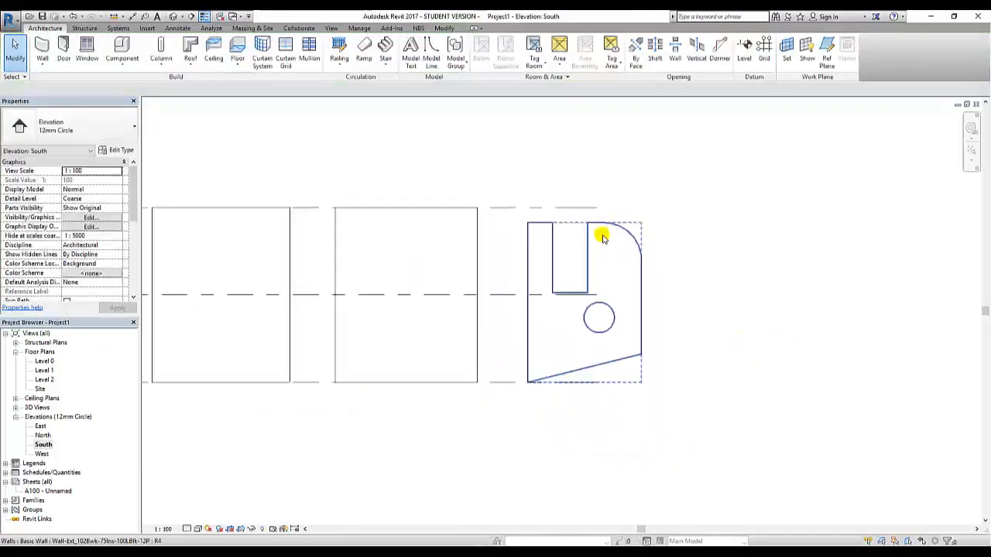
click(623, 292)
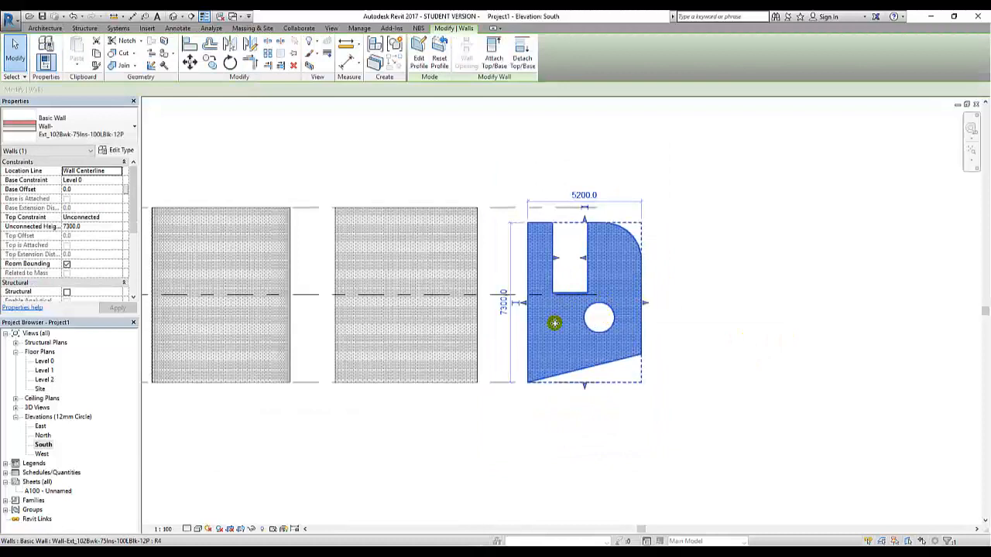
click(690, 318)
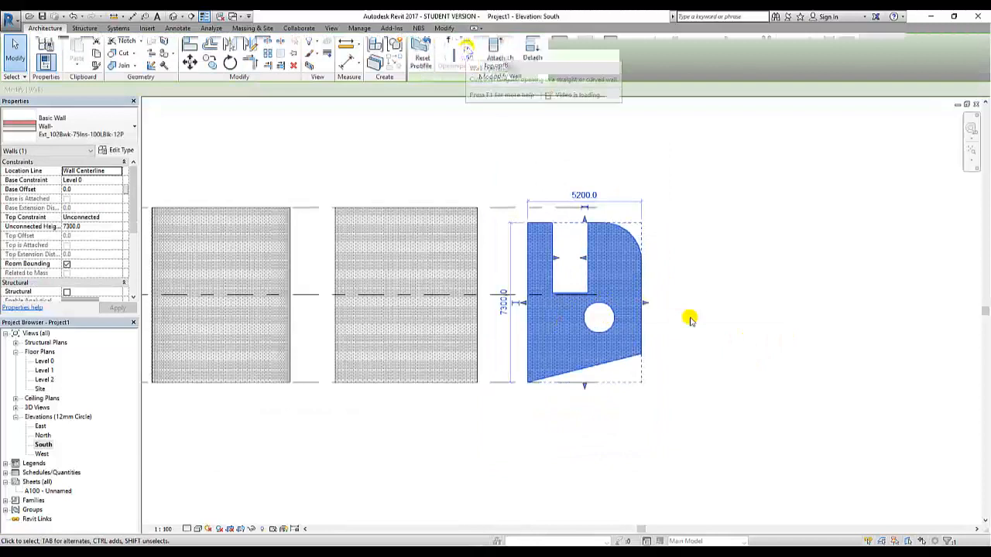
click(451, 145)
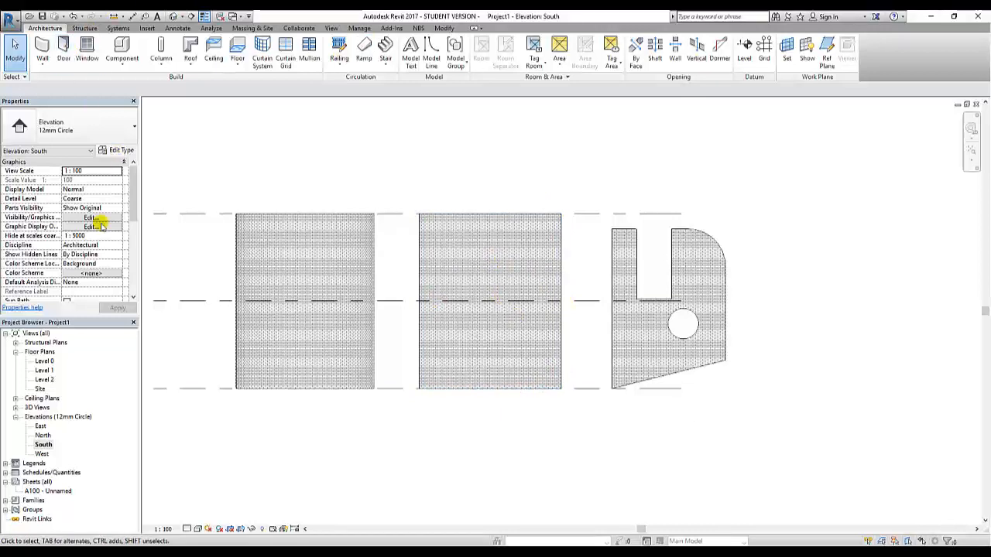
Step: Open the Level 0 floor plan with the circular, arc and straight walls all in view
double_click(45, 361)
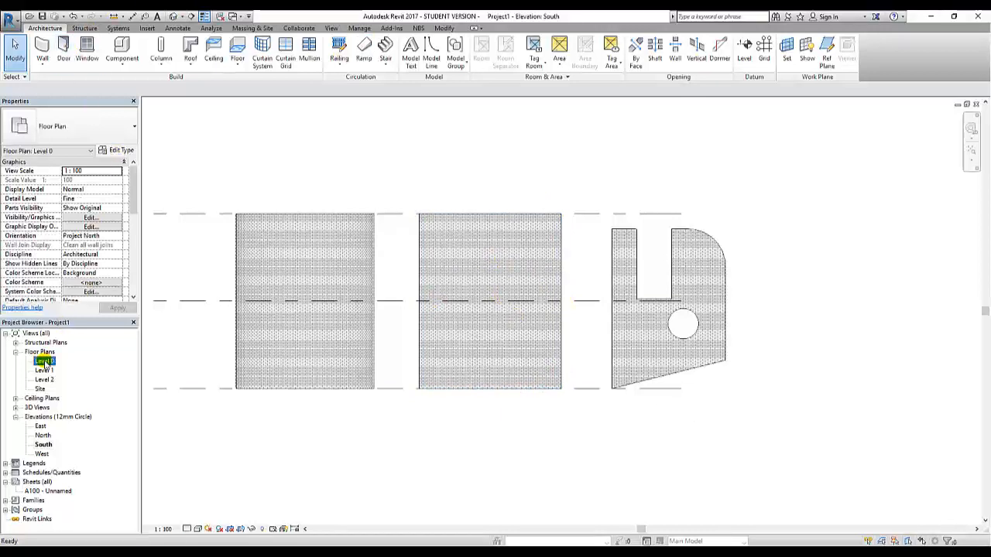
scroll(319, 230, down, 6)
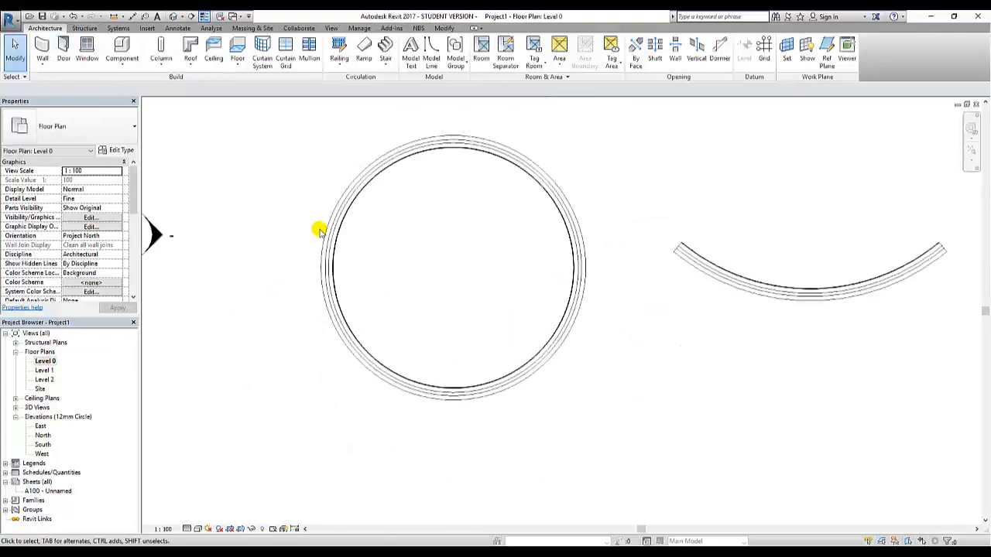
middle_drag(370, 270, 435, 344)
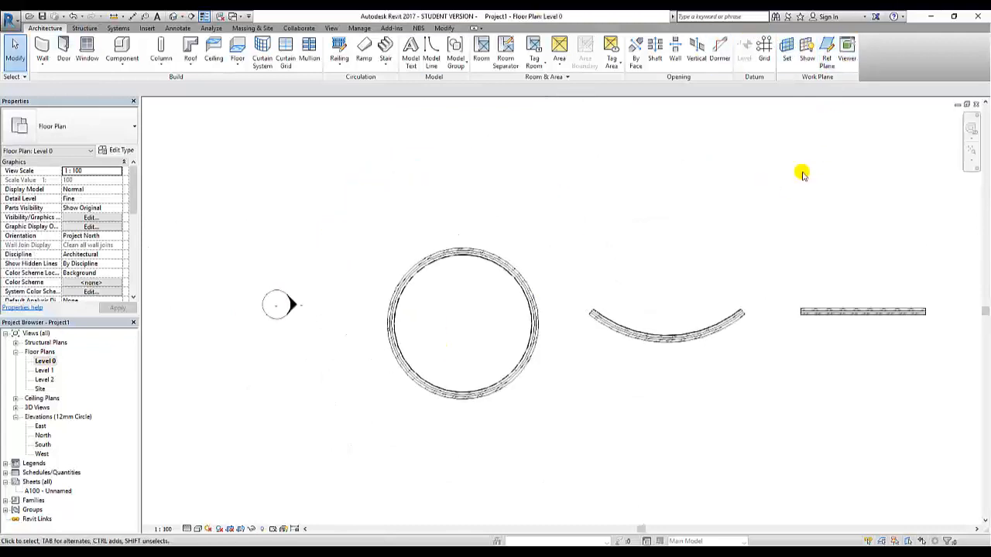
scroll(658, 240, up, 2)
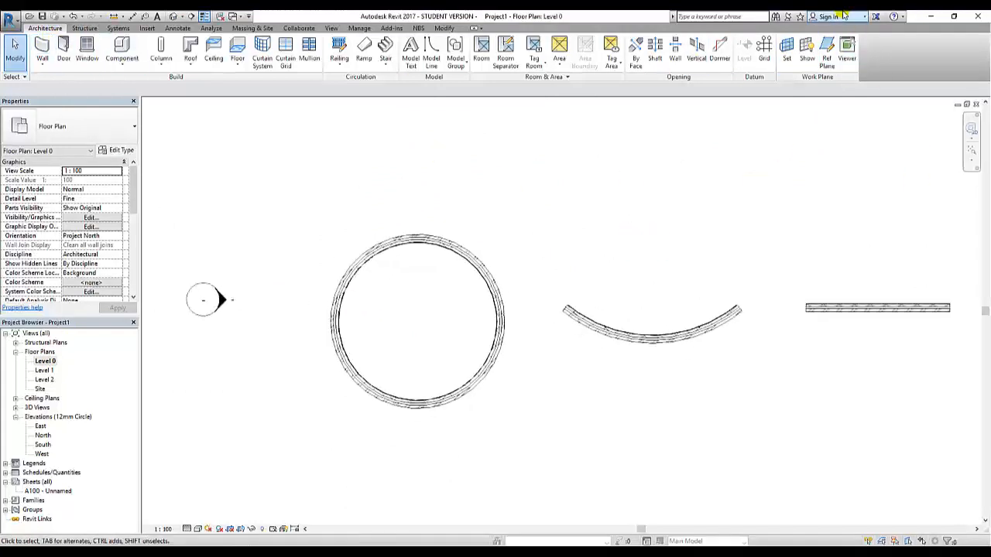
click(86, 28)
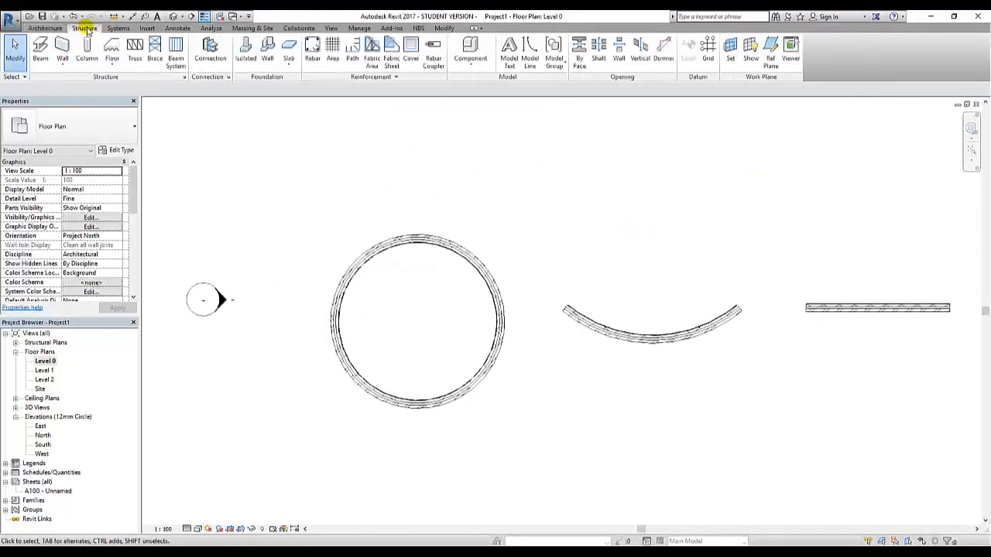
click(118, 29)
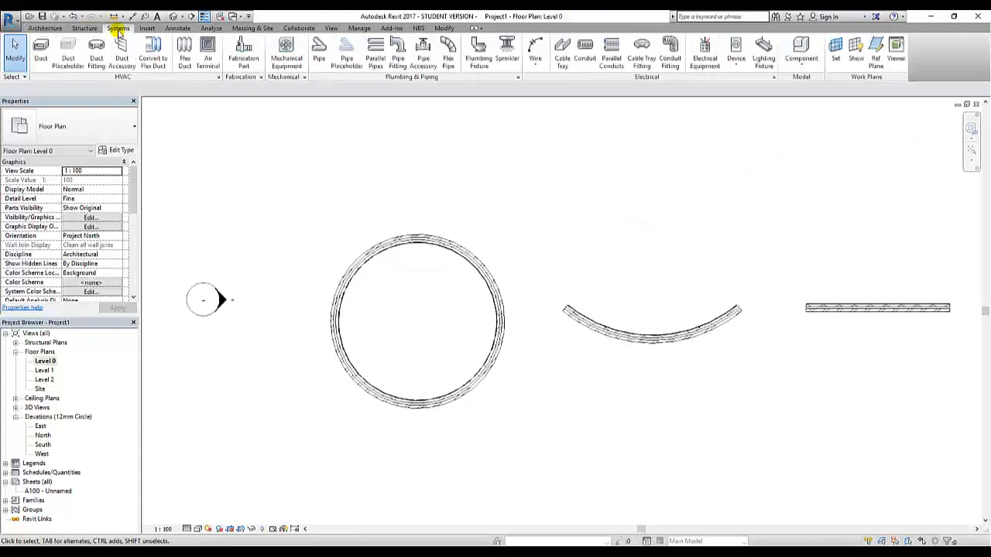
click(148, 29)
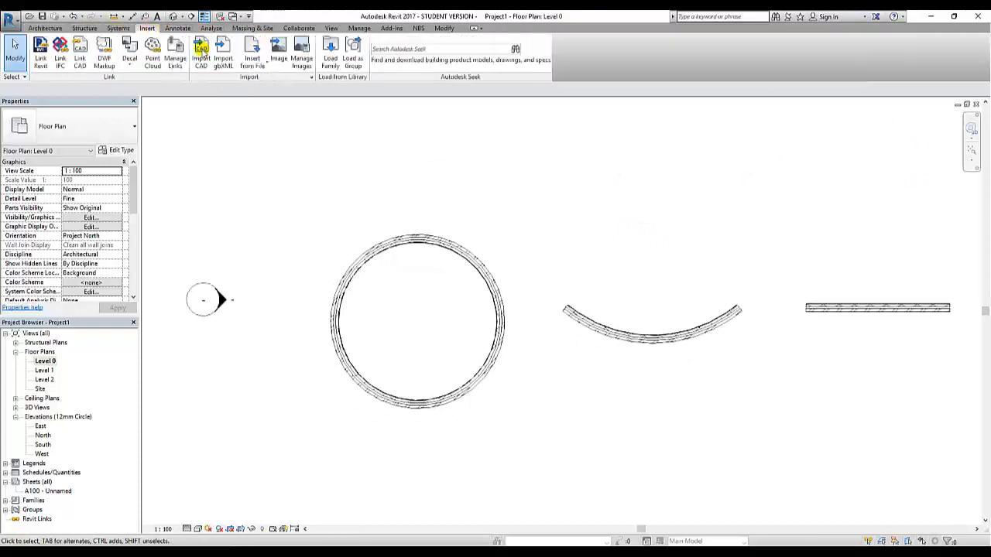
click(45, 28)
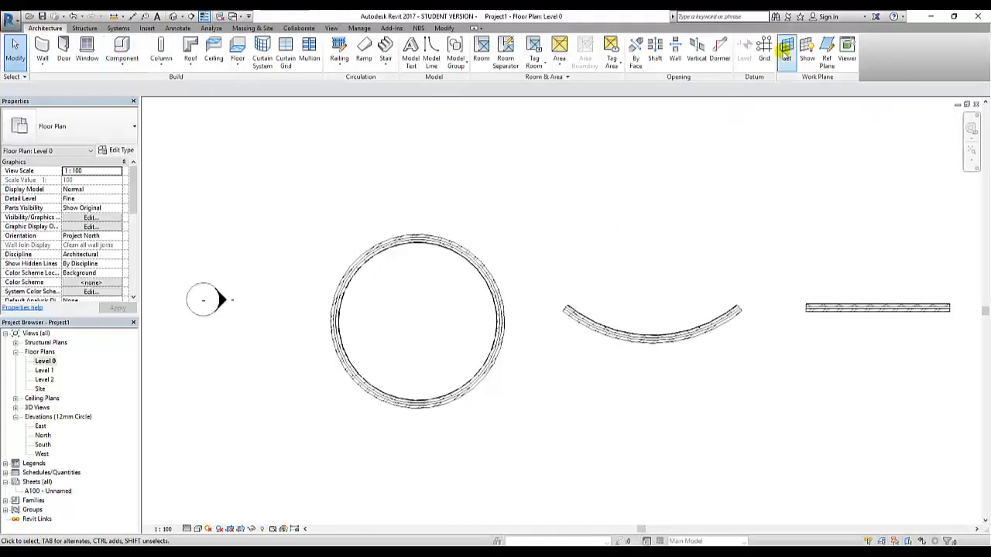
Step: Draw three reference planes on the plan: below the circular wall at about 162°, between the circular and arc walls at 51°, above the arc wall at 141°
click(827, 62)
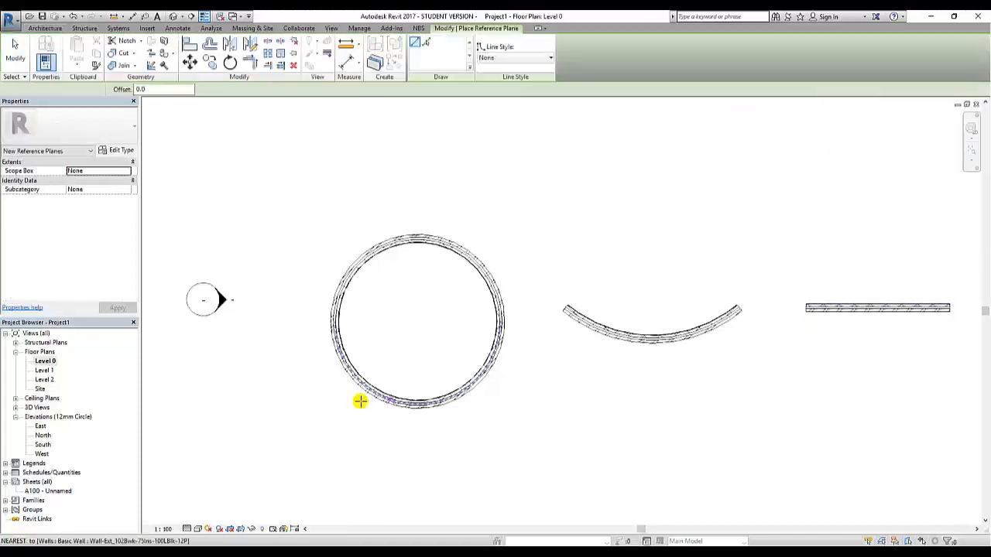
click(266, 483)
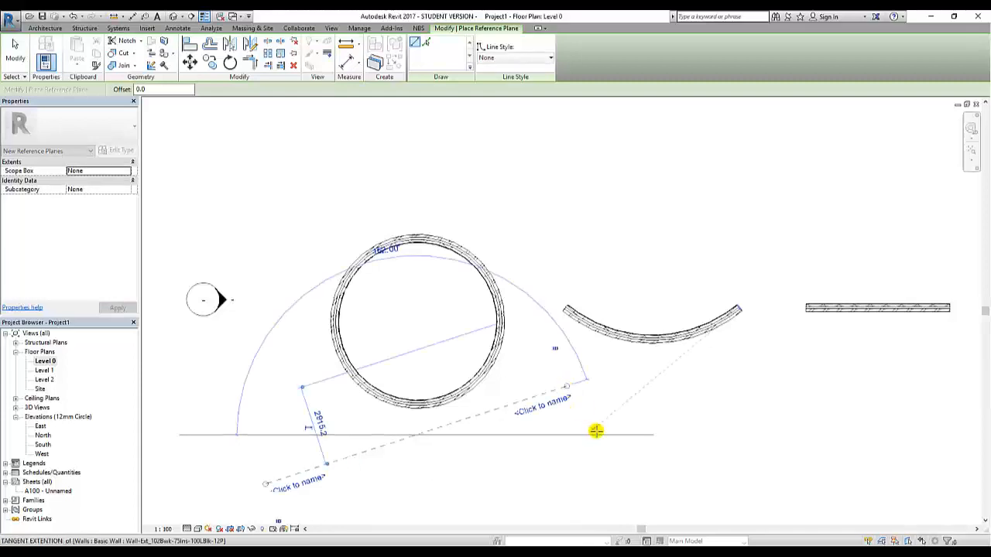
click(509, 145)
click(599, 258)
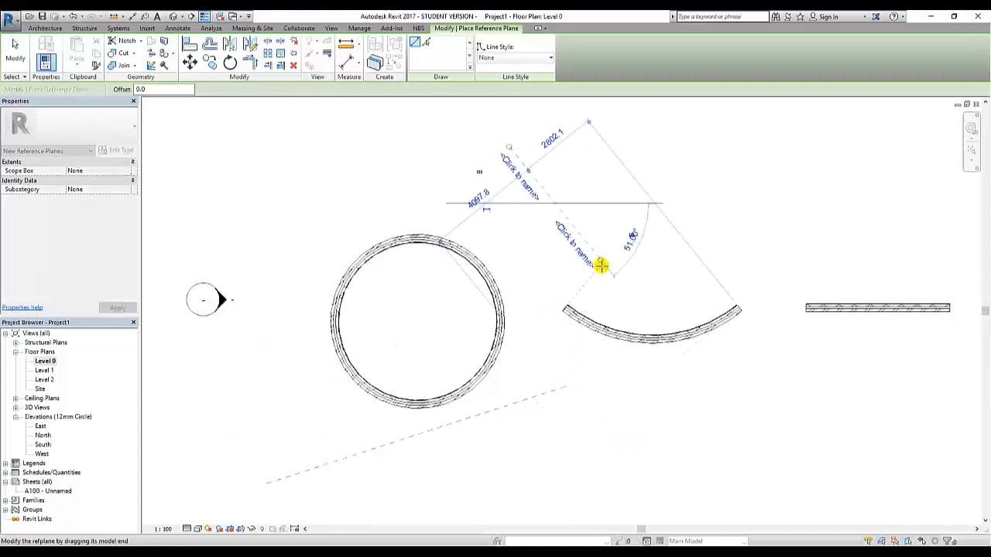
click(732, 191)
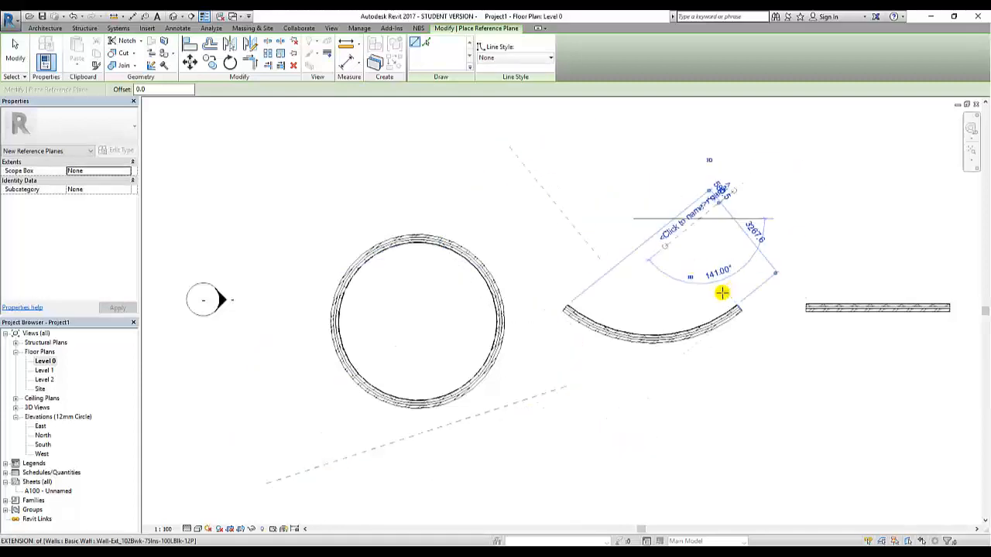
key(Escape)
key(Escape)
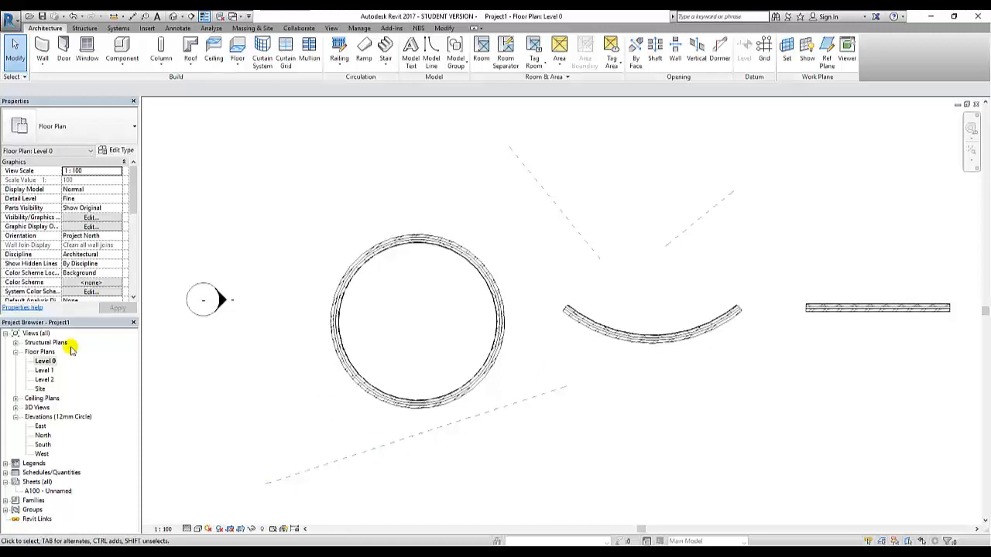
Step: In the East elevation, draw a reference plane sloping down across the walls and a horizontal one beside them between Level 1 and Level 2
double_click(41, 426)
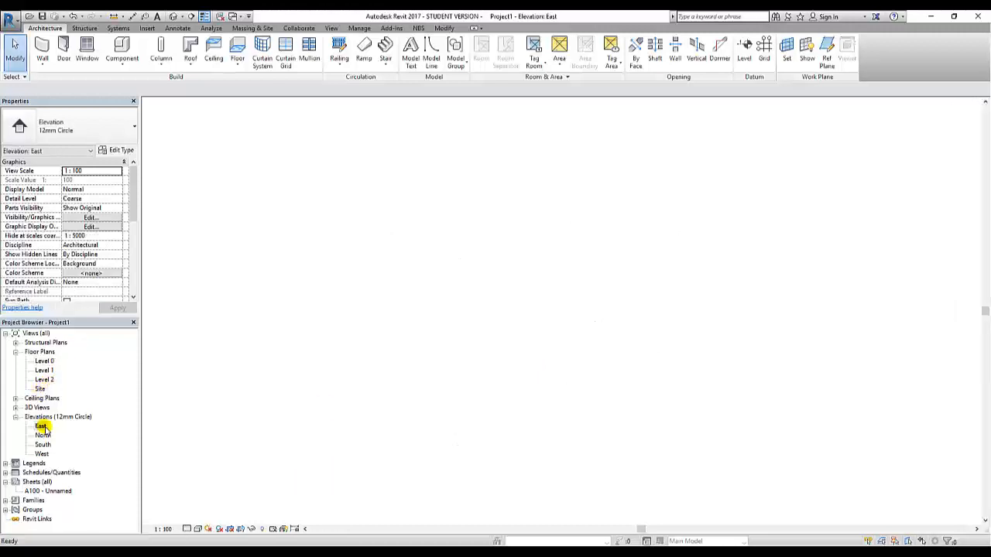
click(827, 62)
click(281, 293)
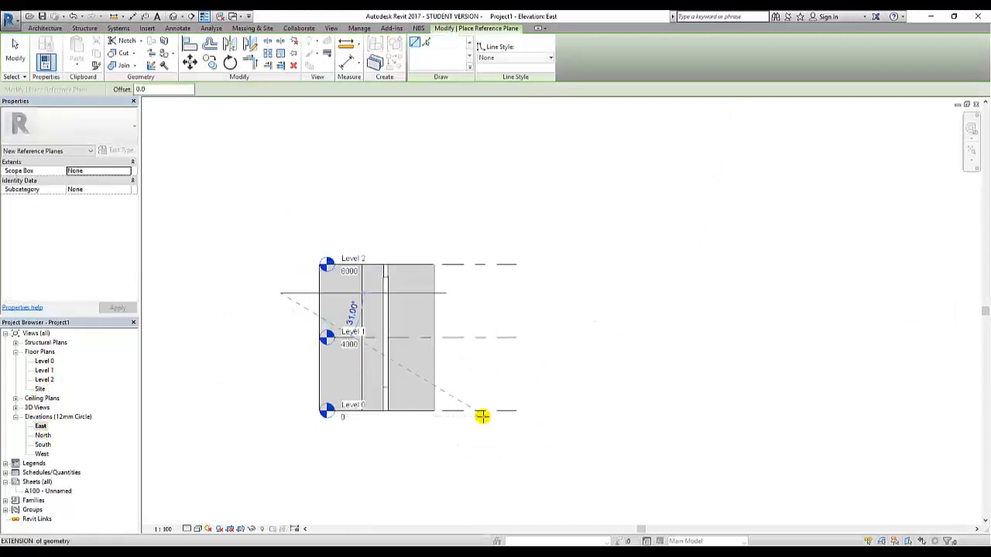
click(511, 447)
click(466, 298)
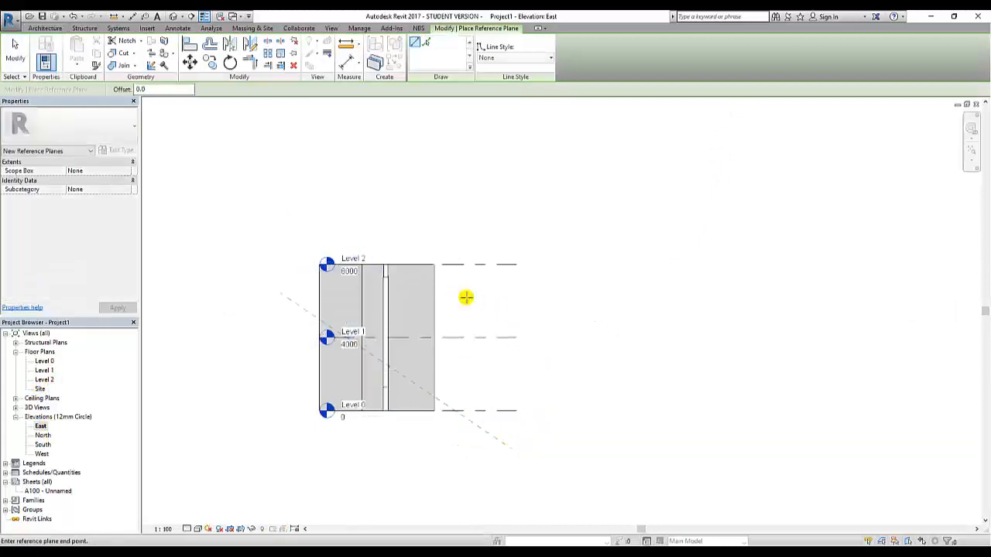
click(577, 296)
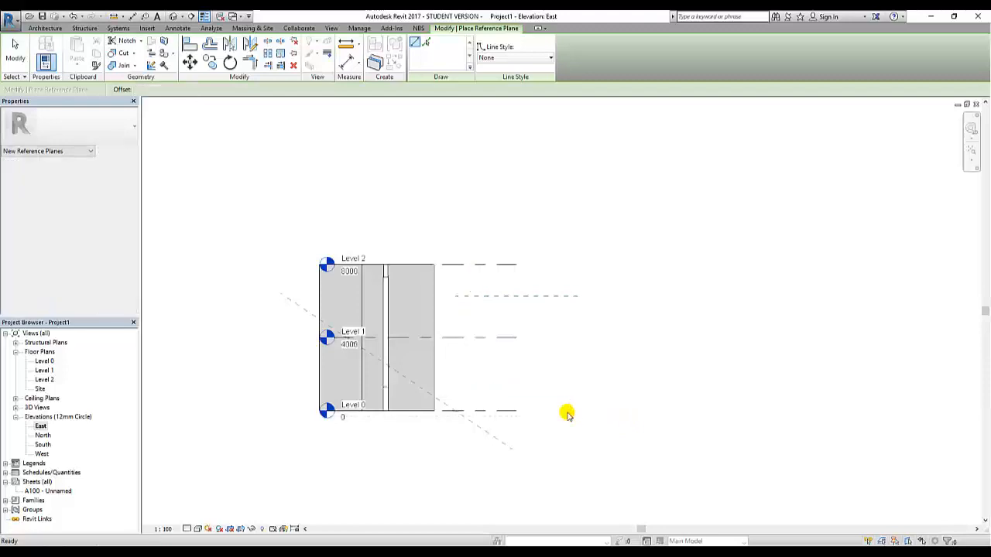
key(Escape)
key(Escape)
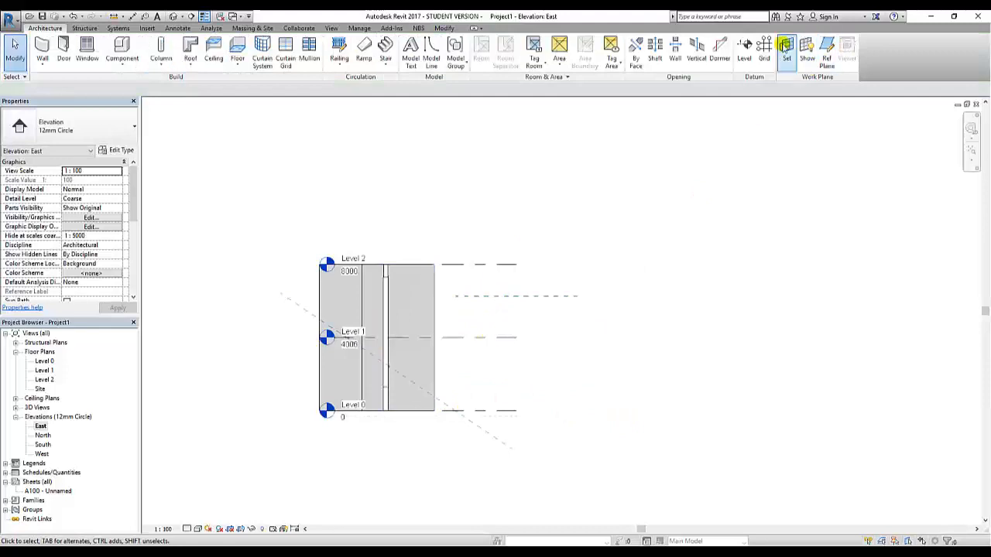
click(787, 48)
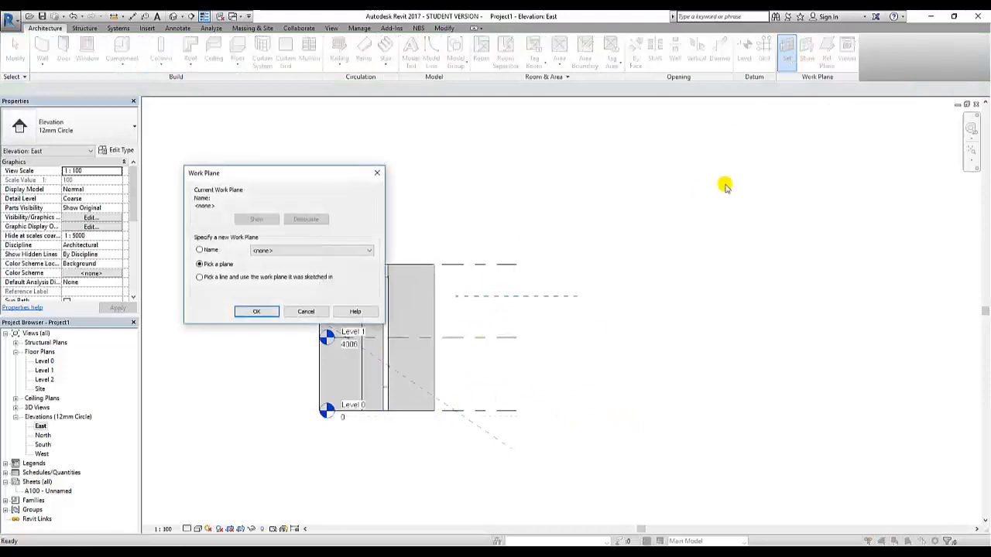
click(211, 251)
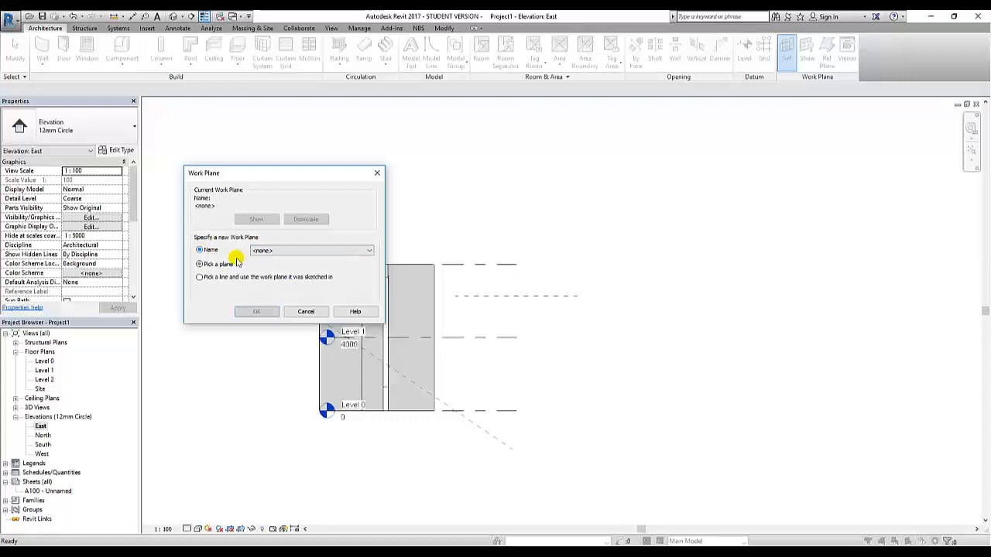
click(287, 252)
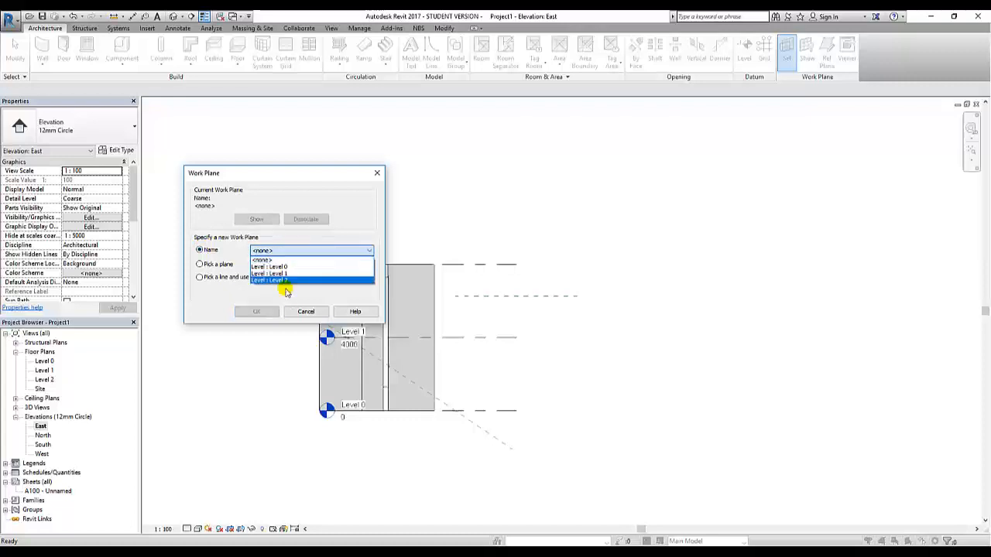
click(217, 273)
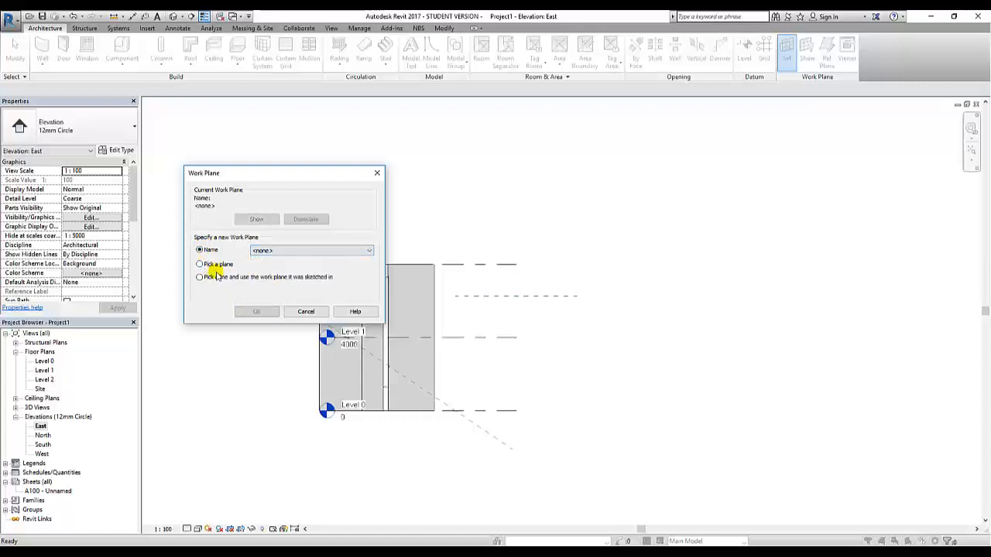
click(210, 265)
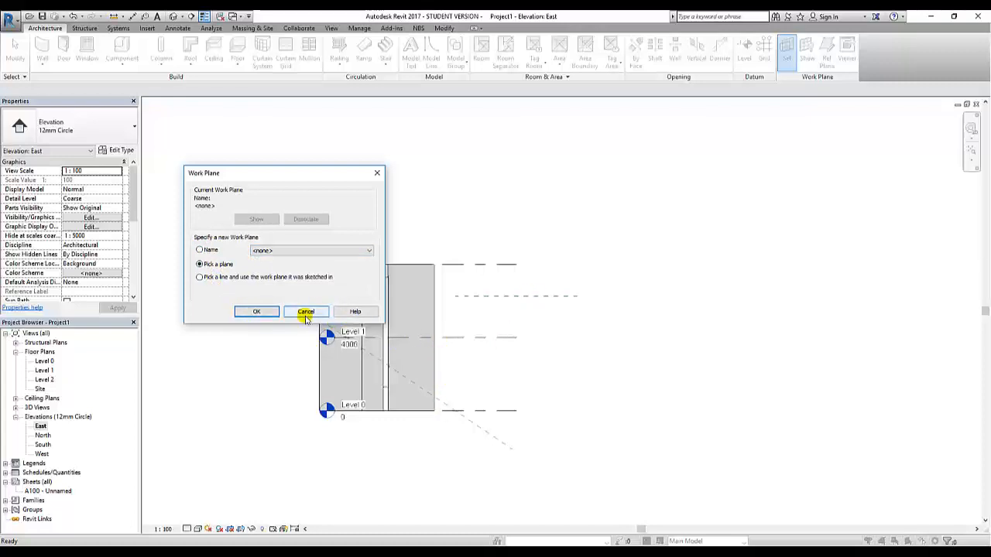
click(306, 312)
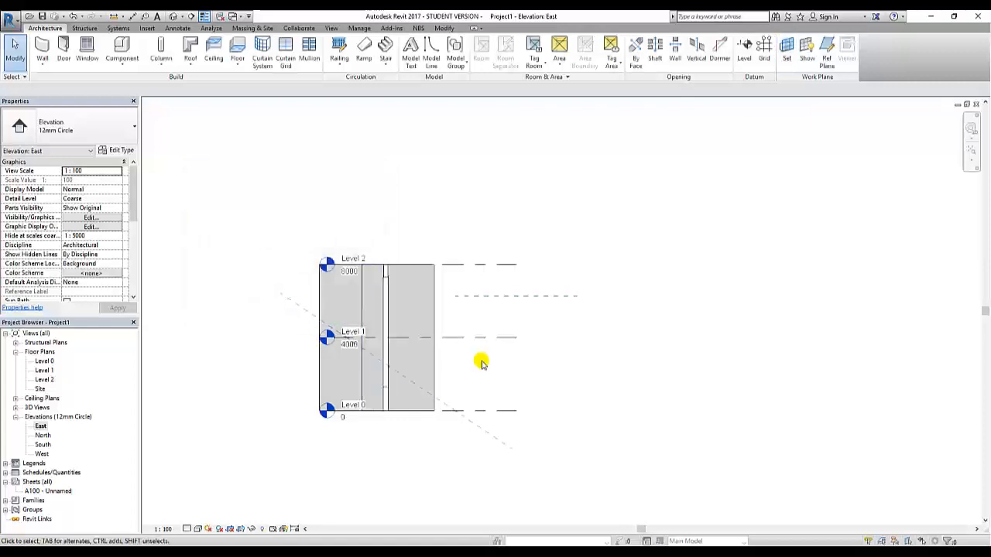
Step: Delete the sloping reference plane and the horizontal one beside the walls in the East elevation
click(440, 402)
key(Delete)
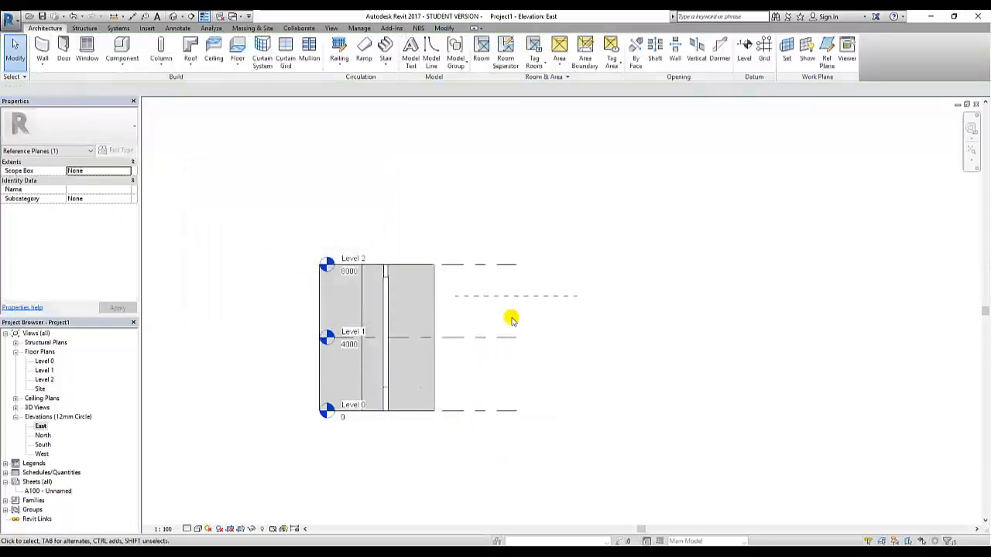
click(497, 297)
key(Delete)
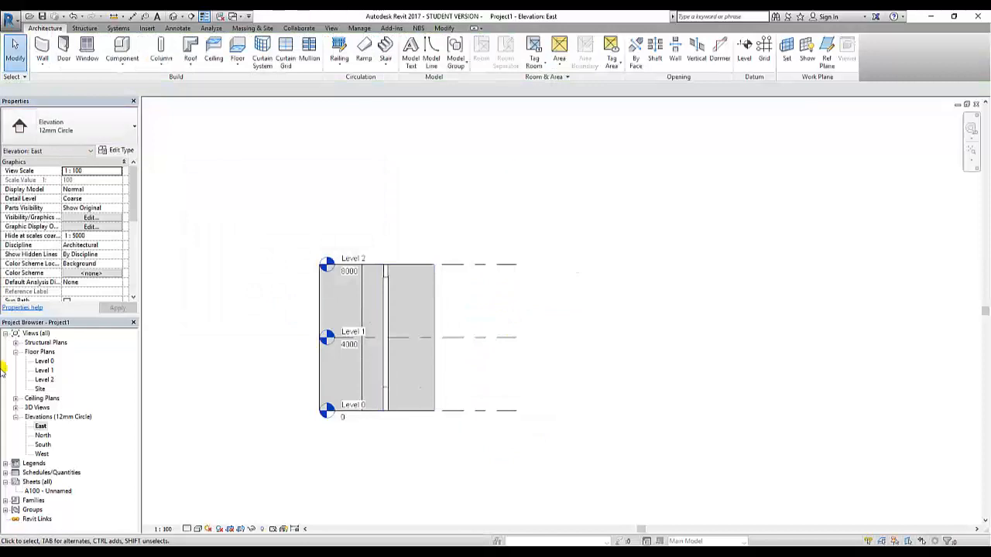
Step: Delete the three angled reference planes around the circular and arc walls on the Level 0 floor plan
double_click(44, 361)
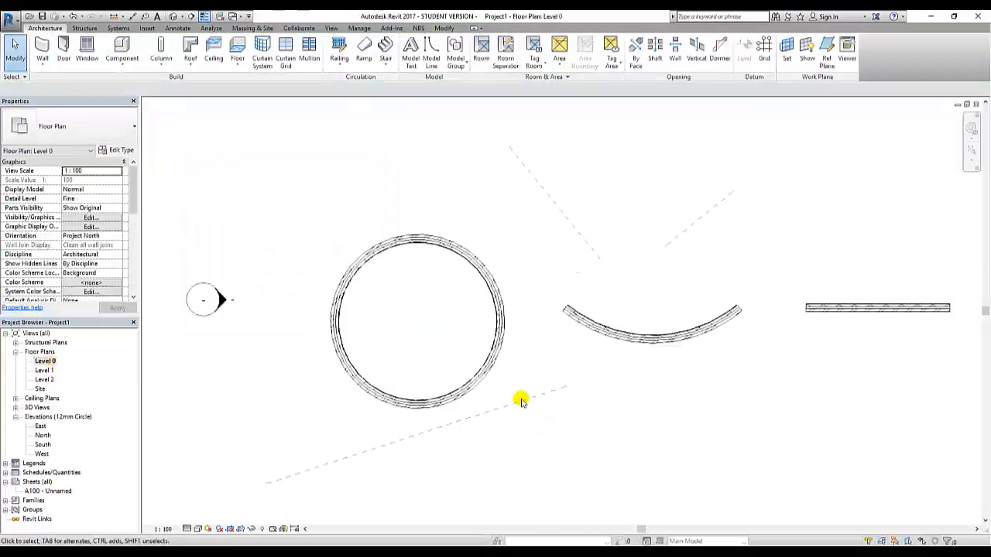
click(521, 400)
drag(656, 263, 560, 199)
mouse_move(729, 449)
middle_down()
mouse_move(504, 403)
mouse_move(566, 426)
middle_up()
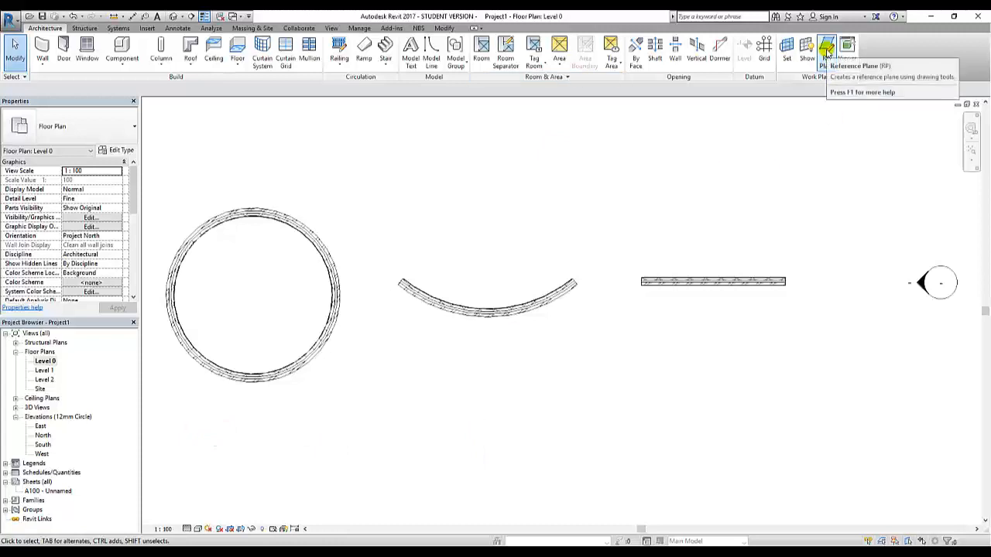
Step: Draw a horizontal reference plane just below the circular wall on the Level 0 plan, spanning slightly more than its width
click(827, 52)
middle_drag(358, 411, 516, 401)
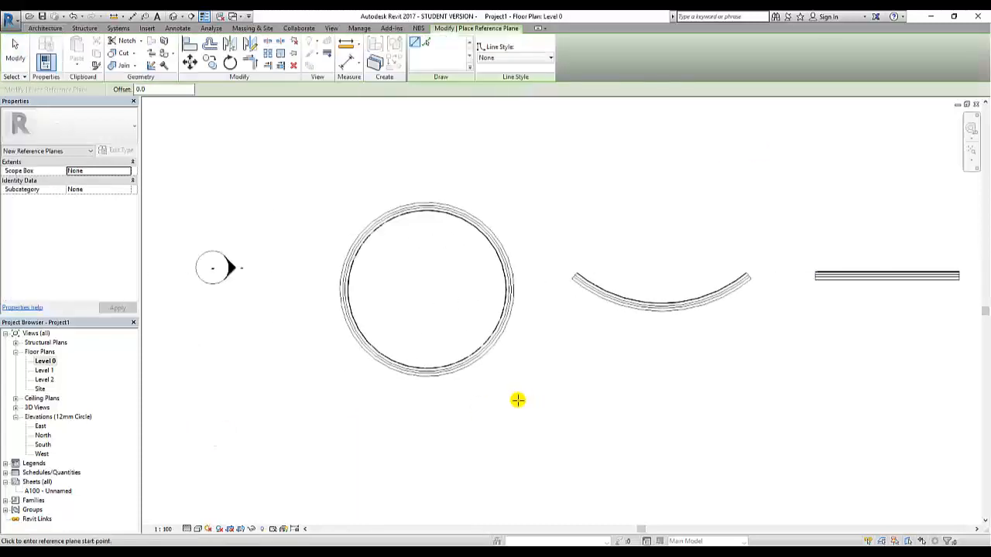
click(321, 405)
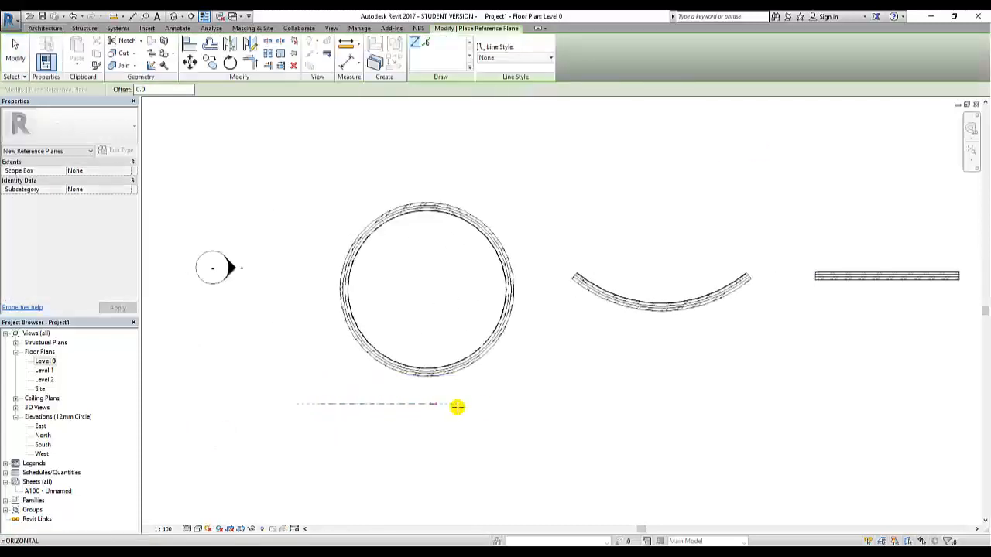
click(549, 407)
key(Escape)
key(Escape)
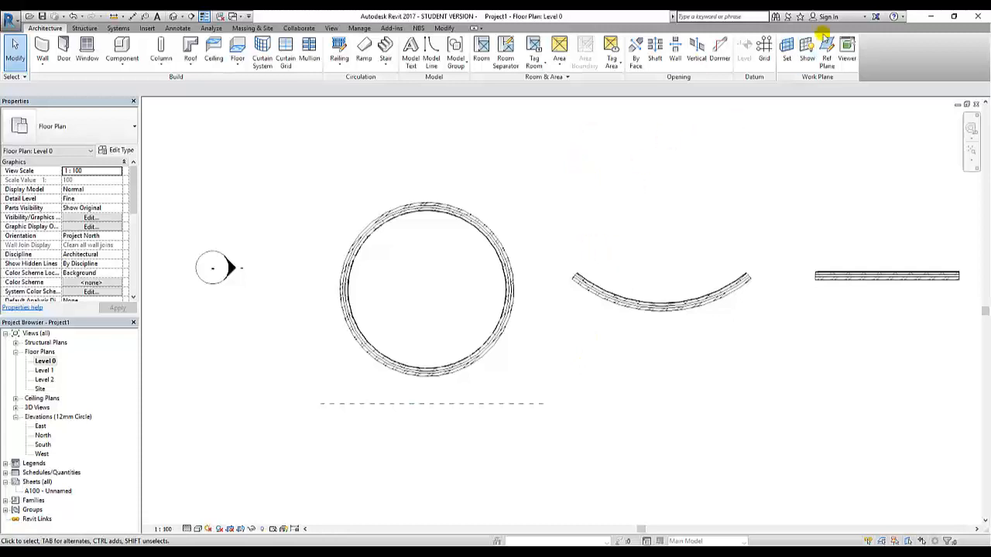
Step: Name the horizontal reference plane below the circular wall "Wall Hole"
click(466, 405)
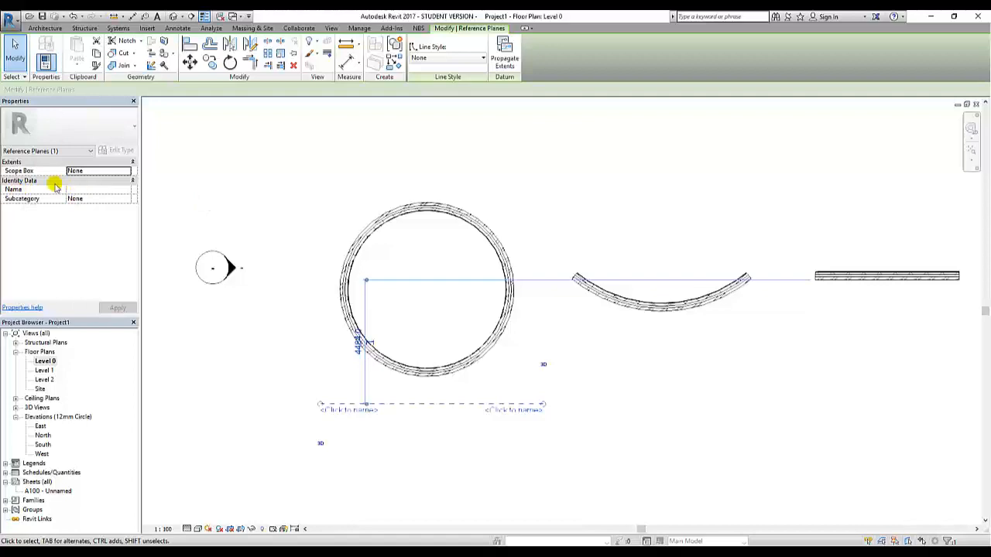
click(352, 410)
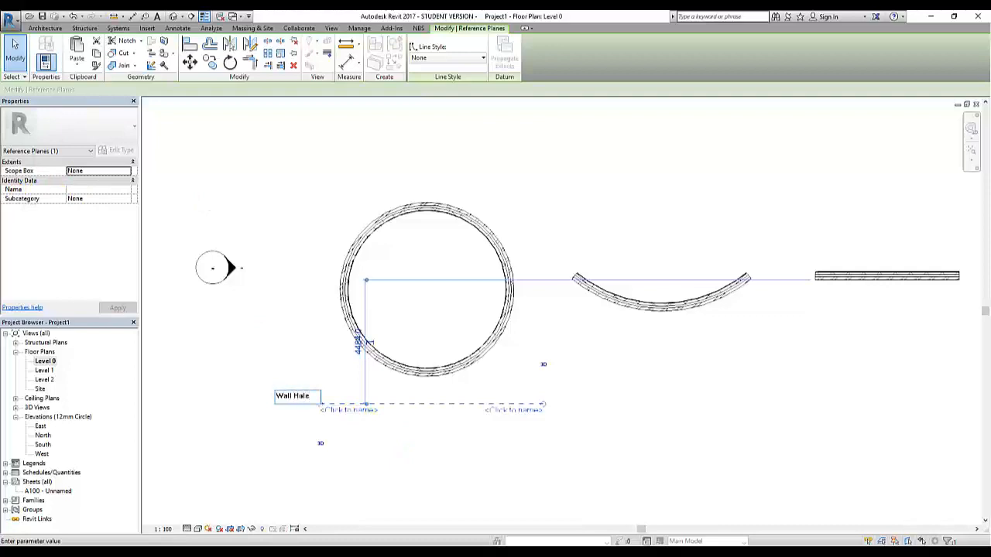
key(Return)
key(r)
key(p)
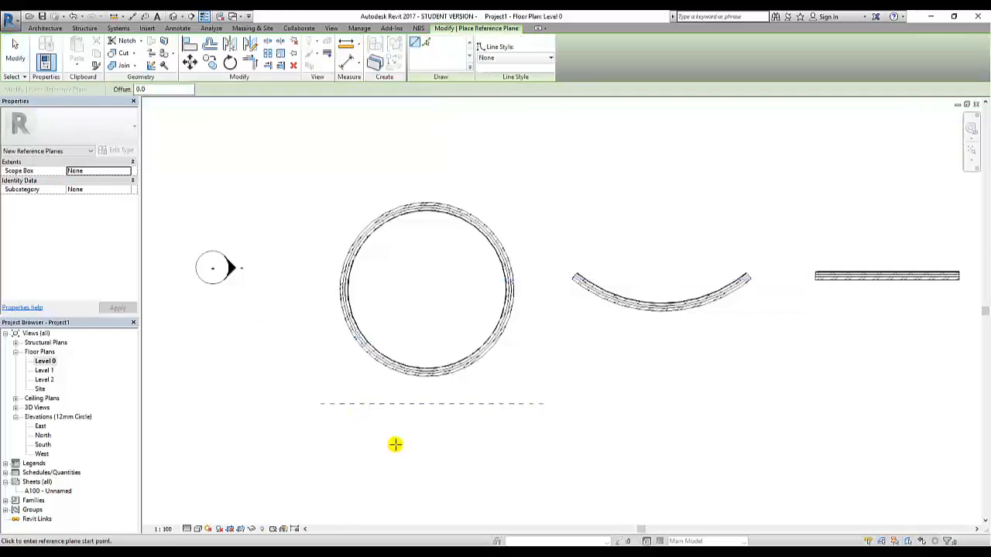
click(15, 50)
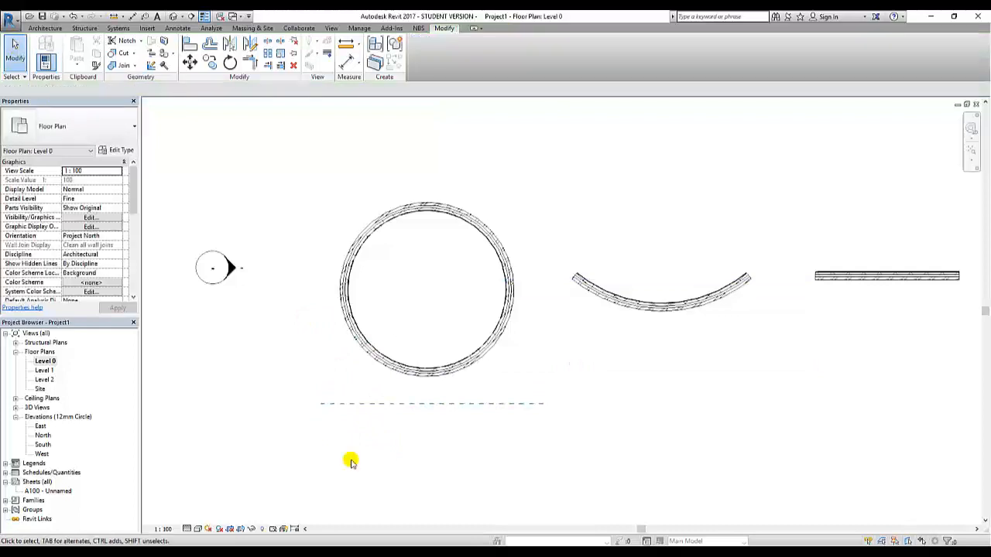
click(358, 403)
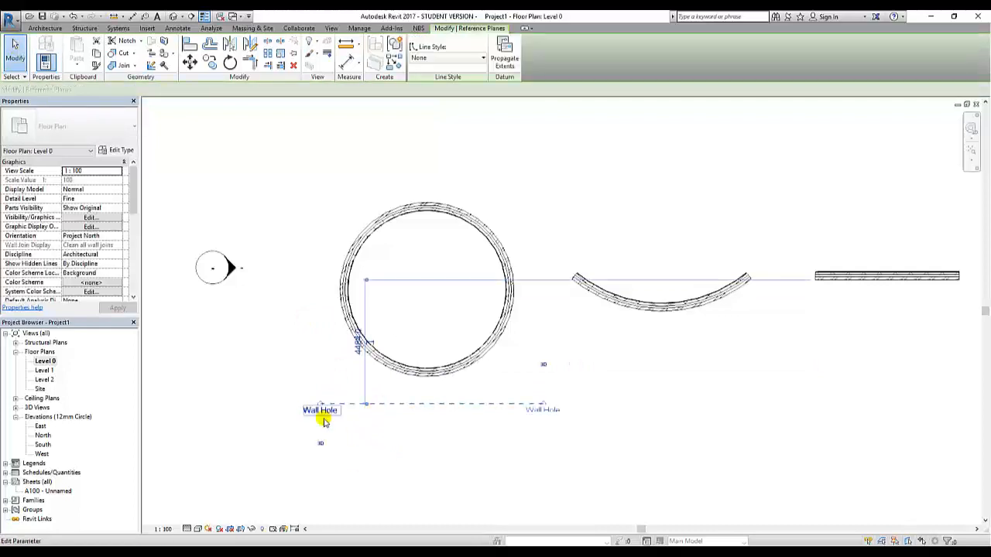
click(465, 436)
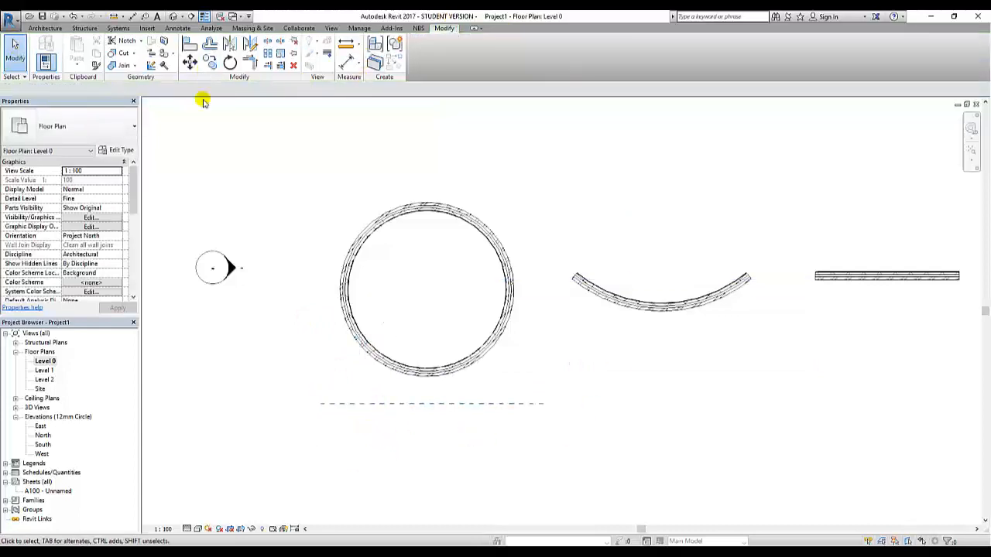
Step: In the 3D view, set the work plane by name to Reference Plane : Wall Hole
click(174, 17)
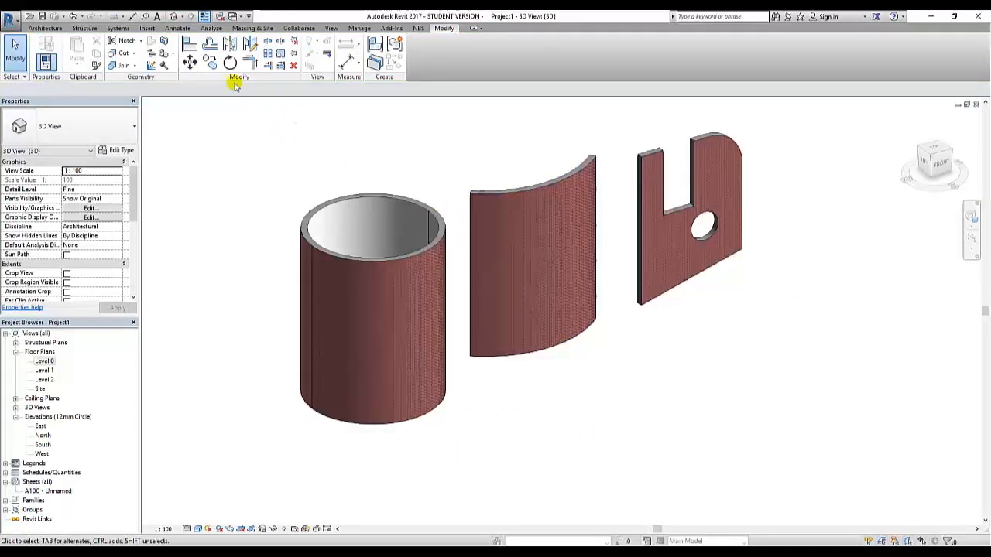
click(45, 28)
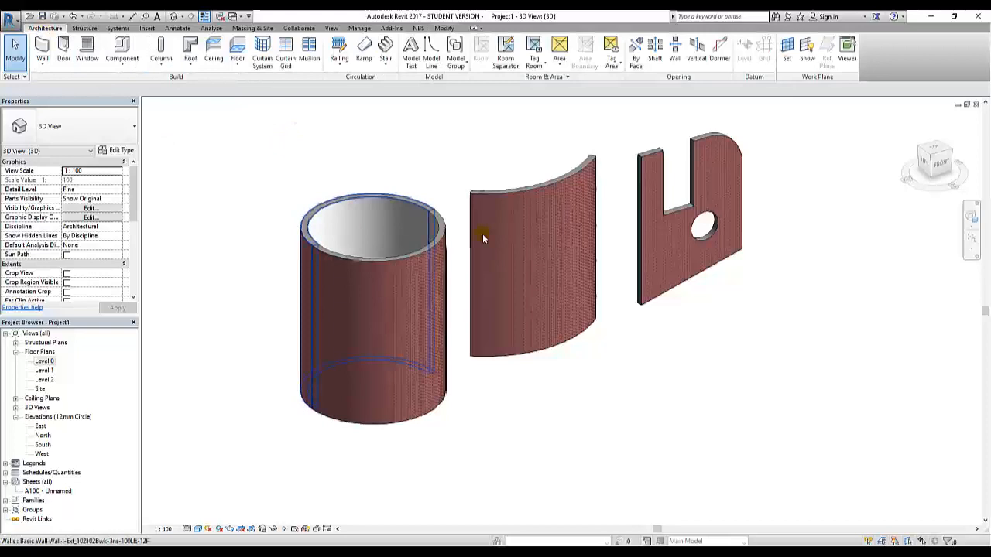
click(290, 251)
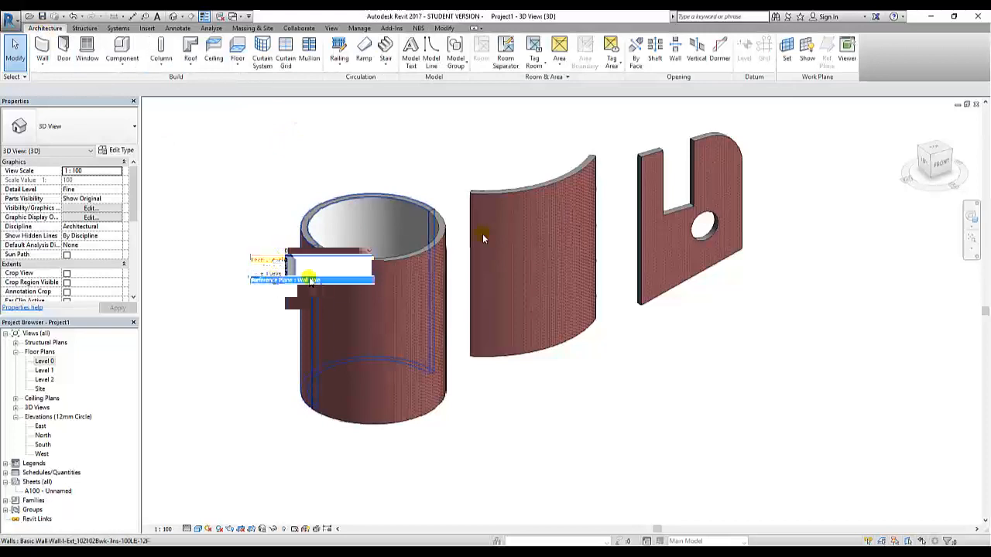
click(306, 280)
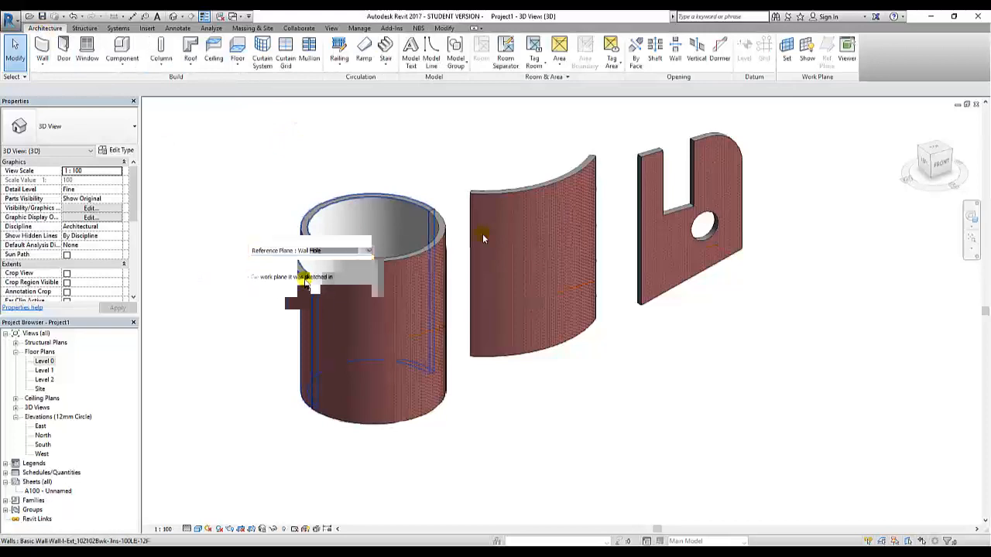
click(287, 316)
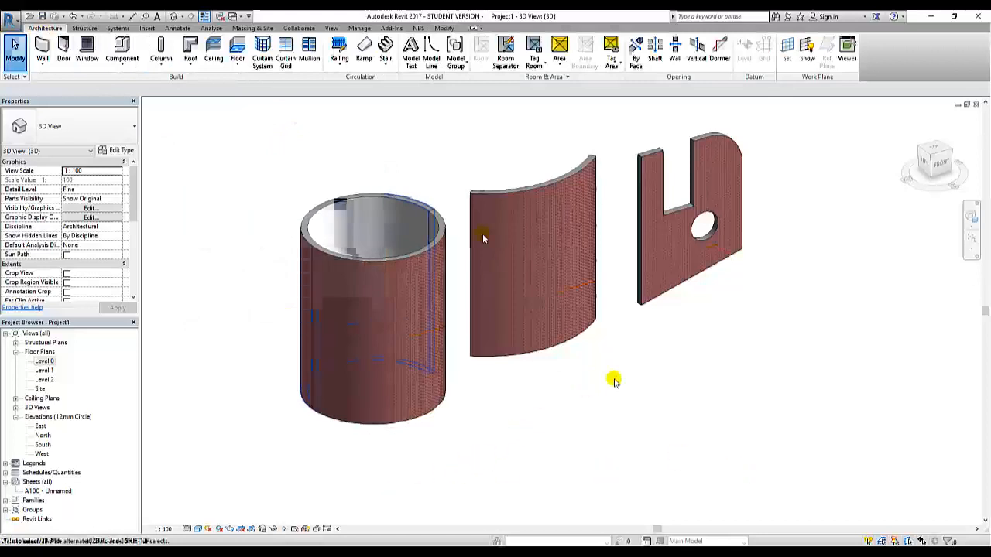
Step: Draw five model-line circles on the Wall Hole plane: a large one by the circular wall and four smaller ones around the walls
click(434, 52)
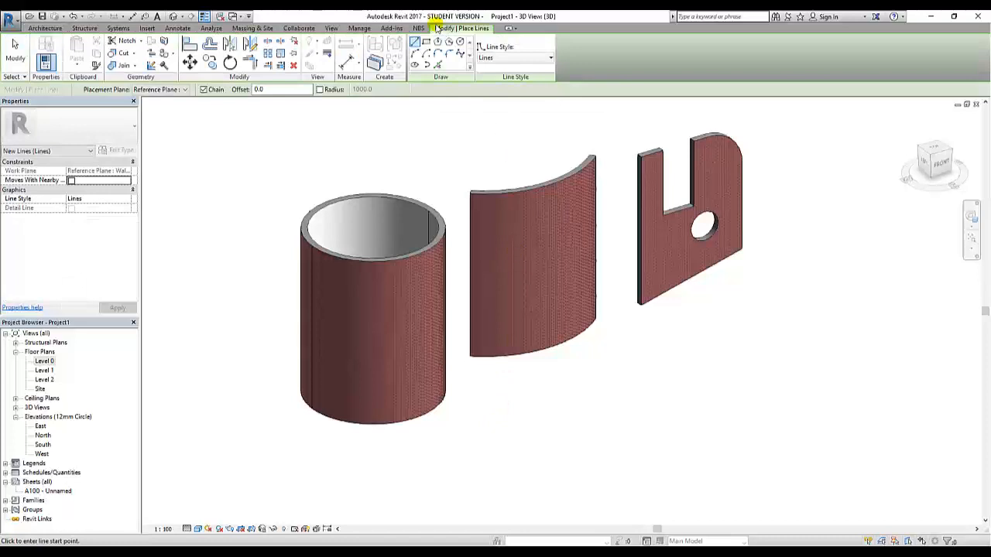
click(459, 40)
click(415, 330)
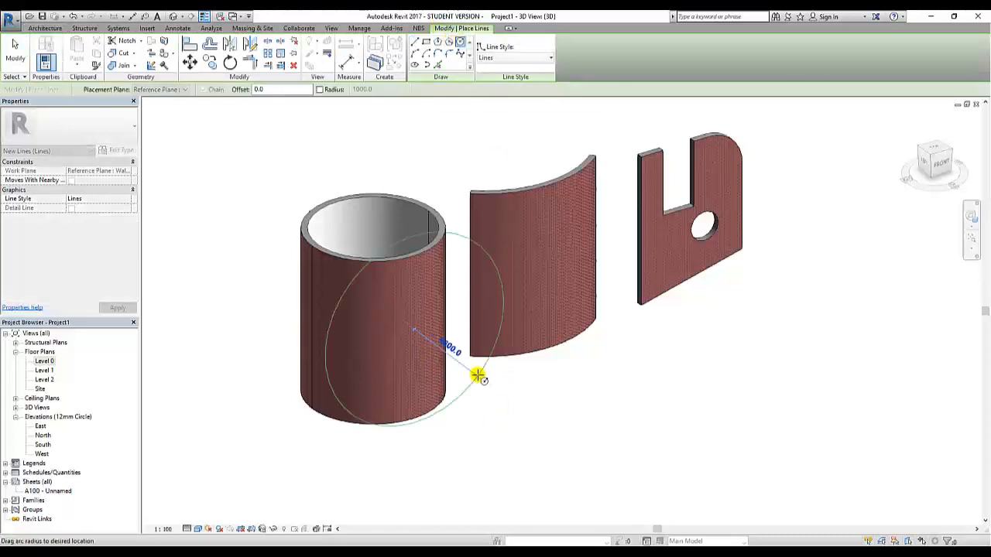
click(481, 380)
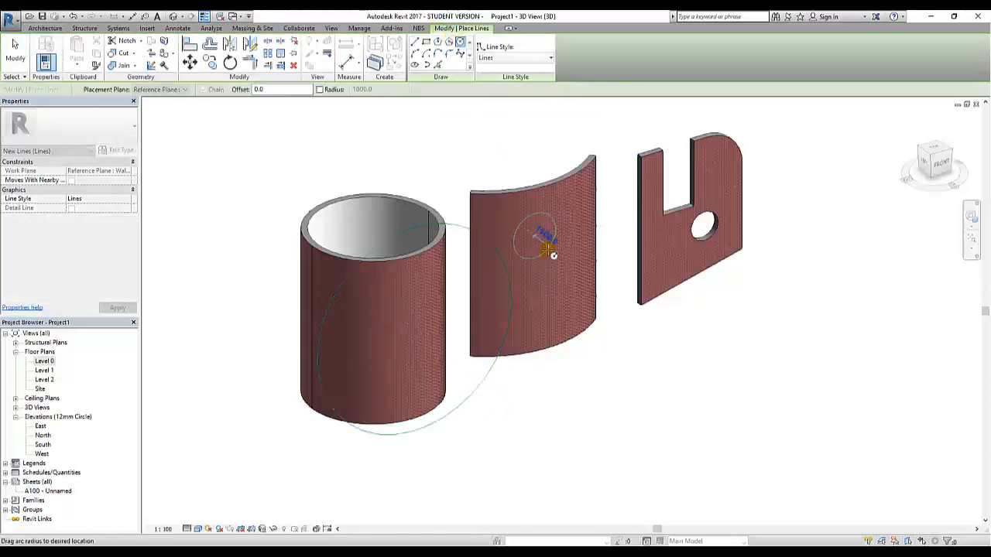
click(456, 148)
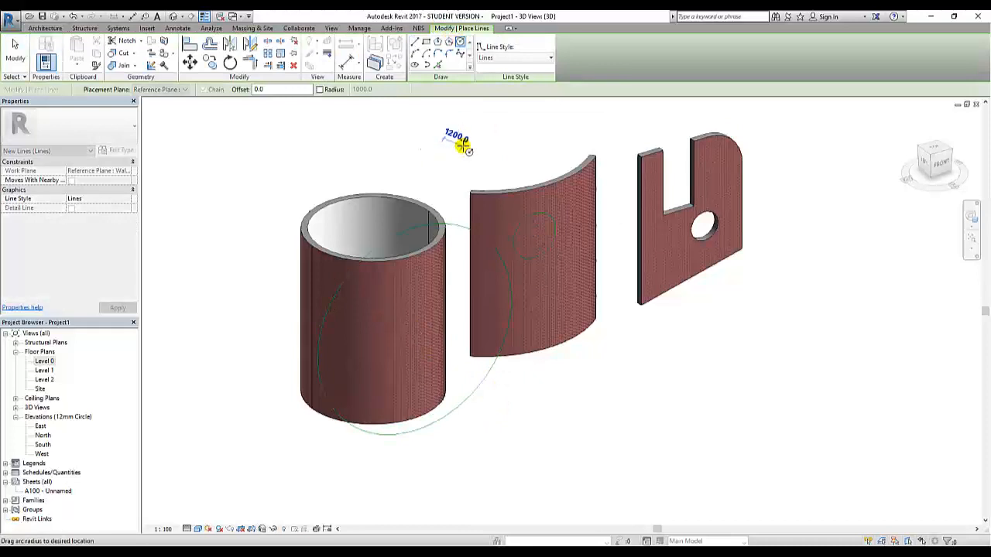
click(725, 434)
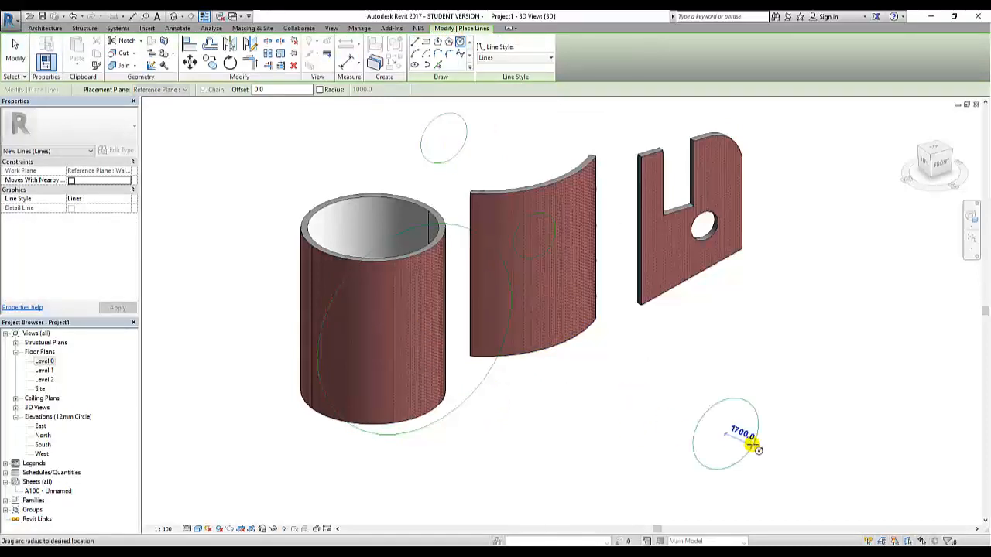
click(752, 445)
click(811, 148)
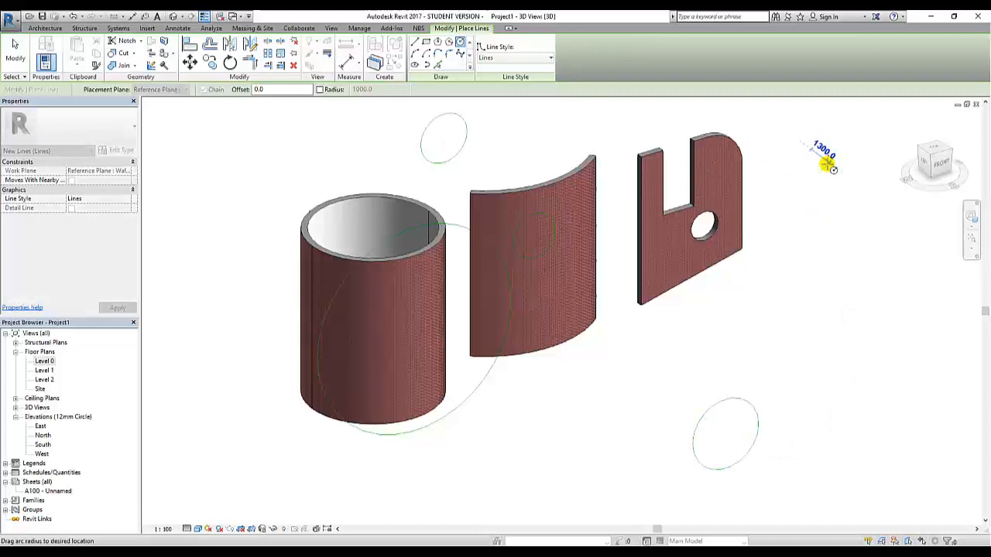
click(835, 145)
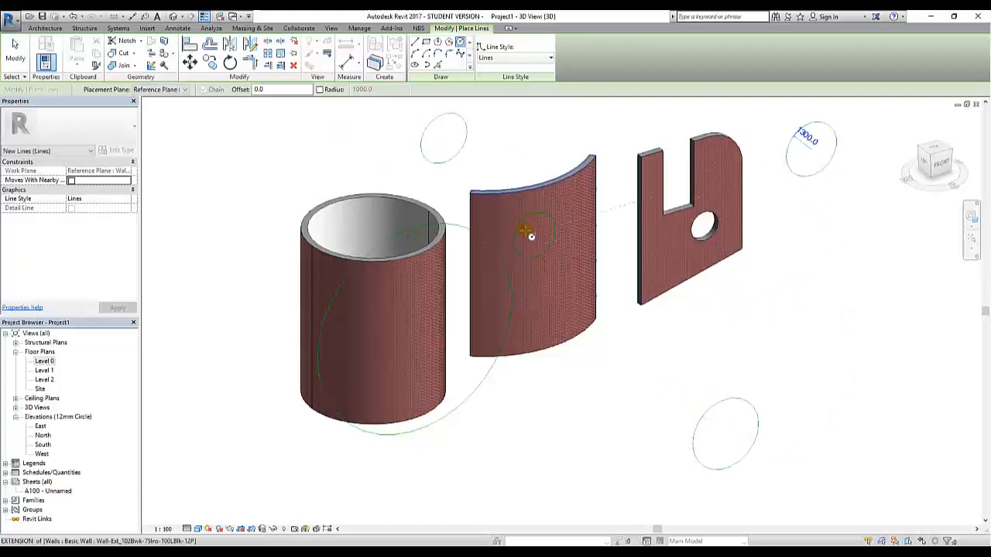
click(16, 51)
Step: View the model from its left side and delete all five model-line circles standing in front of the walls
mouse_move(627, 467)
middle_down()
mouse_move(655, 429)
mouse_move(623, 464)
middle_up()
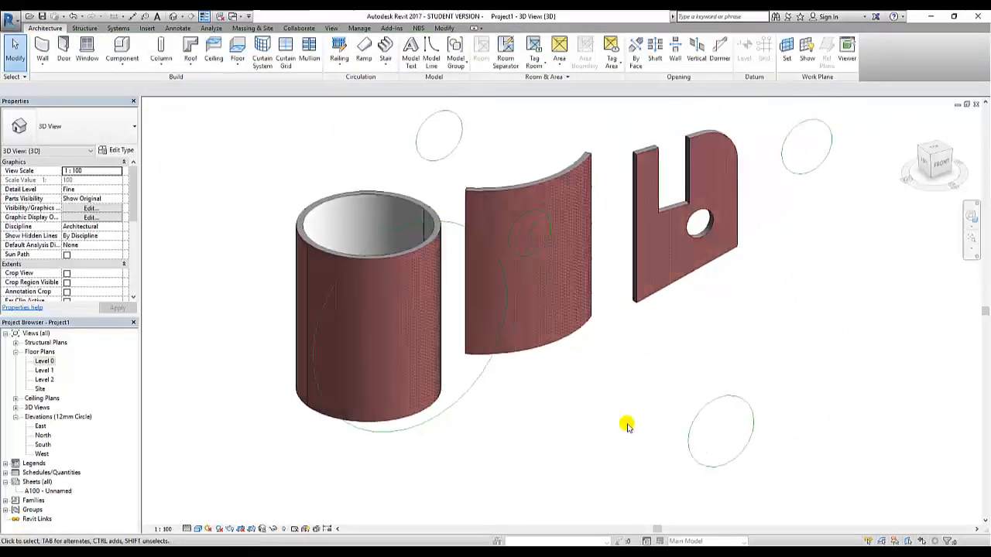
shift+middle_drag(627, 418, 727, 335)
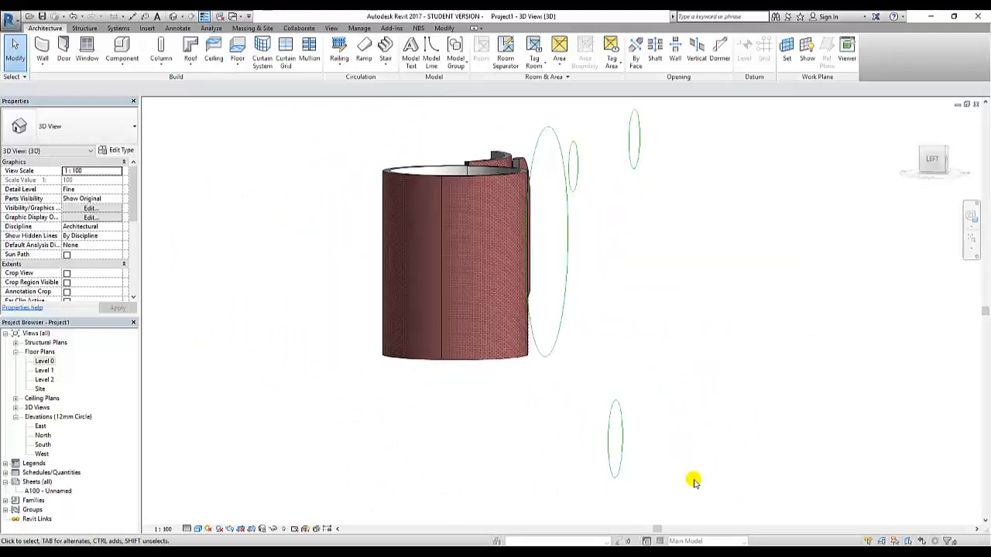
drag(720, 491, 563, 130)
key(Delete)
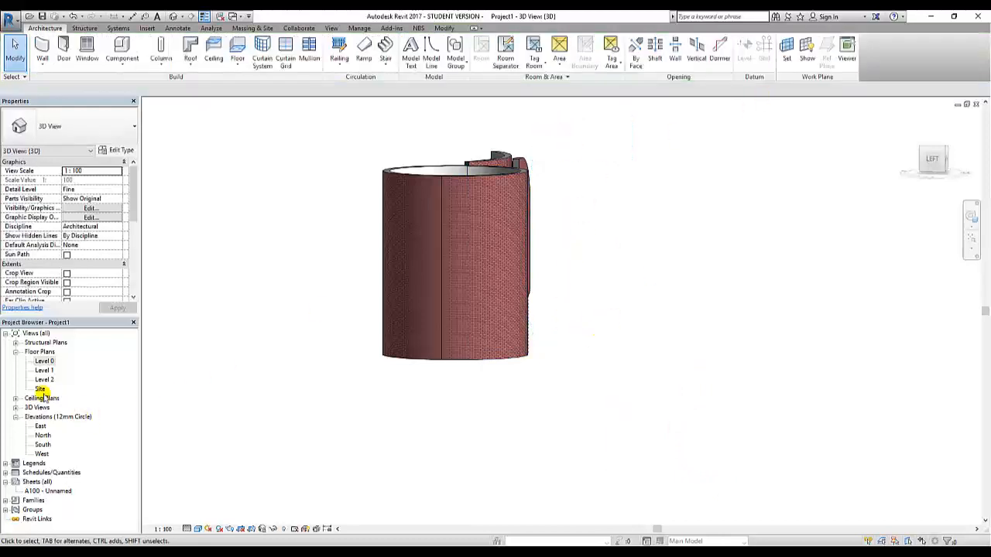
Step: Open the South elevation and delete the remaining model-line circle above the walls
double_click(43, 445)
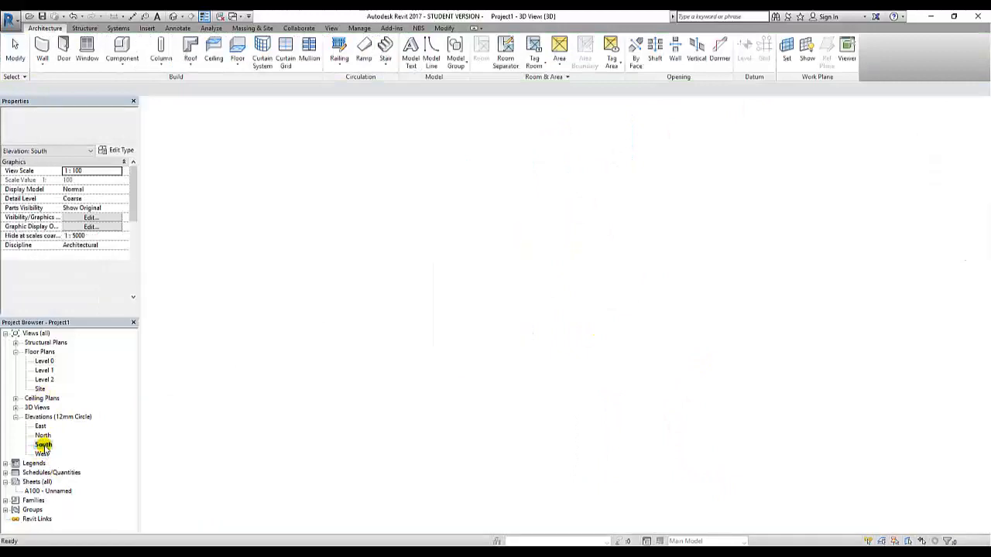
mouse_move(292, 411)
middle_down()
mouse_move(363, 419)
mouse_move(400, 464)
middle_up()
click(406, 148)
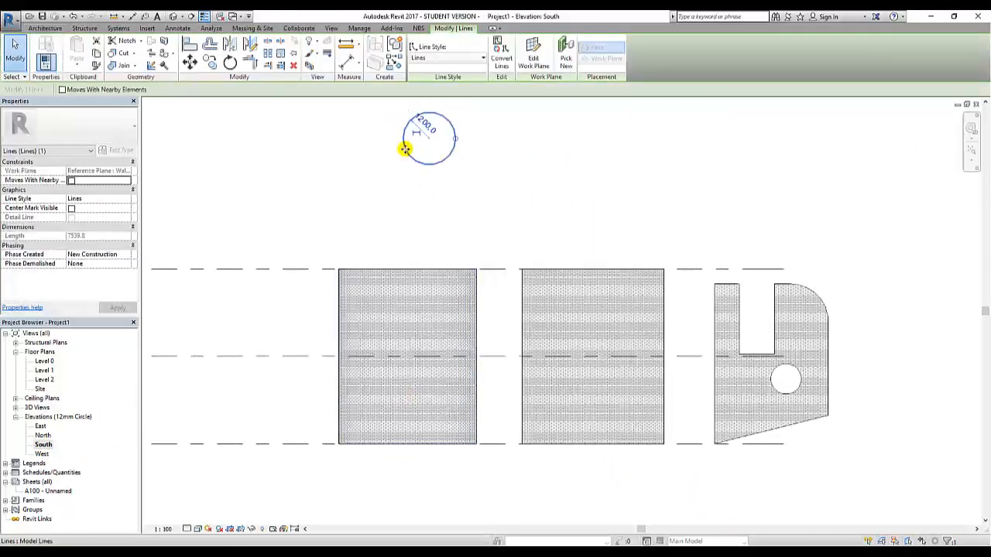
key(Delete)
scroll(405, 148, down, 3)
scroll(407, 159, up, 1)
scroll(456, 186, up, 3)
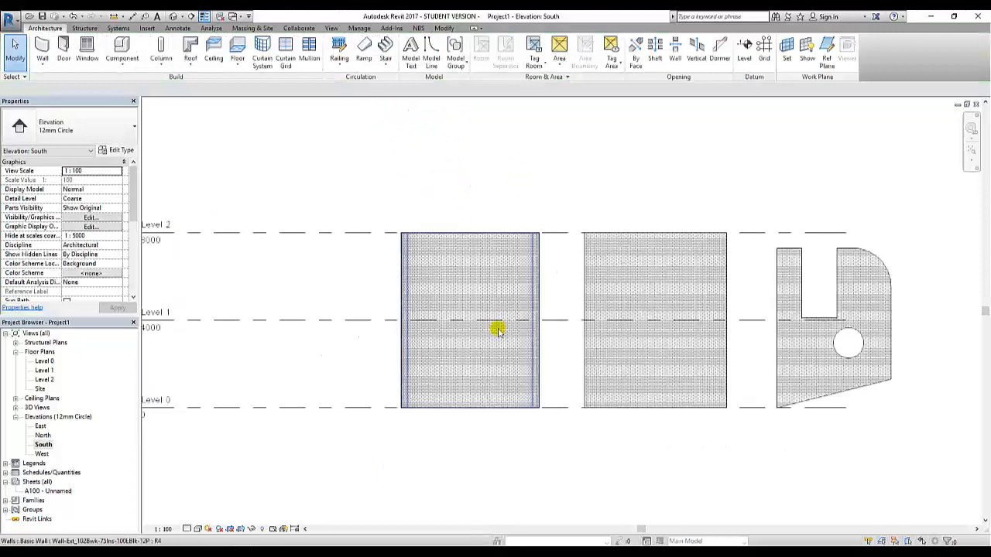
Step: Start an in-place model component in the Generic Models category and name it "Wall Hole"
click(122, 65)
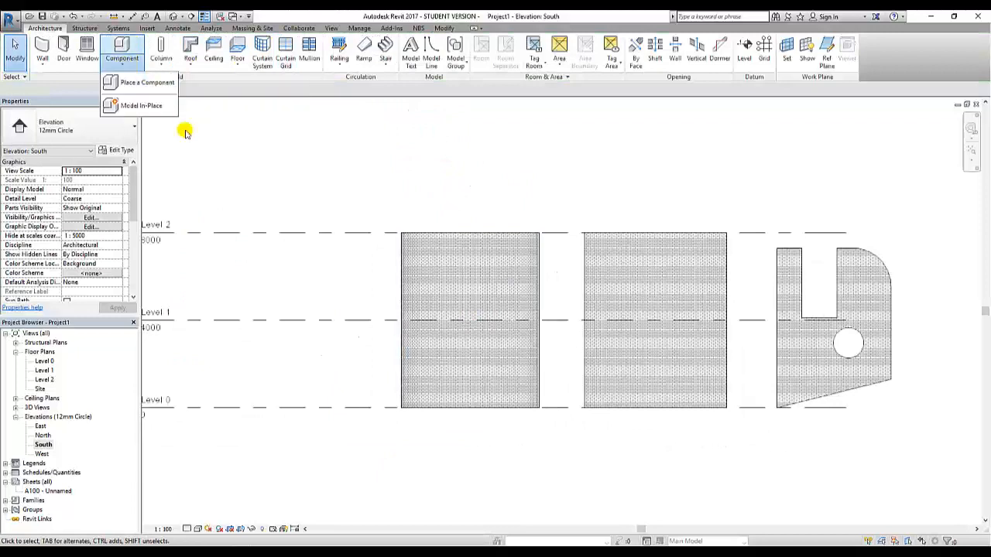
click(136, 106)
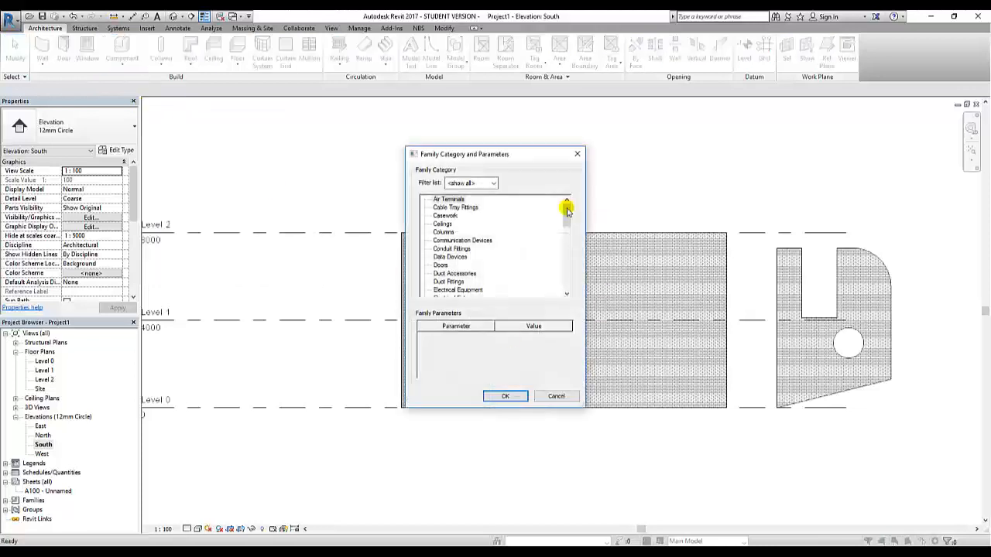
drag(567, 210, 568, 238)
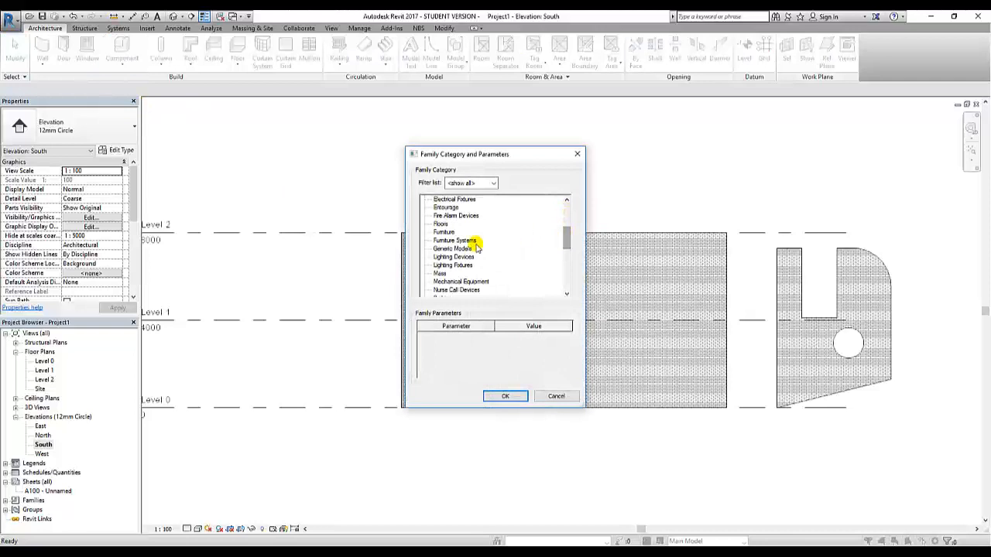
click(471, 248)
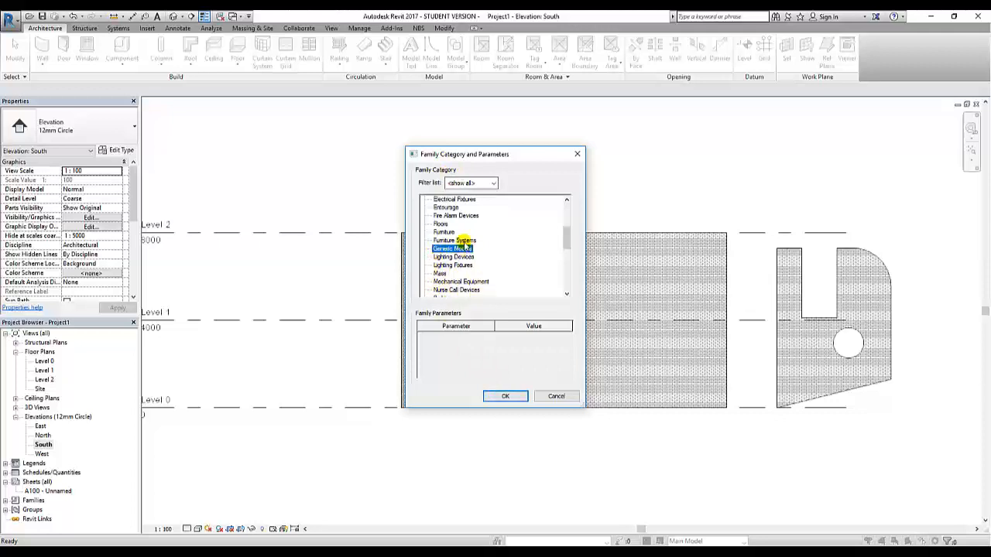
click(504, 397)
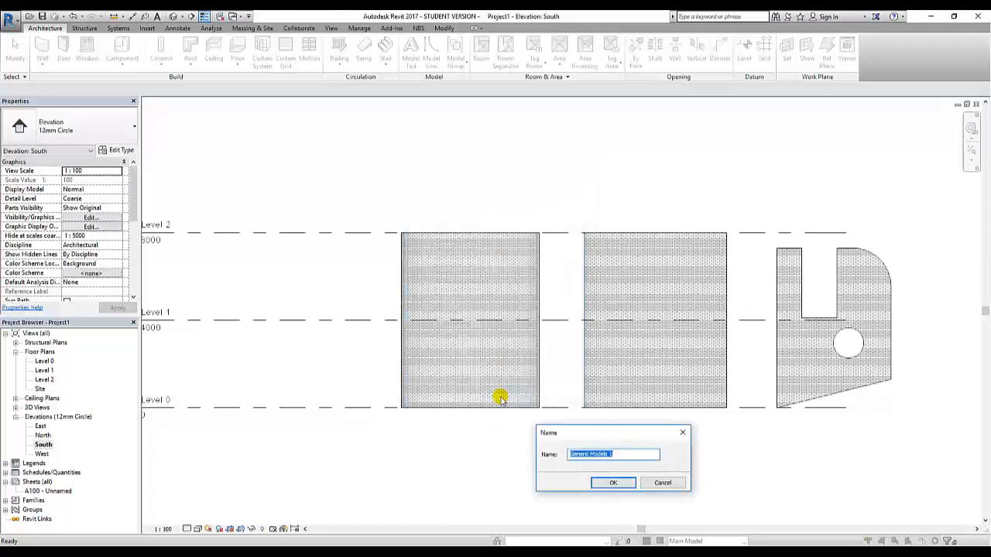
text(Wall Hole)
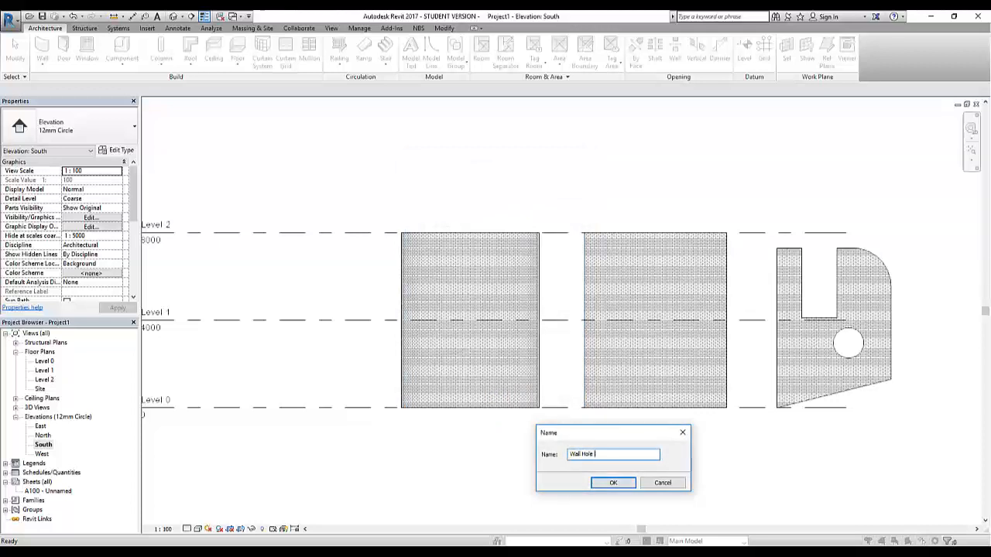
click(614, 482)
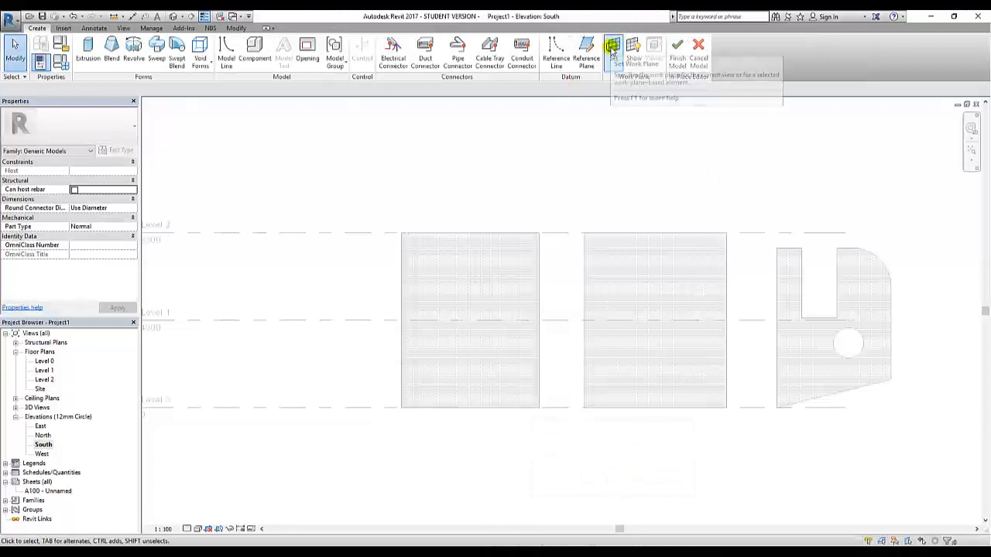
Step: Set the in-place model's work plane by name to Reference Plane : Wall Hole, then briefly show it to check
click(611, 48)
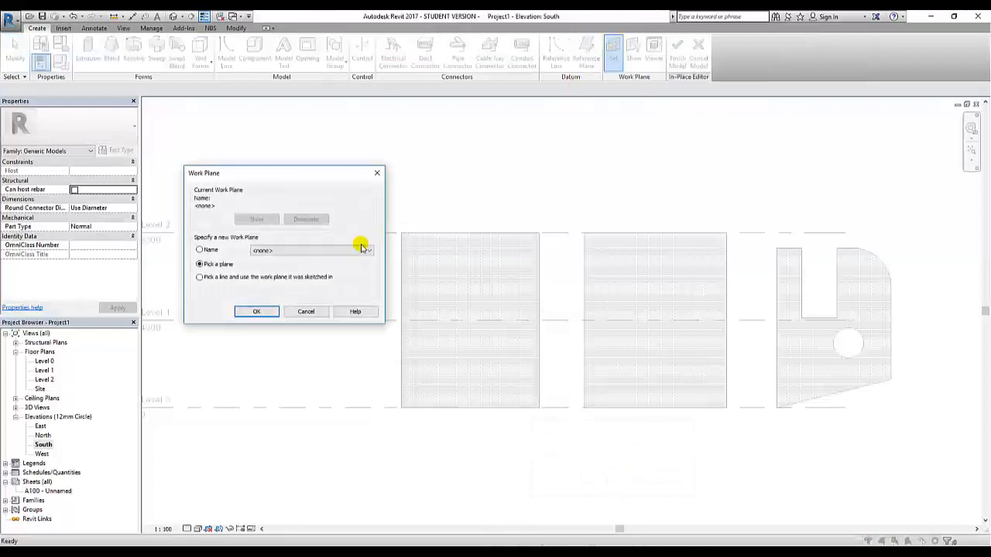
click(201, 250)
click(258, 250)
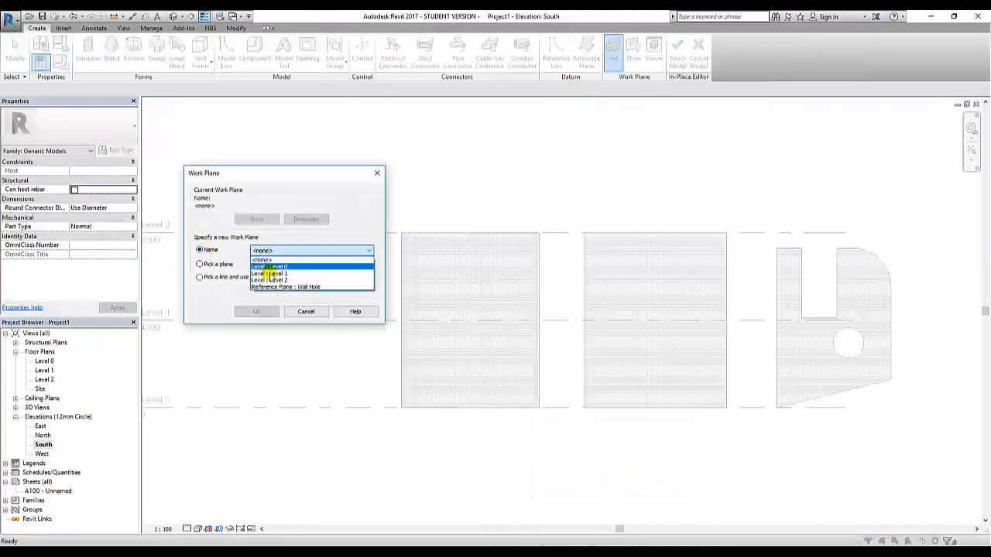
click(267, 283)
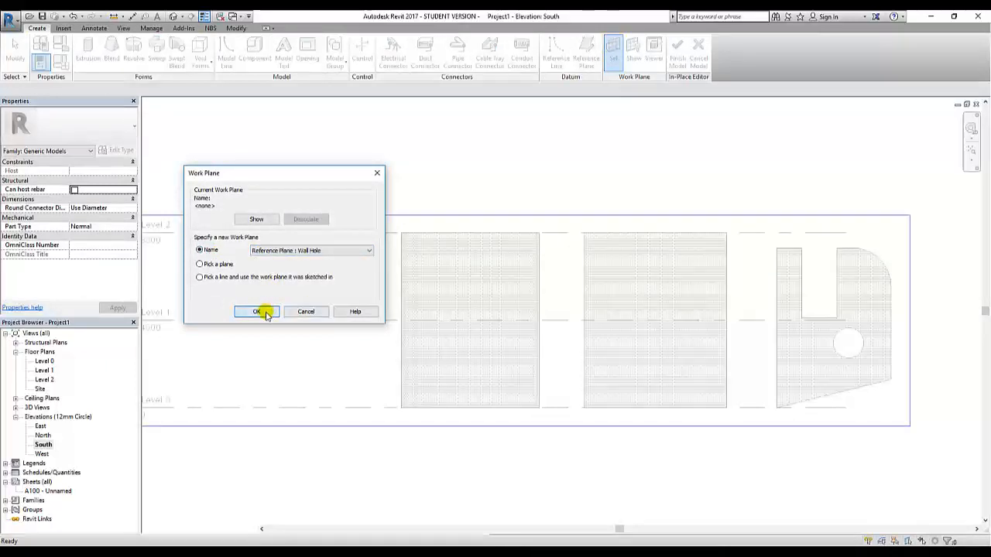
click(257, 312)
click(633, 50)
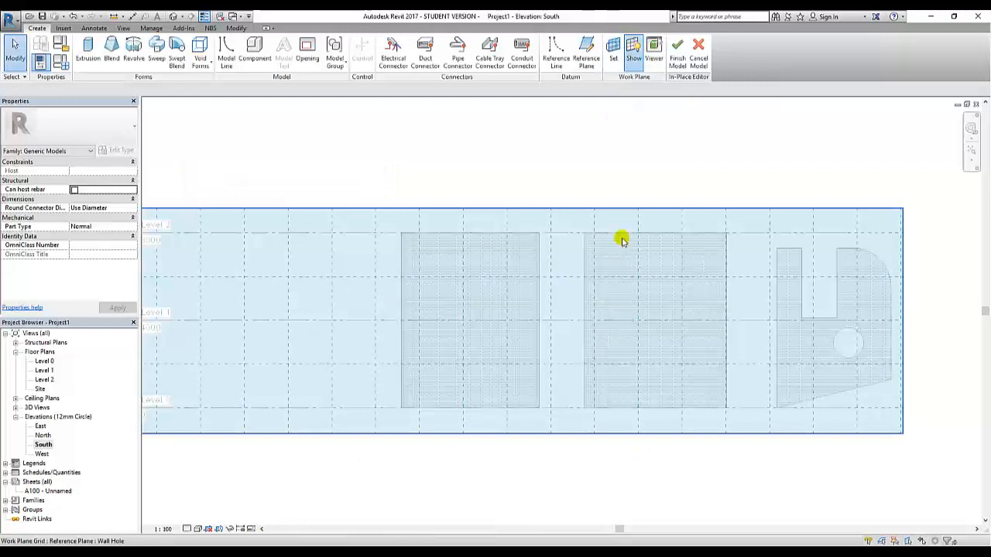
click(633, 48)
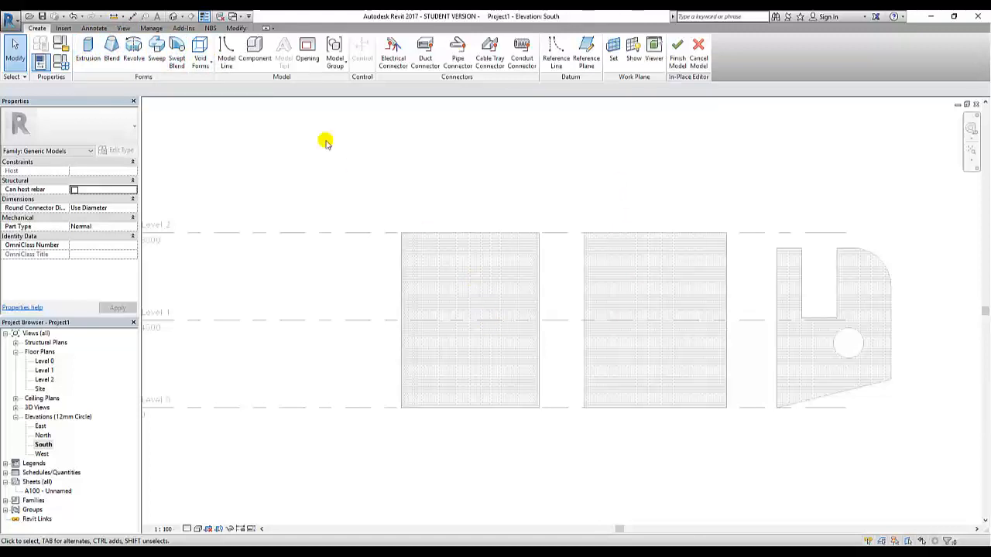
Step: Start a solid extrusion and sketch a circle of about 1925 mm radius over the middle wall
click(208, 63)
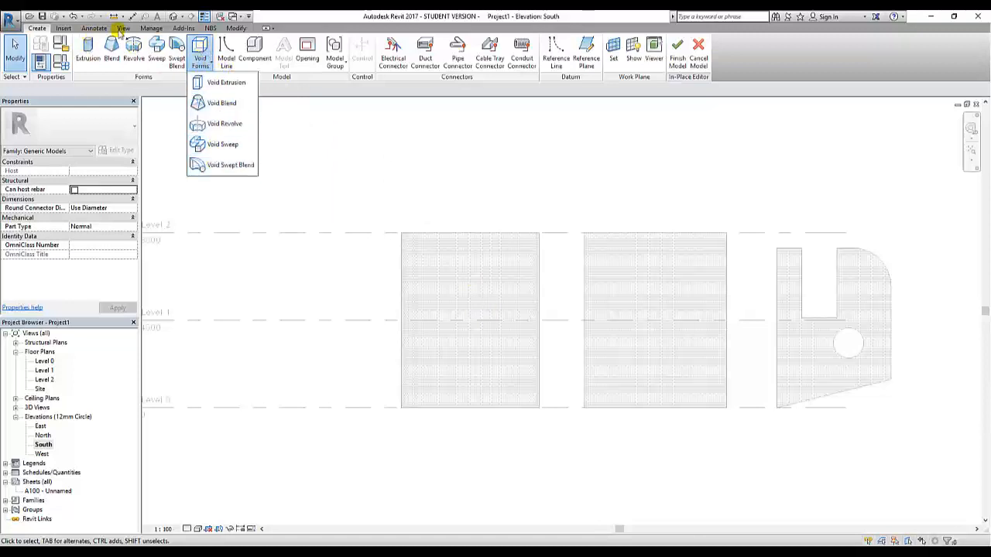
click(88, 48)
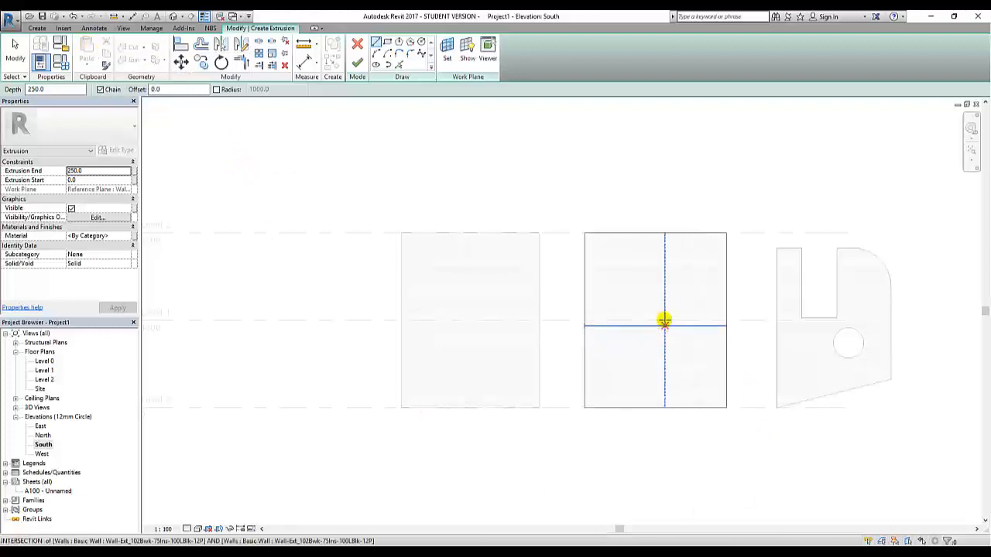
click(421, 41)
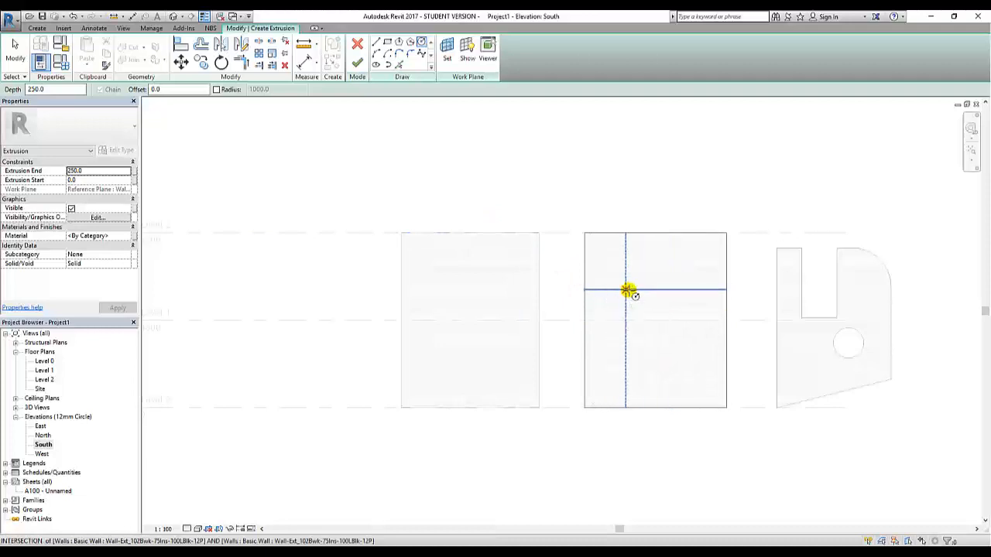
click(656, 319)
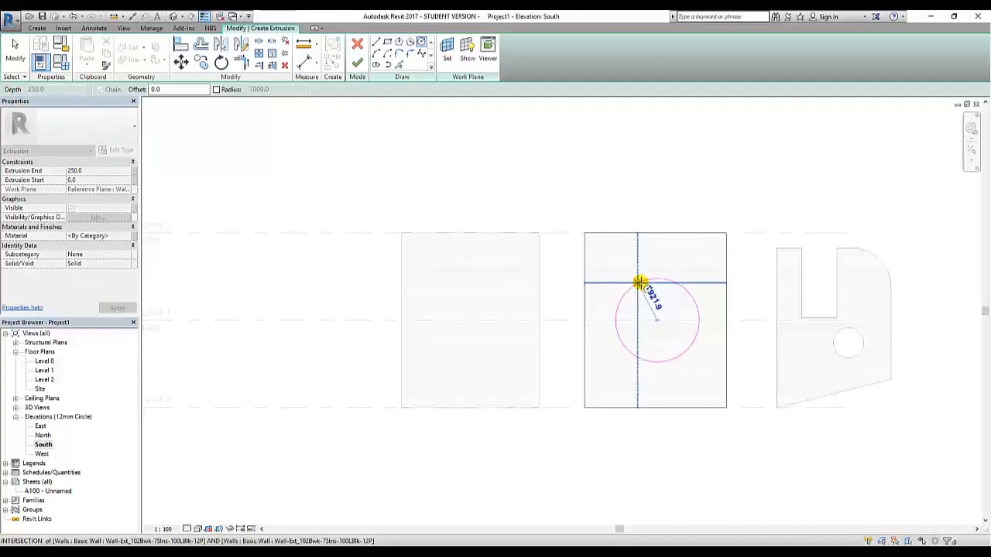
click(655, 278)
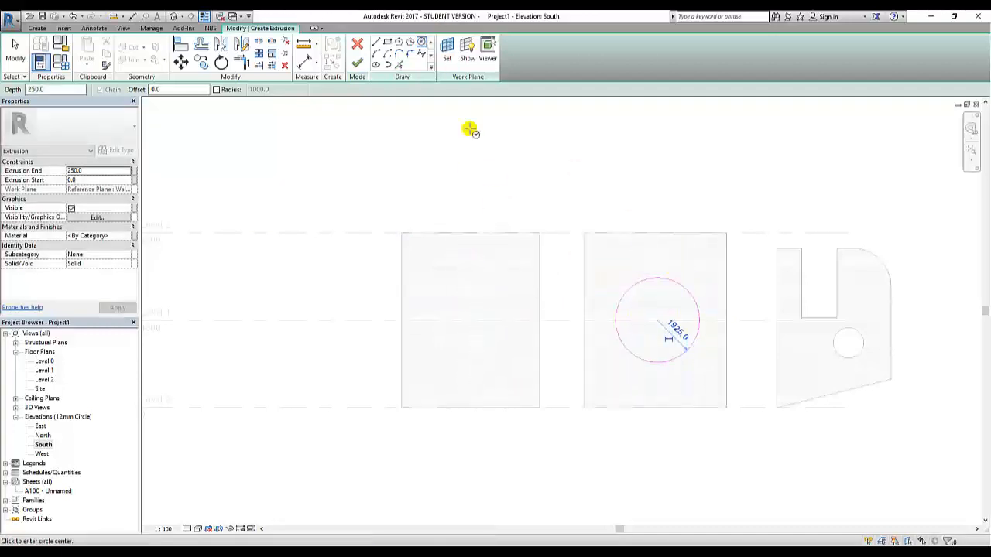
Step: Sketch a rectangle about 3612 by 3600 mm over the circular wall in the same extrusion profile
click(385, 43)
click(441, 287)
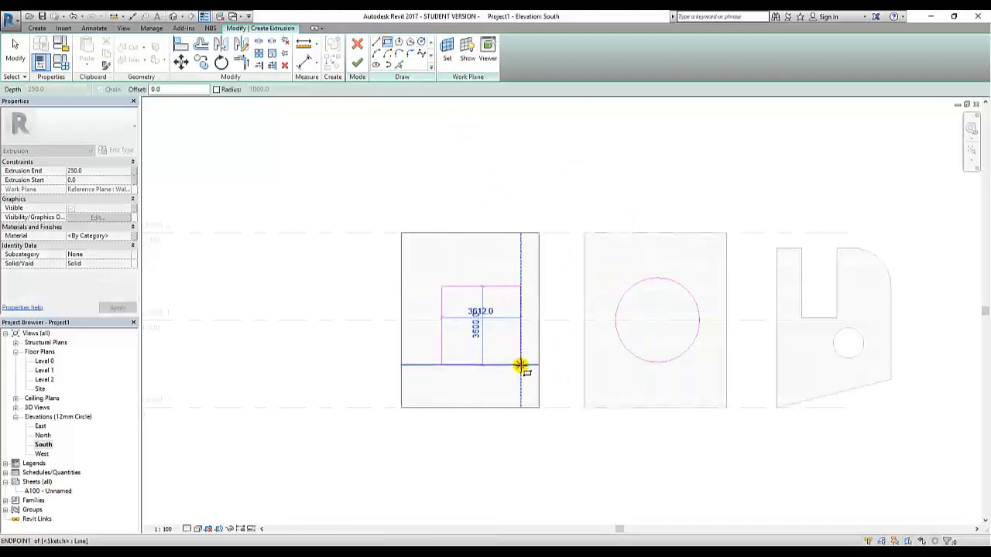
click(520, 365)
click(19, 45)
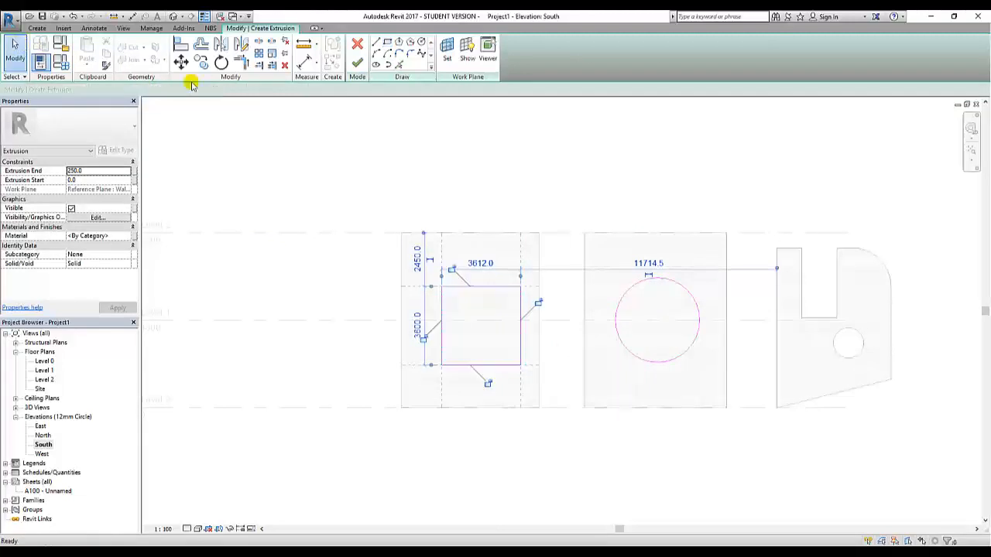
Step: Round the rectangle's two upper corners with fillet arcs of about 900 mm on the left and 1600 mm on the right
click(409, 53)
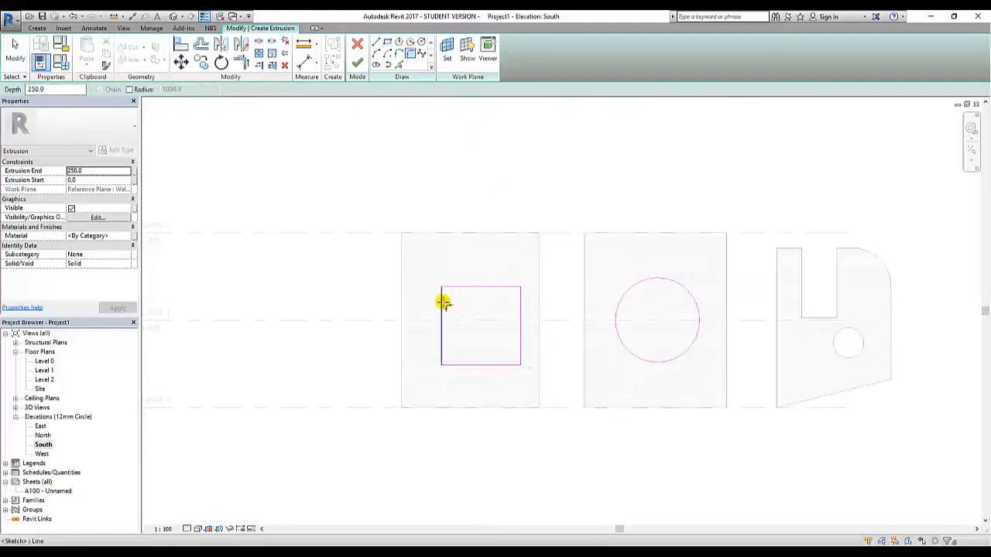
click(460, 288)
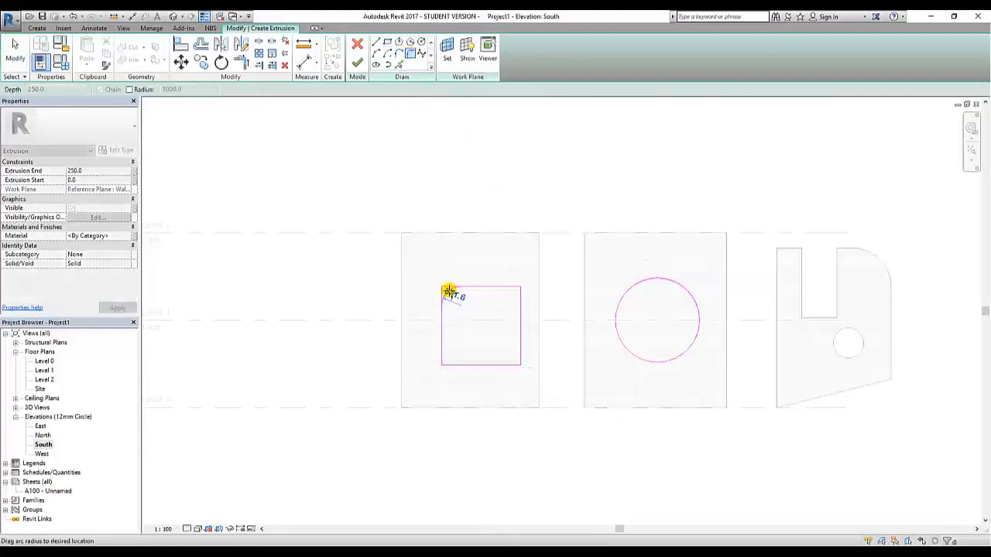
click(449, 293)
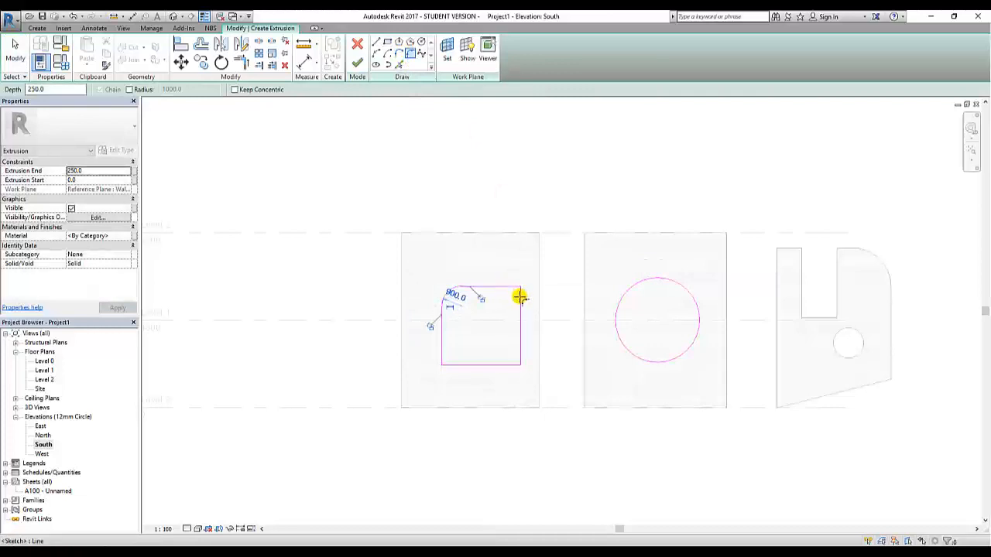
click(520, 297)
click(513, 298)
Step: Round the rectangle's lower-right corner with a fillet arc of about 2000 mm radius and delete the leftover vertical line there
click(521, 354)
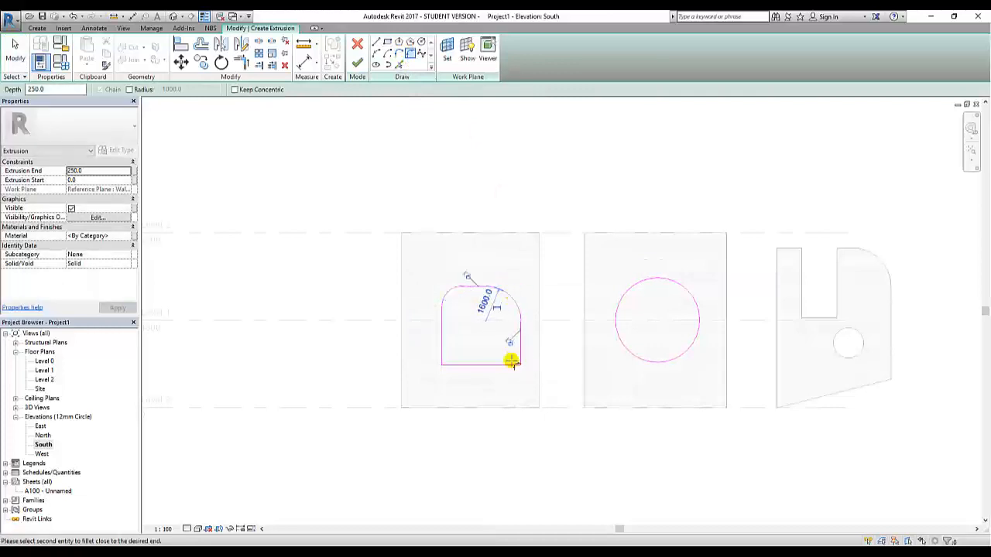
click(507, 362)
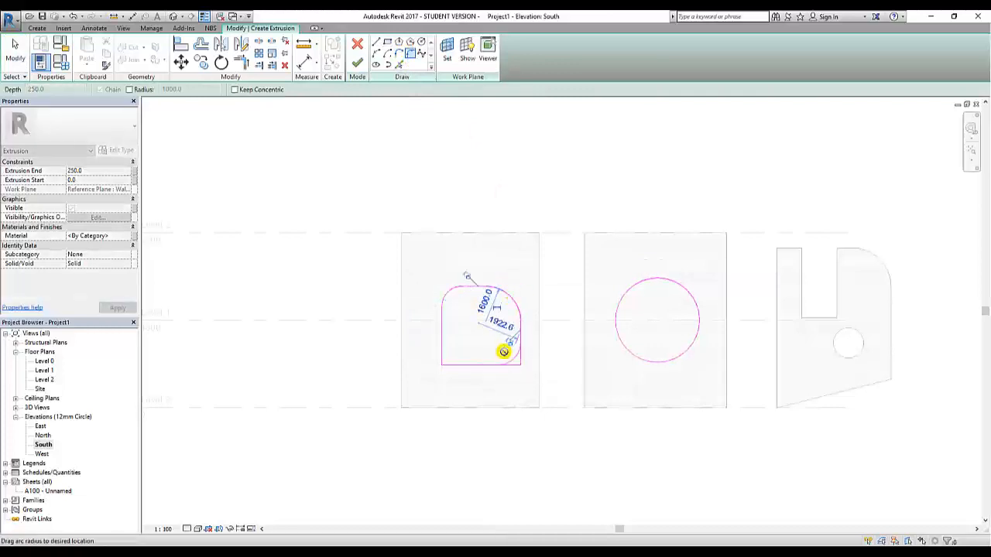
click(458, 364)
click(444, 347)
click(449, 343)
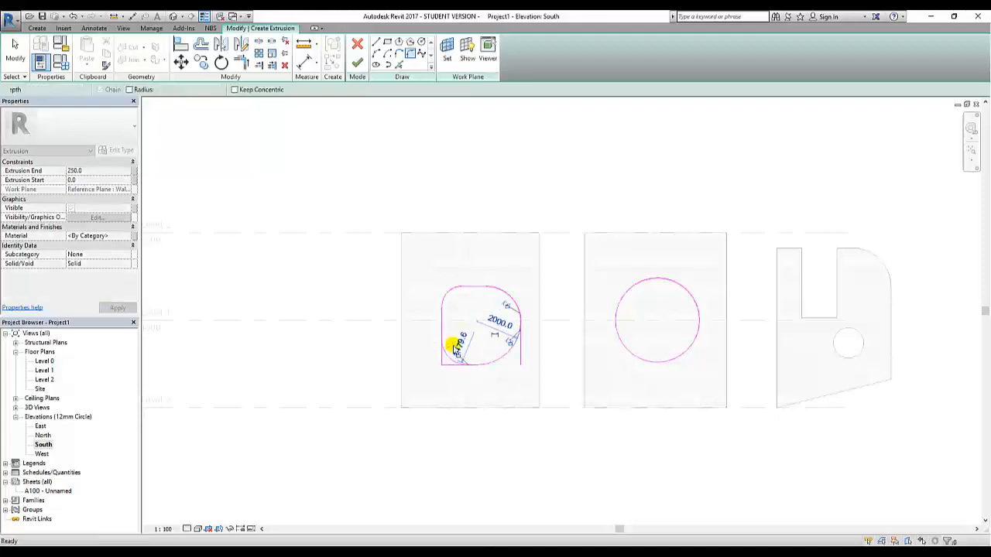
key(Escape)
click(519, 356)
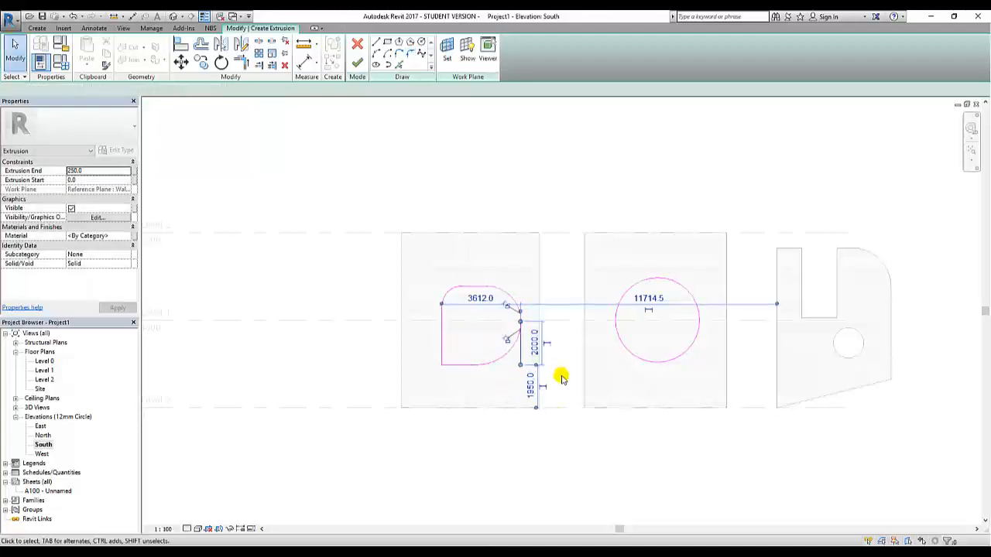
key(Delete)
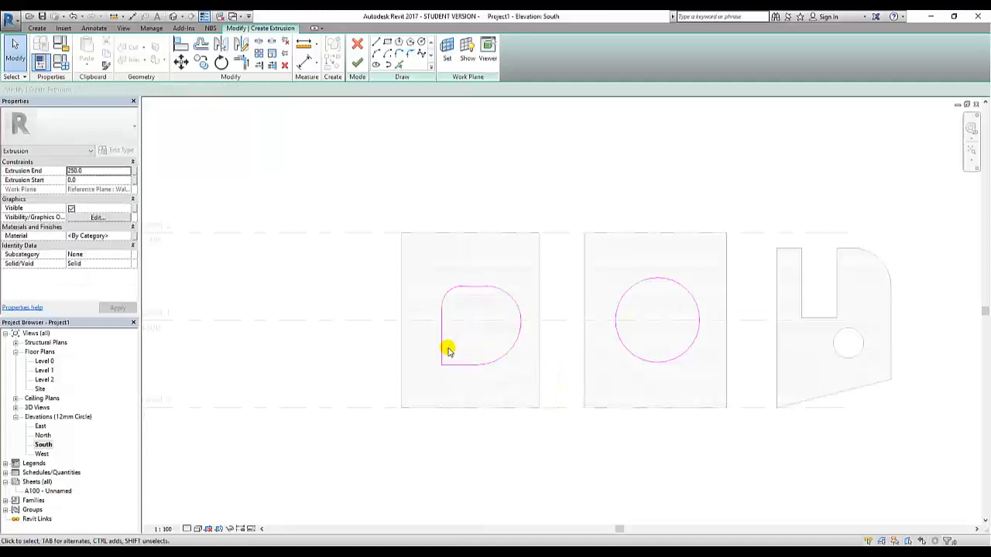
Step: Round the profile's lower-left corner with a fillet arc and finish the in-place extrusion
click(400, 53)
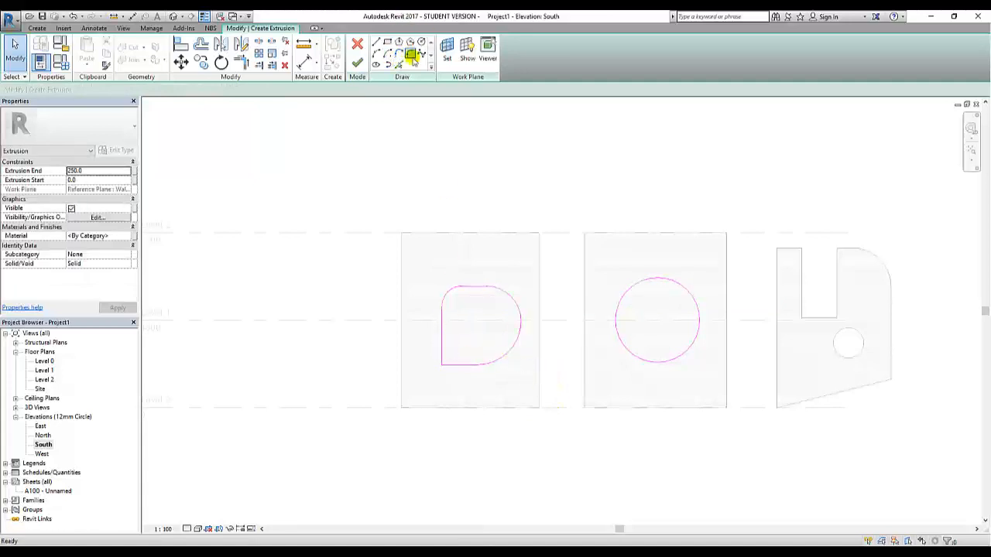
click(452, 363)
click(452, 352)
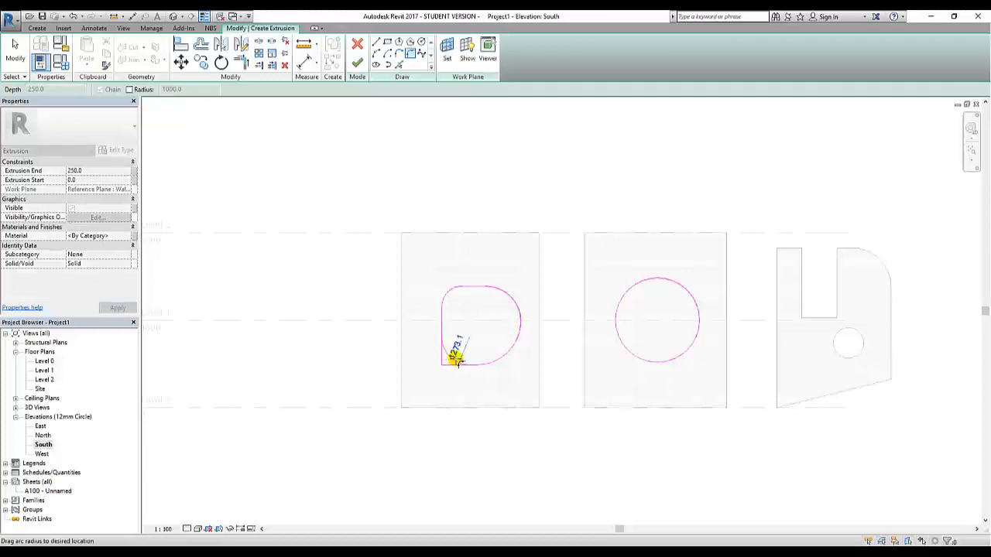
click(14, 53)
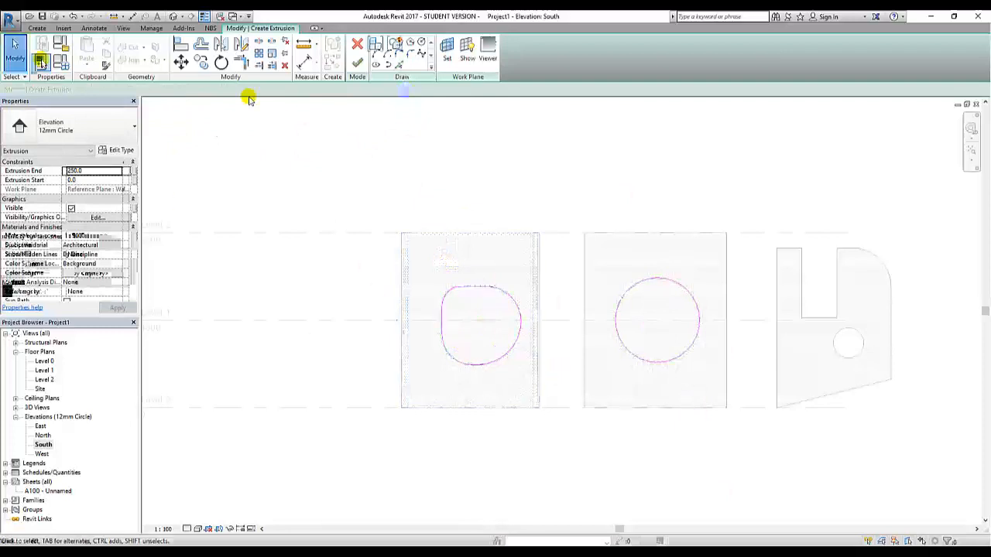
Step: In the 3D view, stretch the Wall Hole 1 generic model through both curved walls to a depth of about 12035 mm
click(172, 17)
shift+middle_drag(358, 250, 325, 349)
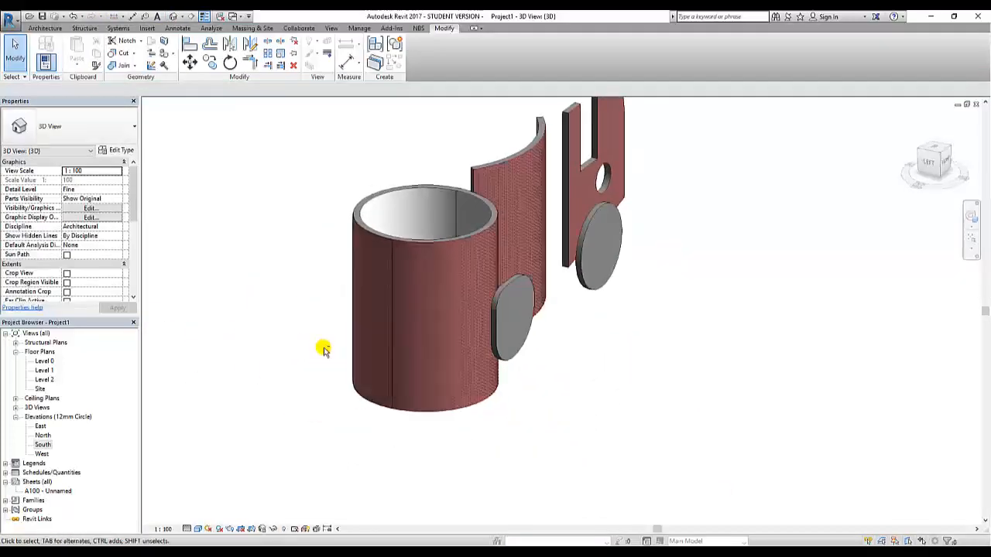
click(508, 288)
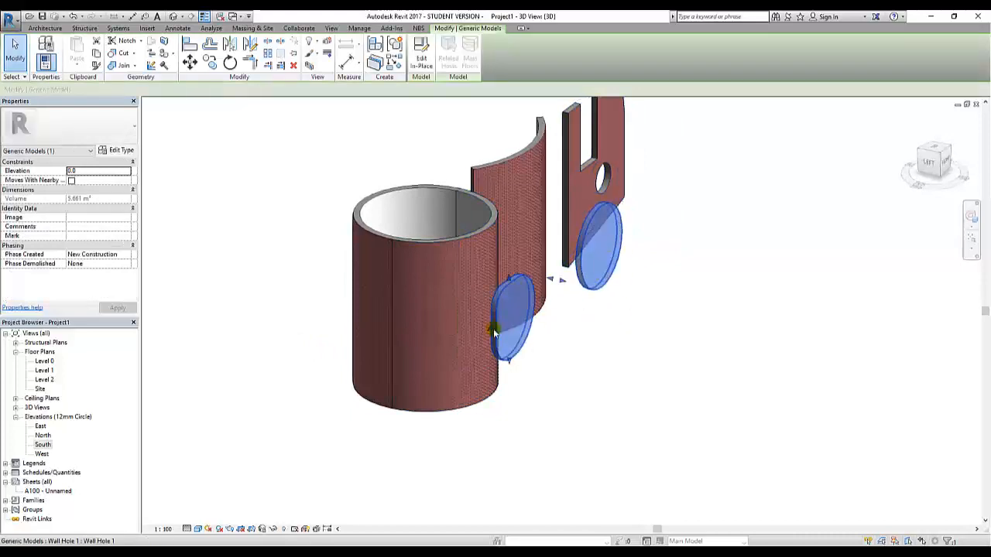
drag(552, 283, 350, 258)
mouse_move(628, 369)
shift+middle_down()
mouse_move(451, 359)
mouse_move(441, 277)
mouse_move(520, 277)
mouse_move(513, 288)
mouse_move(593, 343)
mouse_move(593, 359)
mouse_move(632, 374)
shift+middle_up()
click(632, 375)
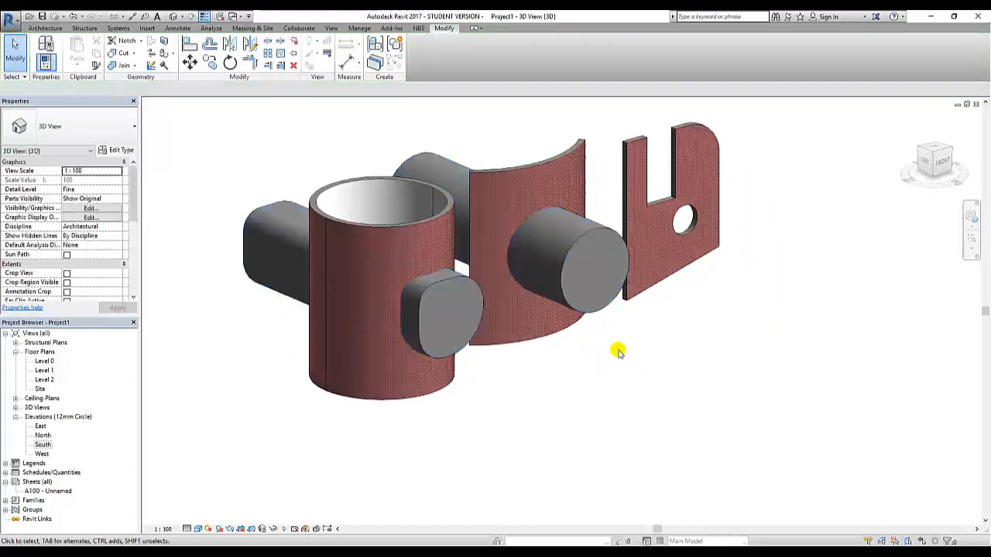
Step: Edit the Wall Hole 1 model in place and change its extrusion from Solid to Void
click(565, 261)
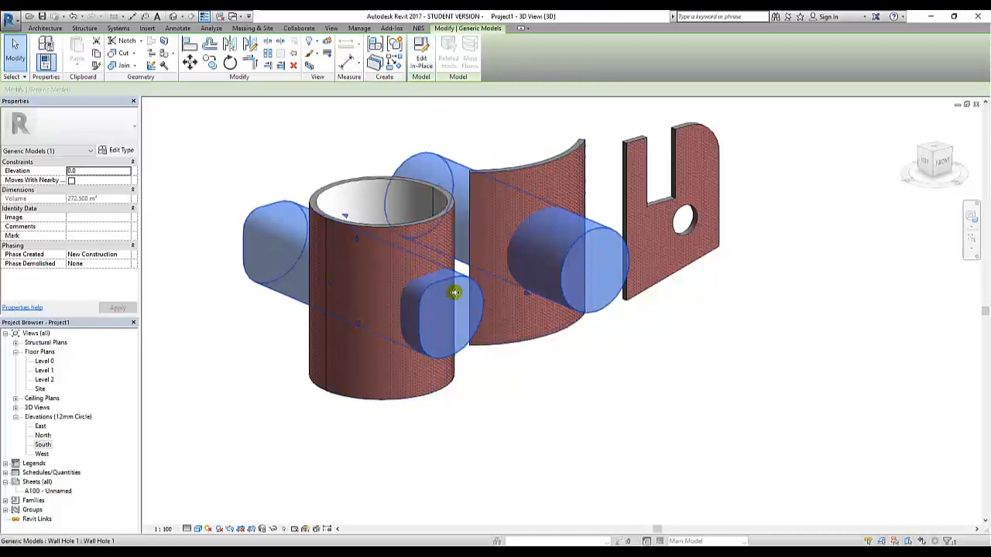
click(421, 60)
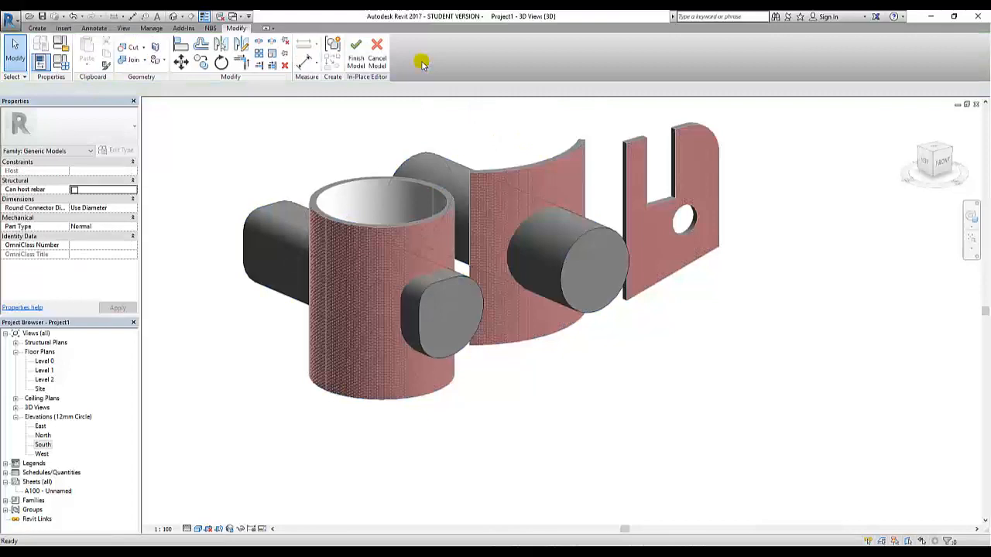
click(582, 247)
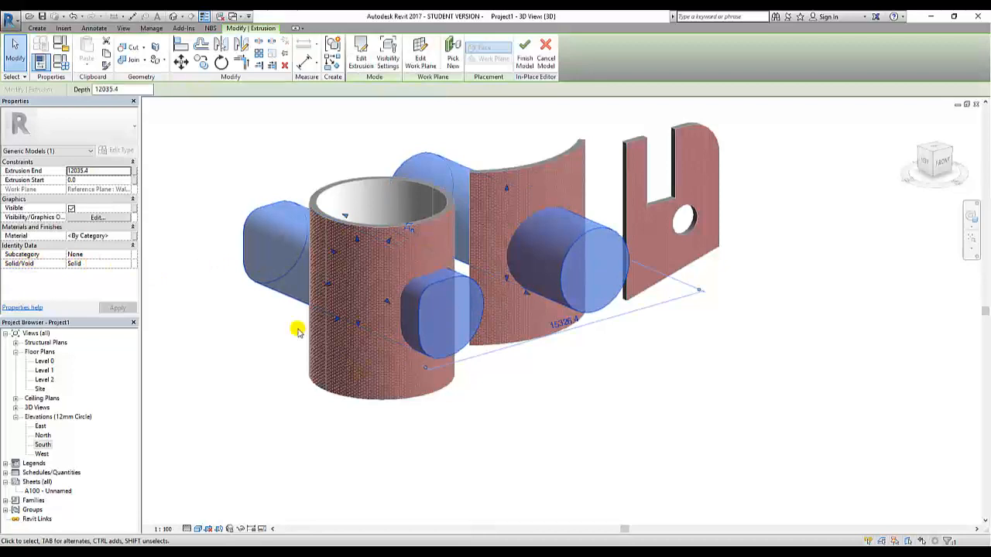
click(97, 264)
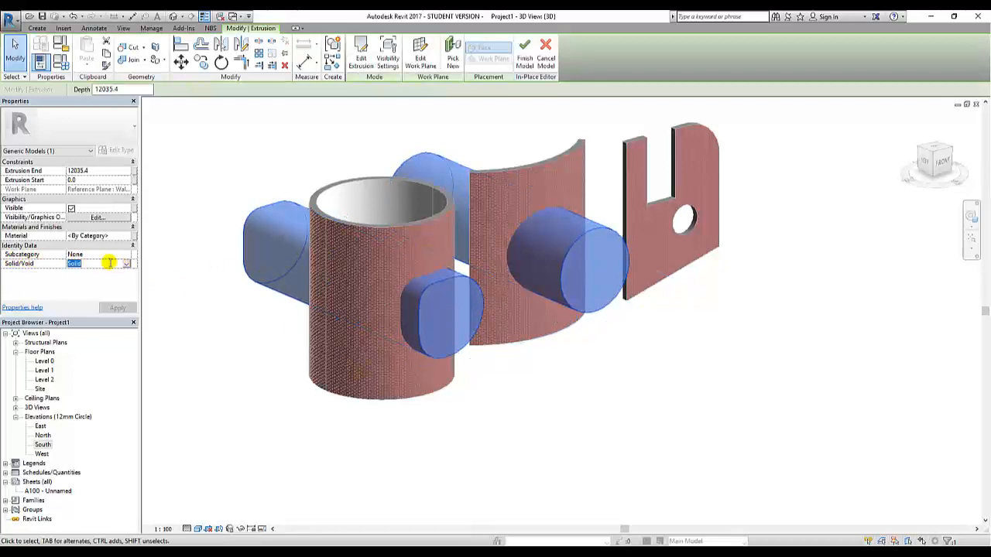
click(126, 265)
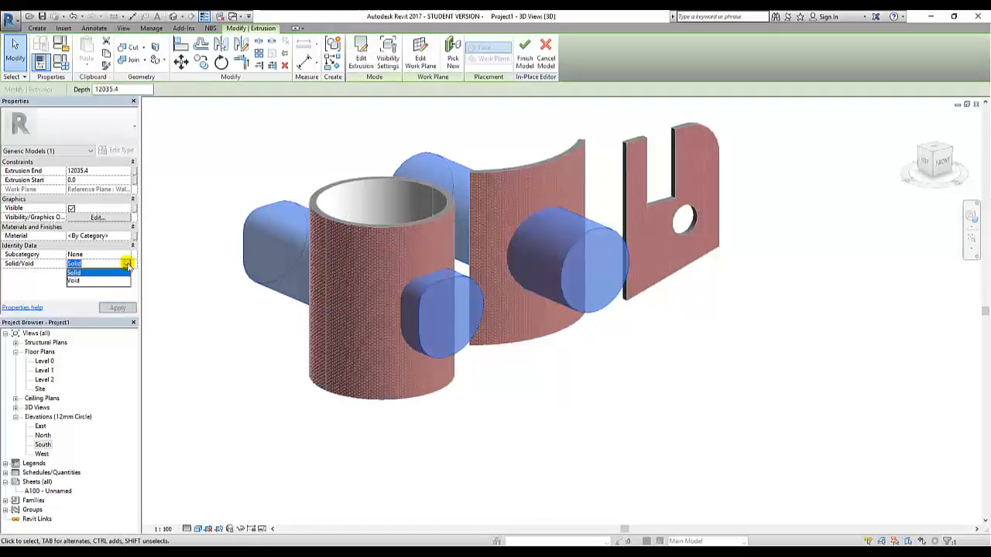
click(71, 281)
click(118, 307)
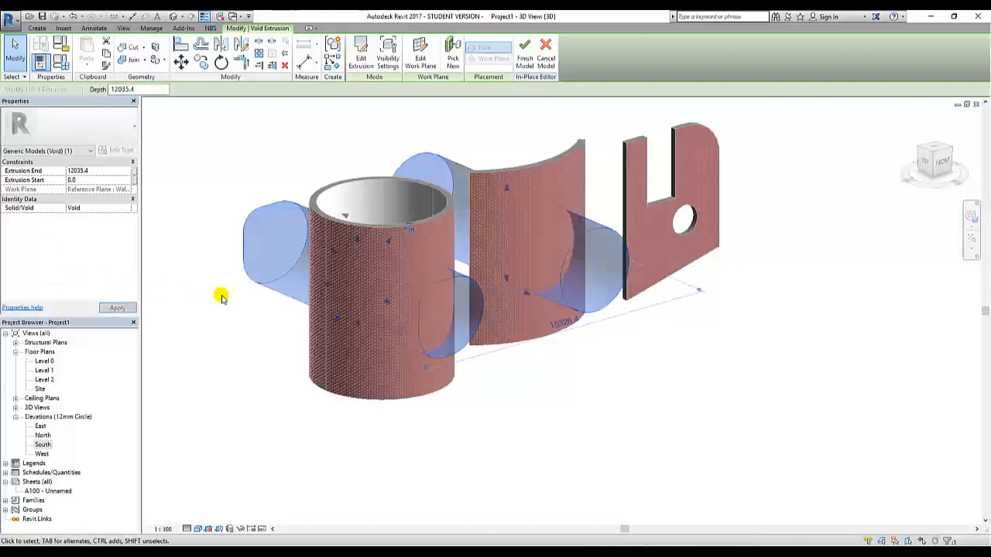
click(208, 303)
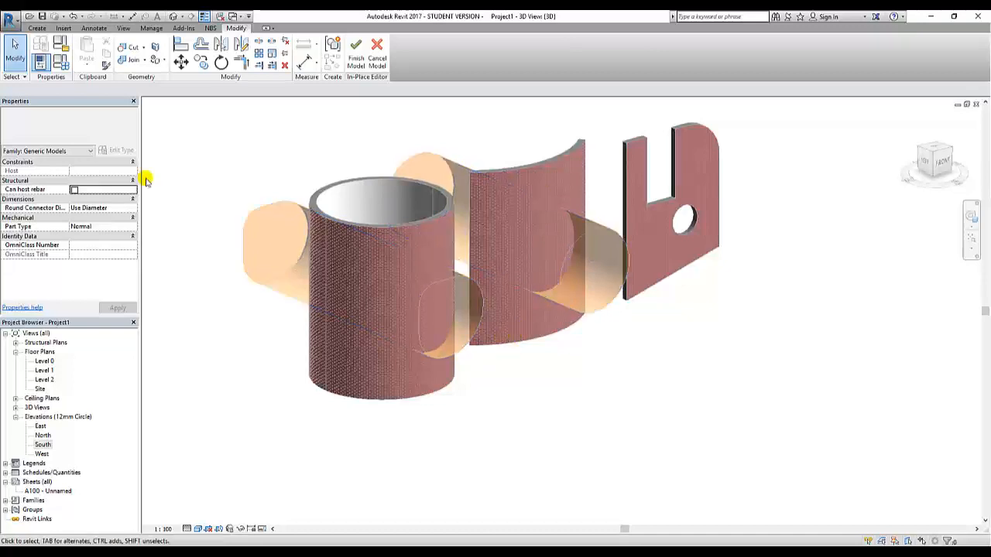
Step: Cut the curved wall and the circular wall with the void extrusion using Cut Geometry
click(143, 47)
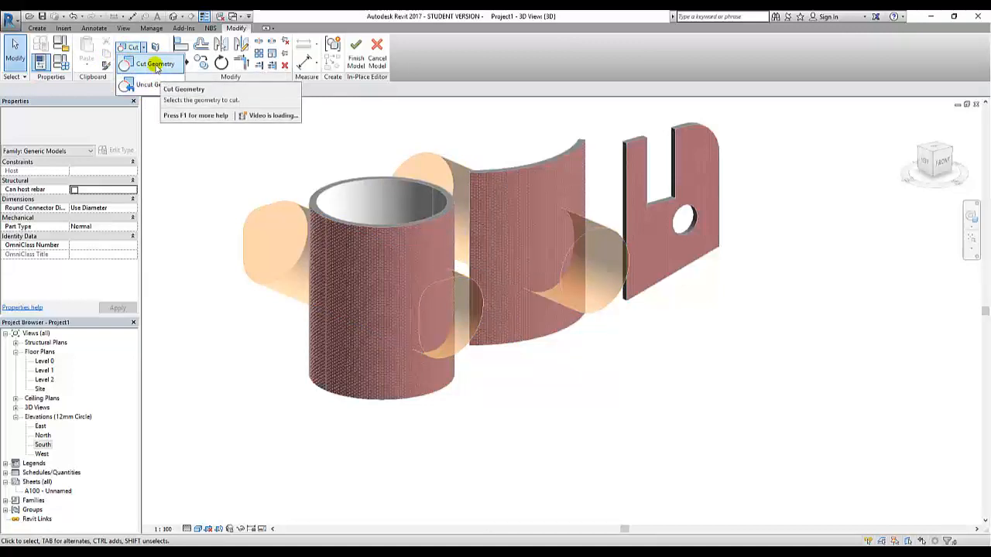
click(155, 65)
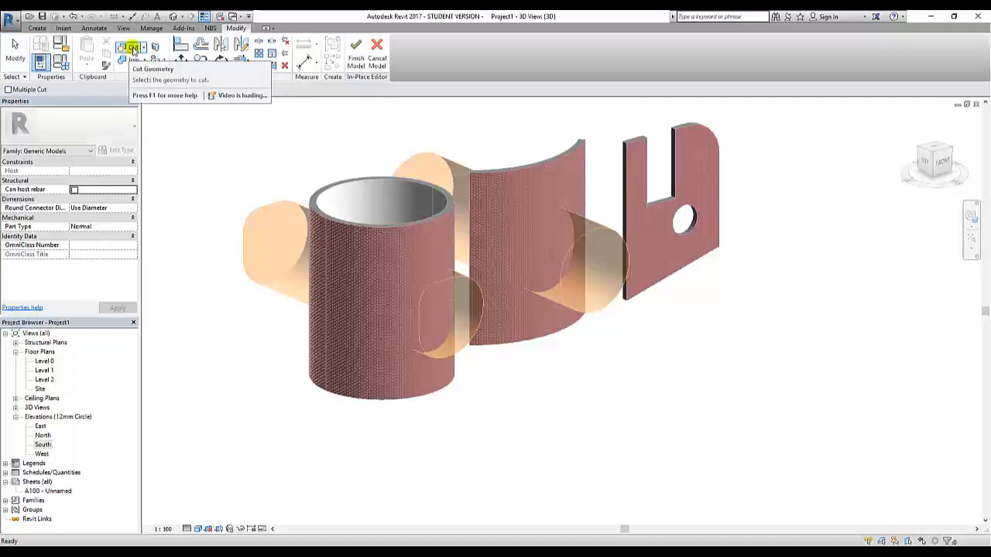
click(529, 169)
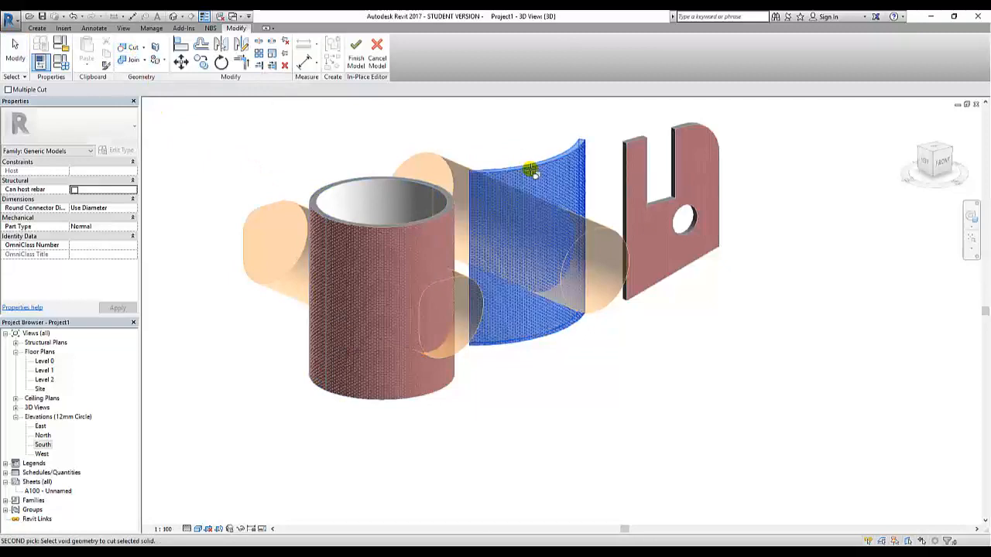
click(428, 150)
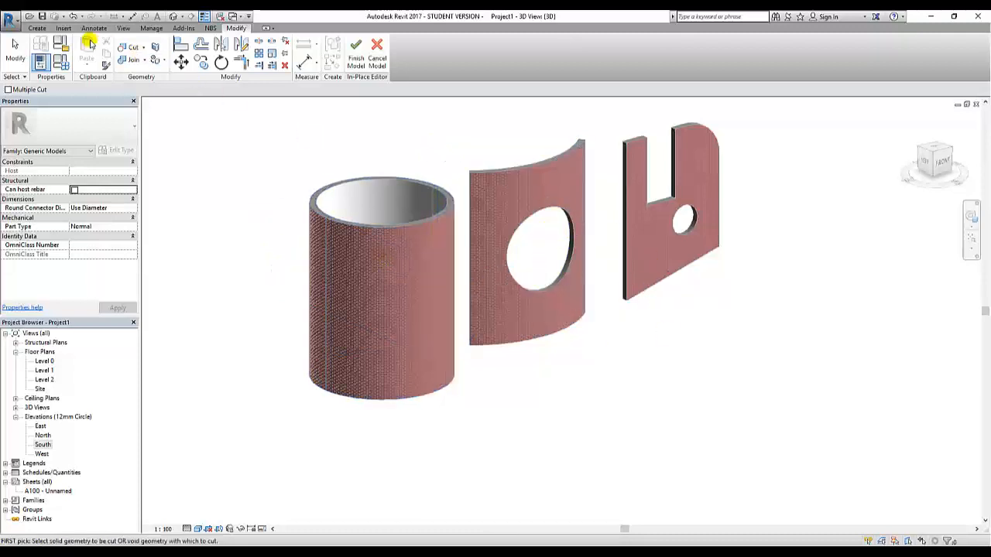
click(403, 225)
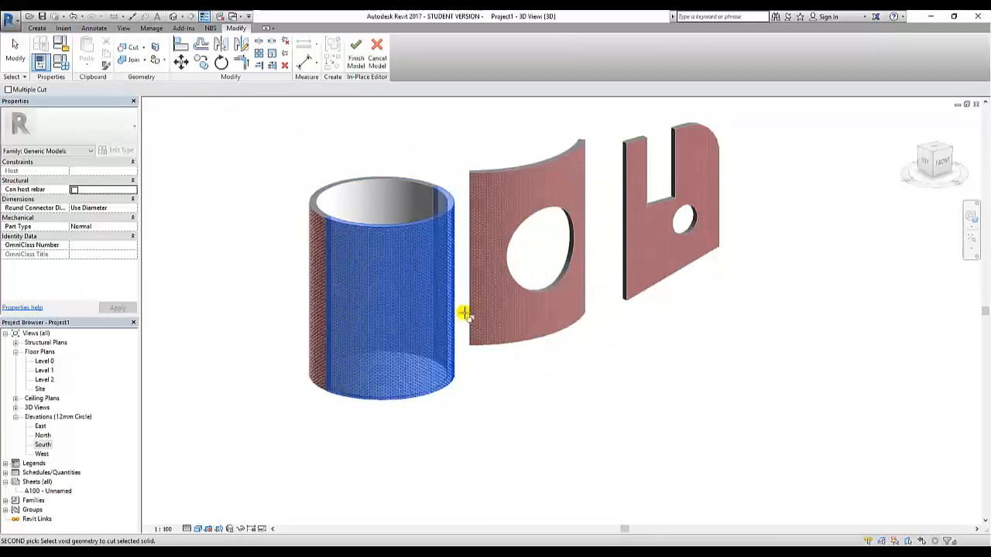
click(508, 277)
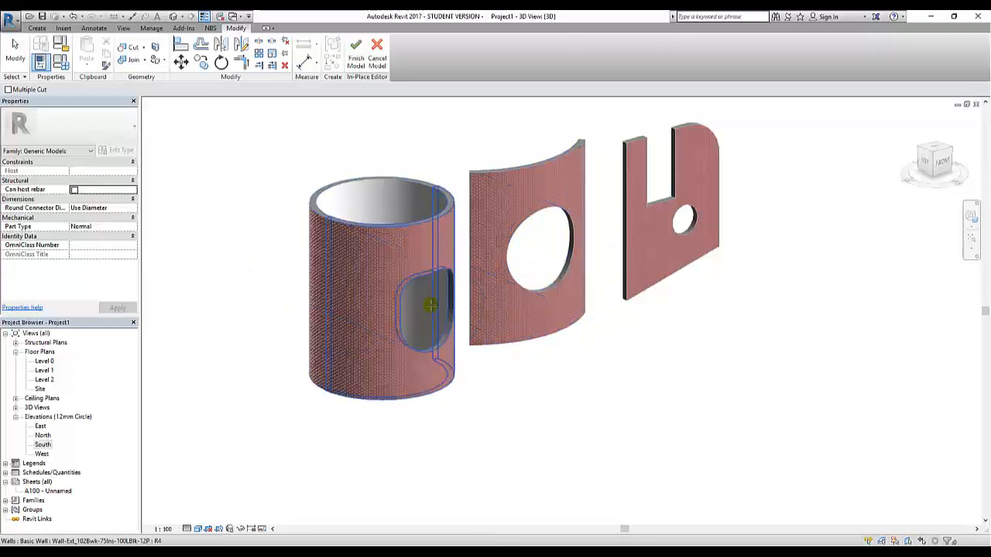
key(Escape)
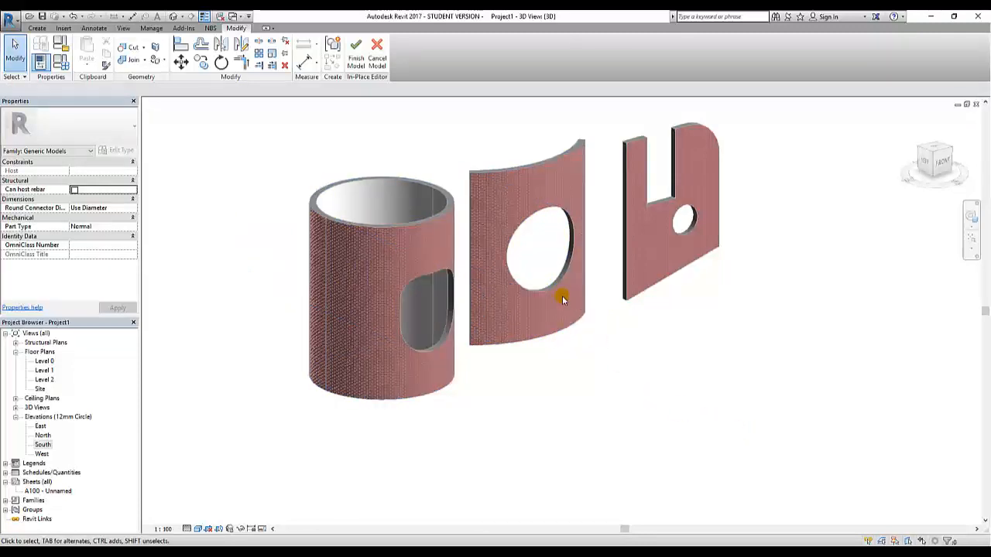
Step: Move the void extrusion up so it cuts through the upper edges of both curved walls
click(551, 296)
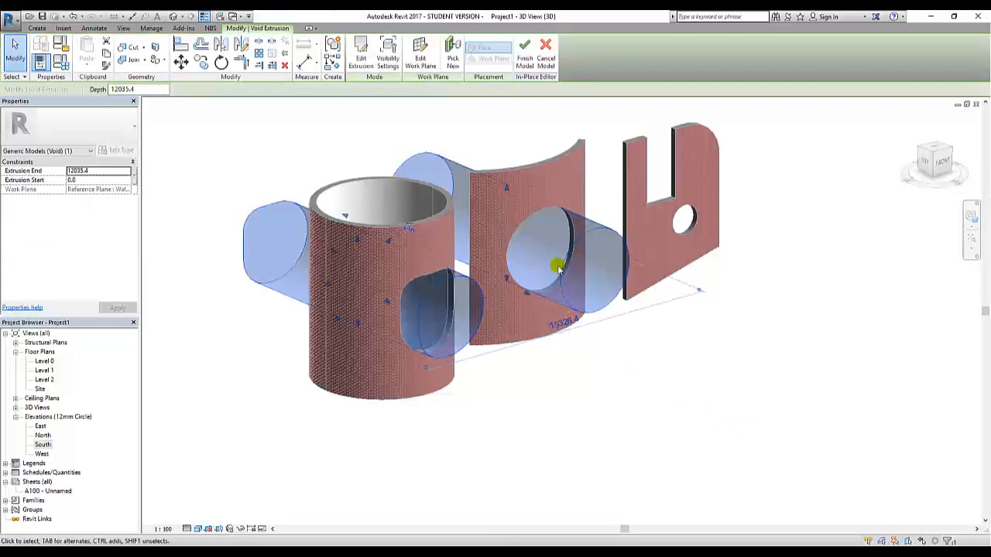
drag(559, 263, 551, 194)
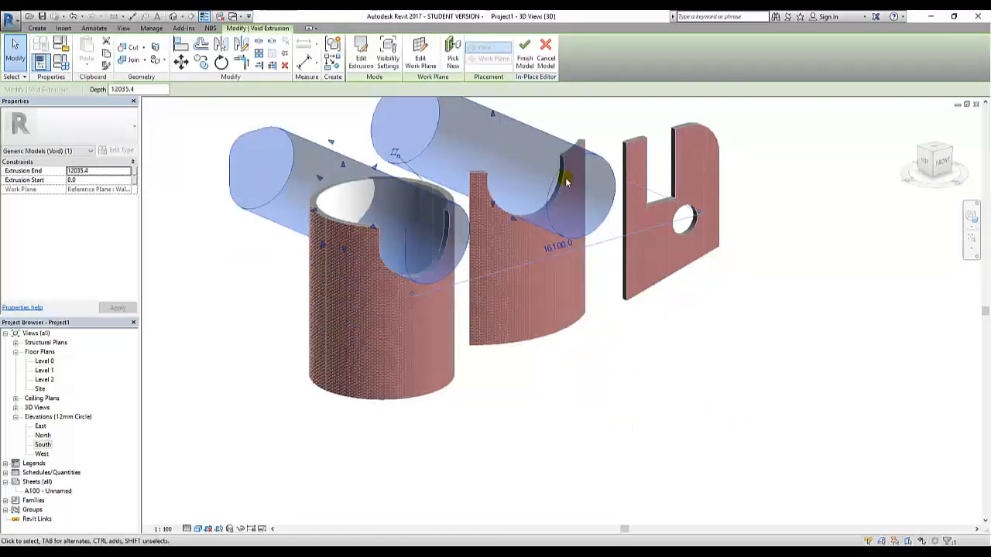
key(Escape)
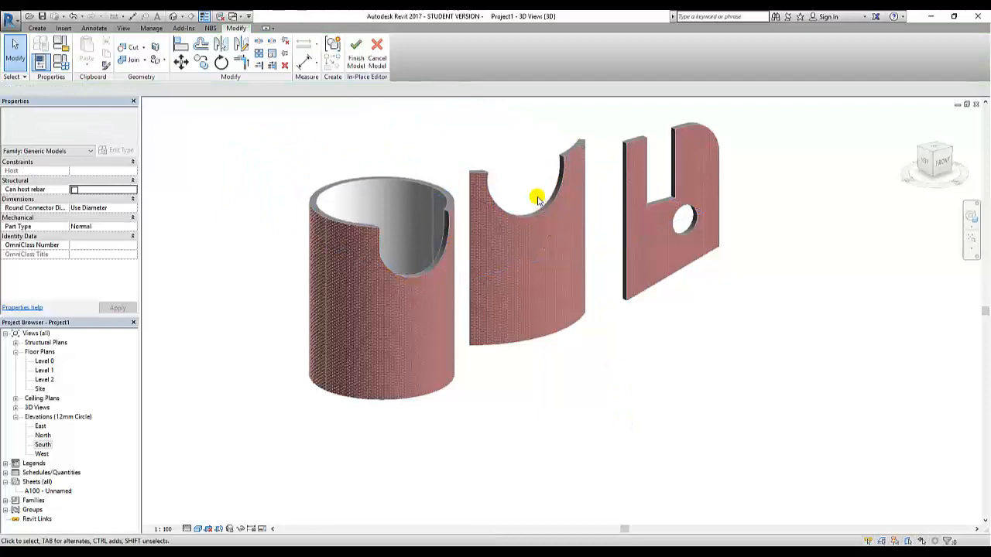
click(539, 199)
key(Escape)
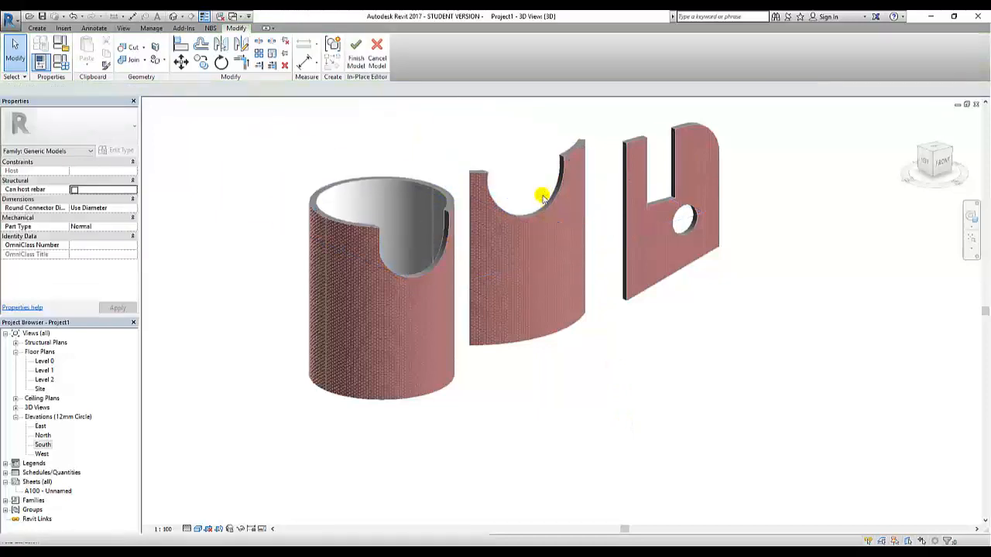
Step: Move the void extrusion back down to about mid-height of both curved walls
click(552, 189)
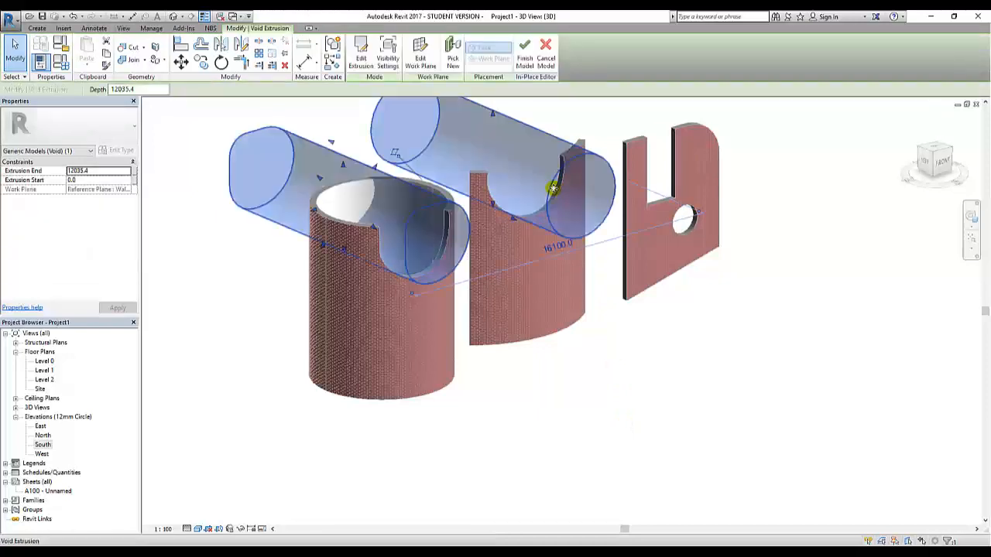
drag(552, 188, 563, 264)
click(641, 374)
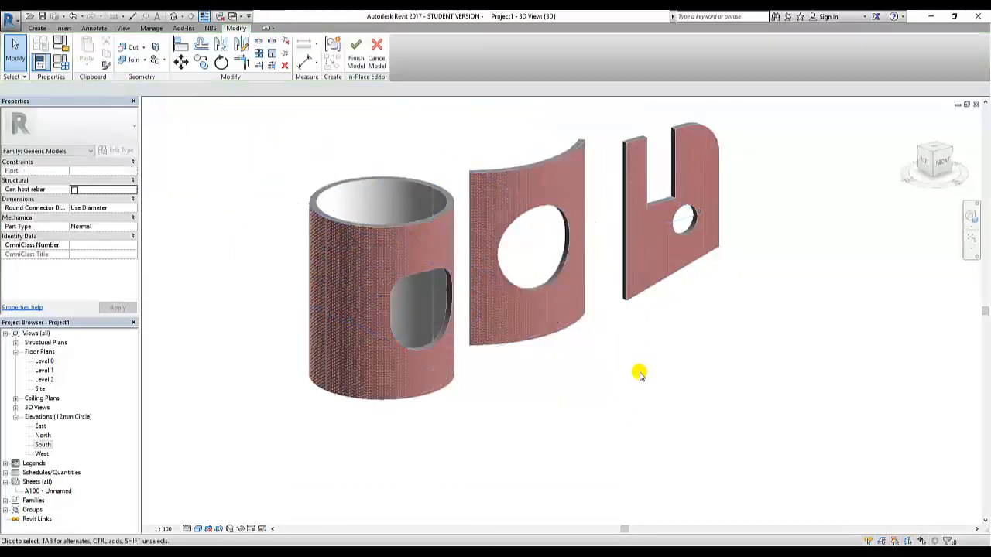
Step: Finish the in-place model and inspect the openings in both curved walls from the front
shift+middle_drag(630, 368, 555, 391)
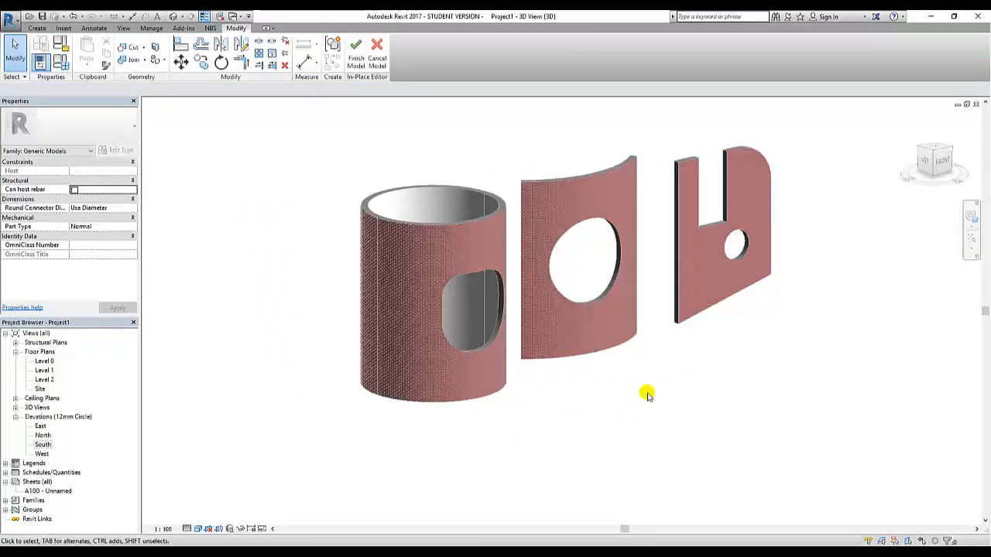
click(355, 56)
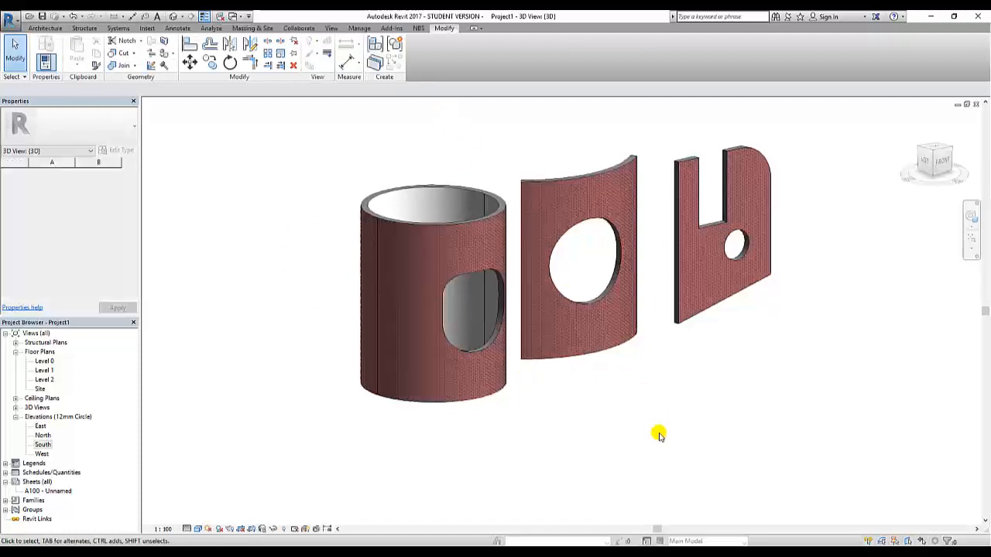
mouse_move(635, 391)
shift+middle_down()
mouse_move(524, 328)
mouse_move(431, 347)
mouse_move(586, 371)
mouse_move(712, 495)
mouse_move(861, 517)
mouse_move(661, 395)
mouse_move(617, 390)
shift+middle_up()
shift+middle_drag(642, 408, 555, 395)
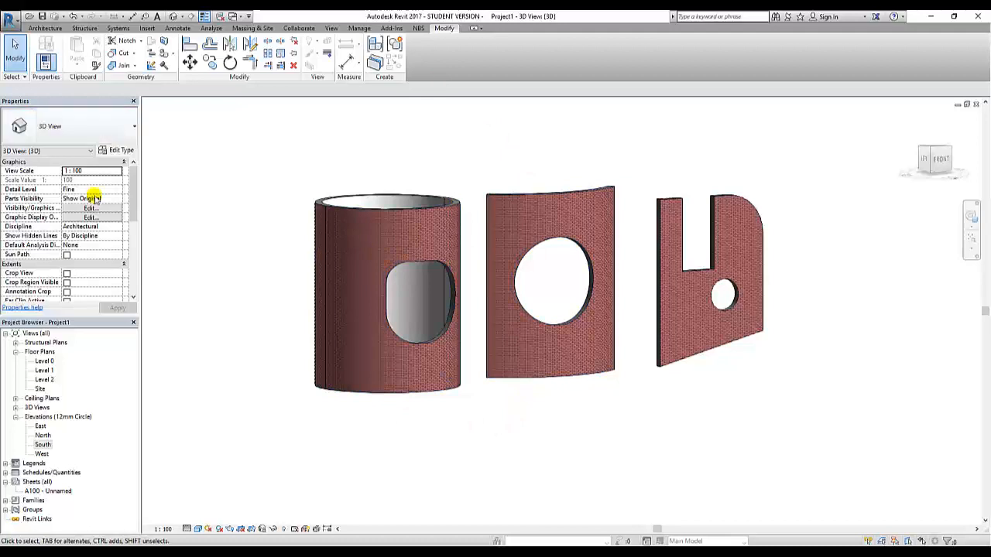
Step: Draw a wavy spline model line with seven control points on the Wall Hole reference plane, below the walls
click(45, 28)
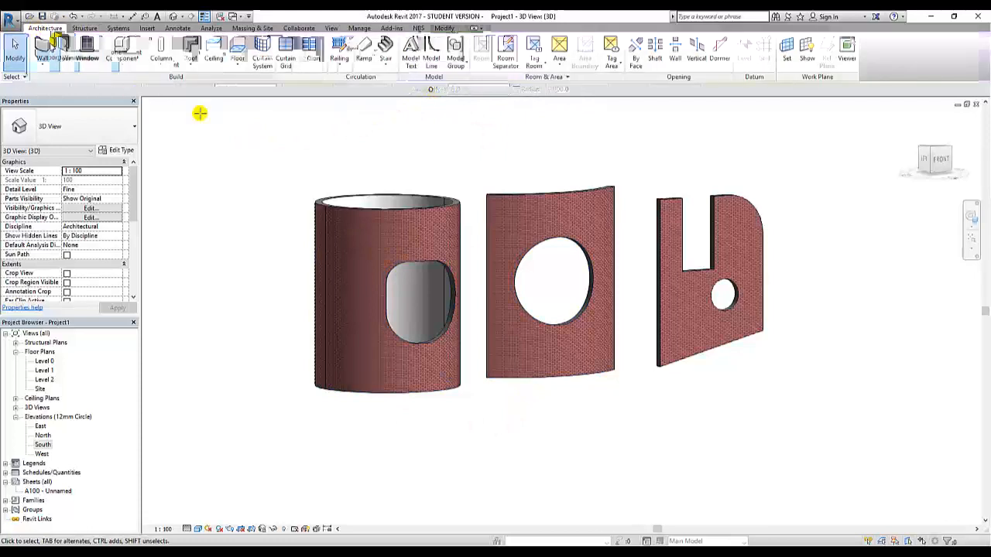
click(431, 52)
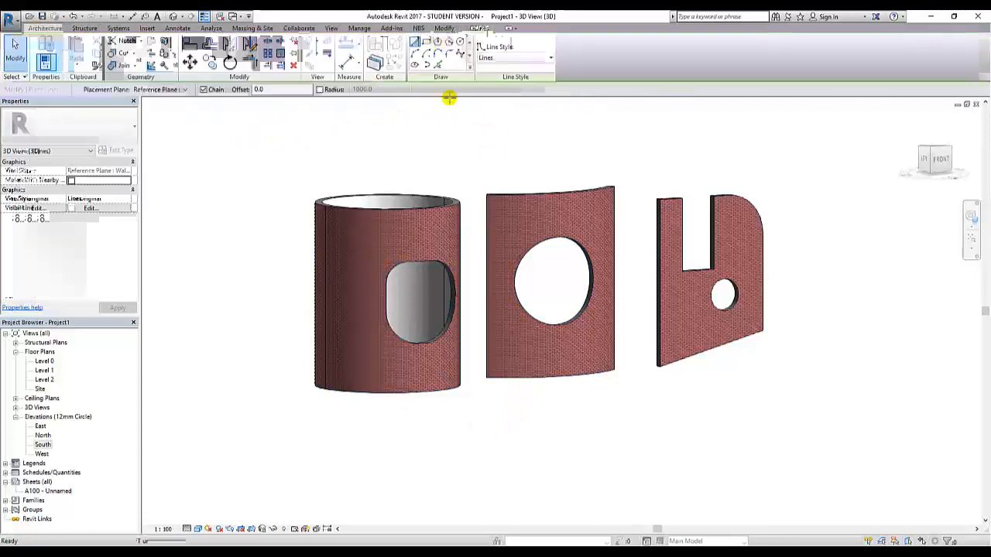
click(460, 53)
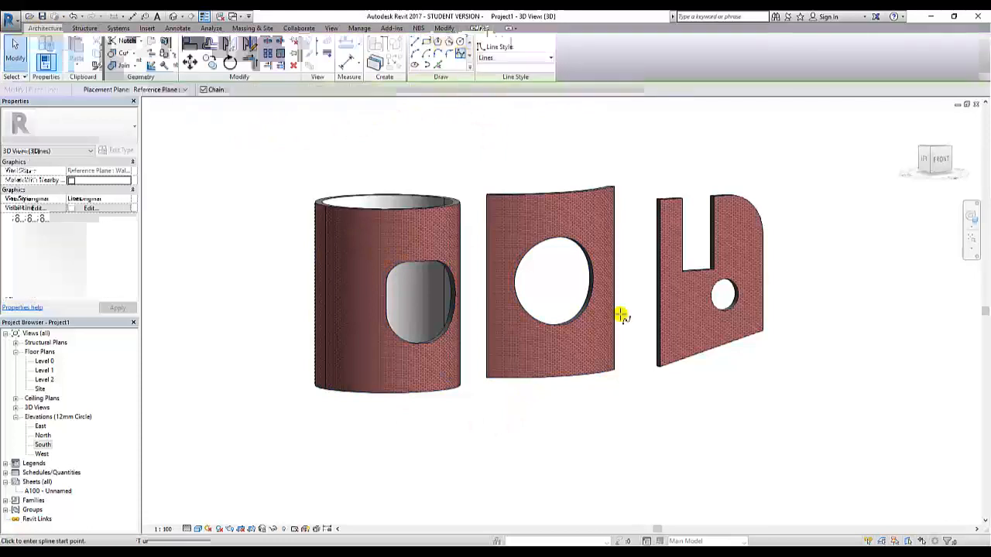
click(542, 487)
click(603, 453)
click(674, 480)
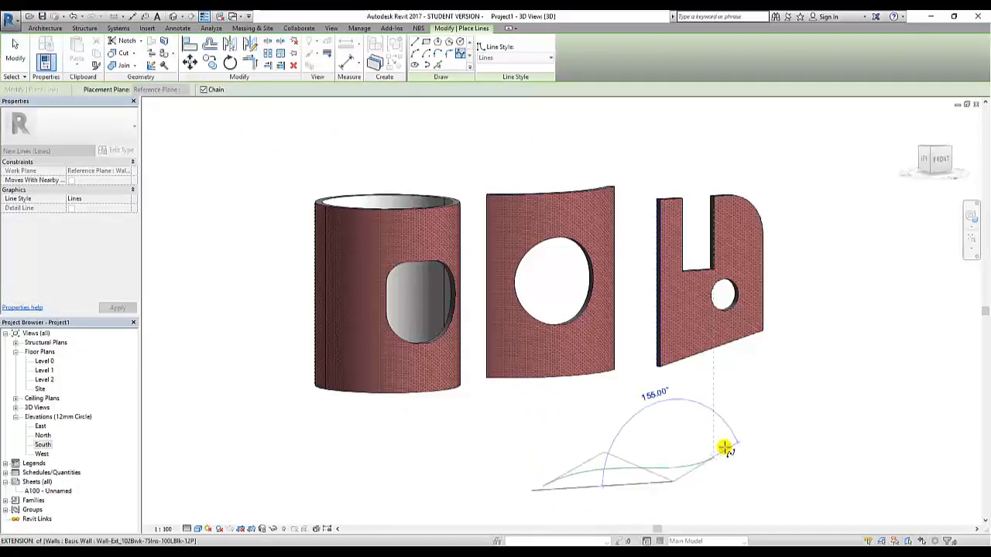
click(732, 401)
click(871, 391)
click(935, 488)
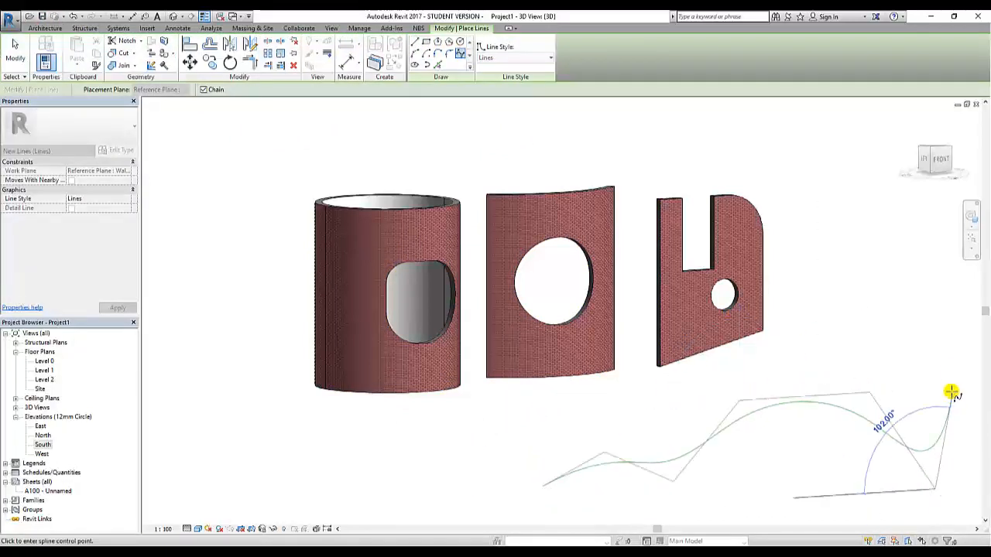
click(950, 377)
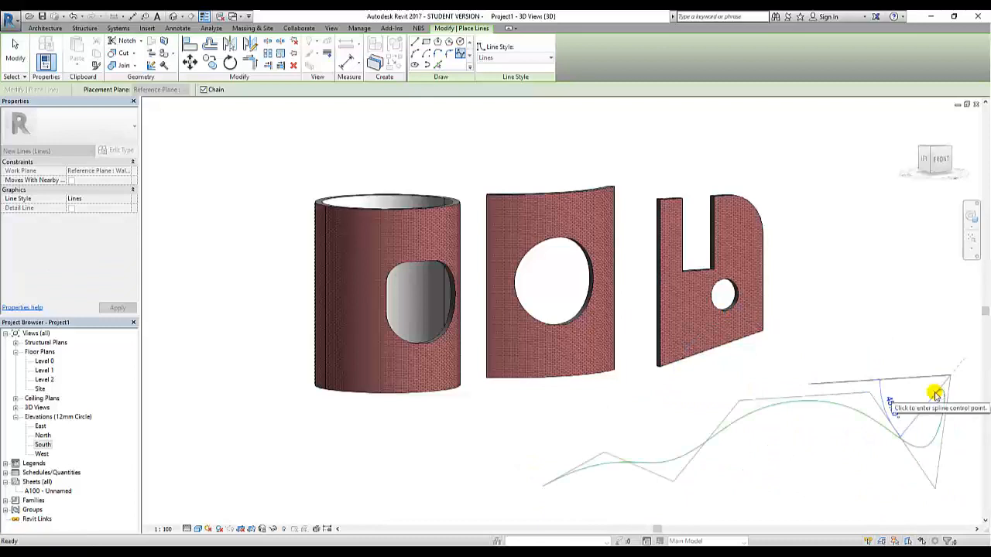
key(Escape)
key(Escape)
Step: Delete the spline model line drawn below the walls
shift+middle_drag(819, 469, 690, 346)
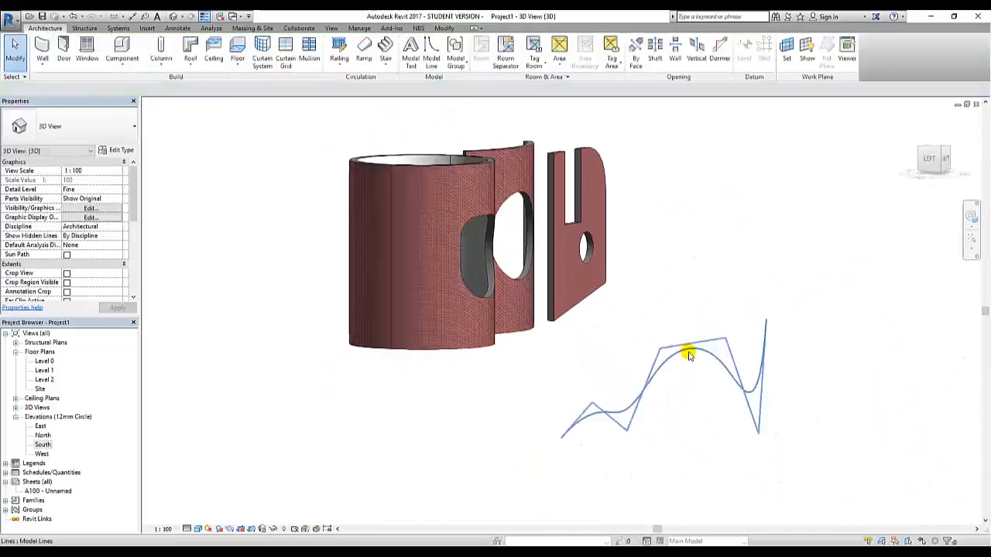
click(689, 349)
click(728, 287)
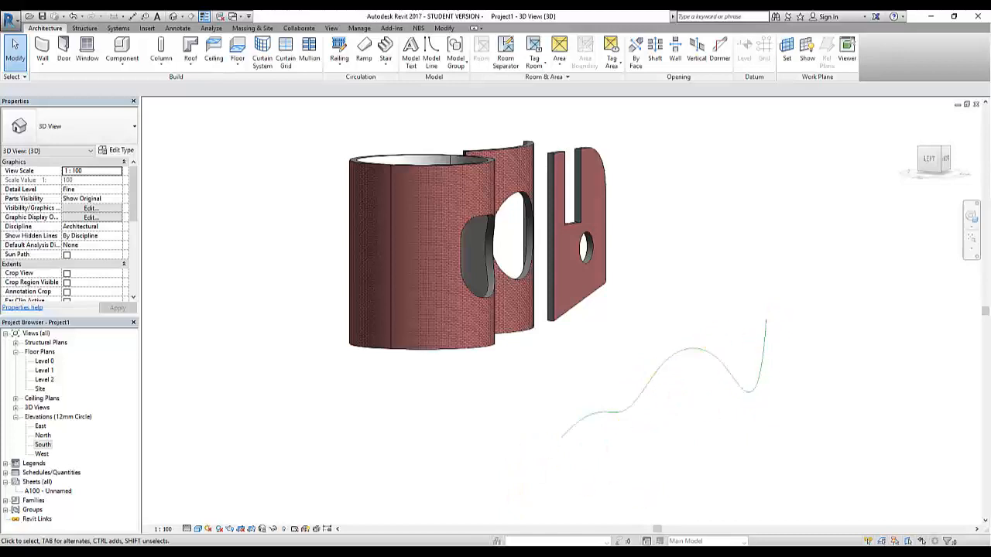
click(672, 353)
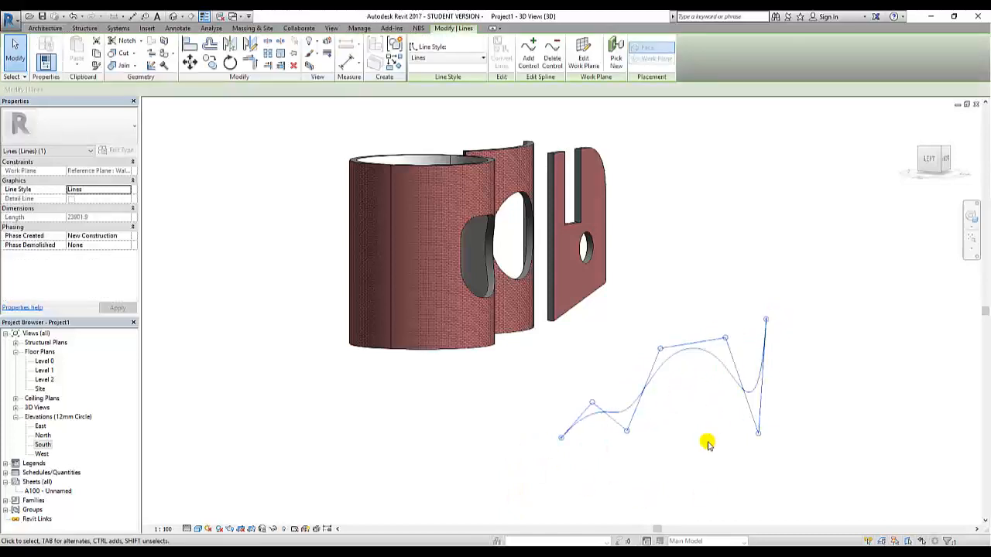
key(Delete)
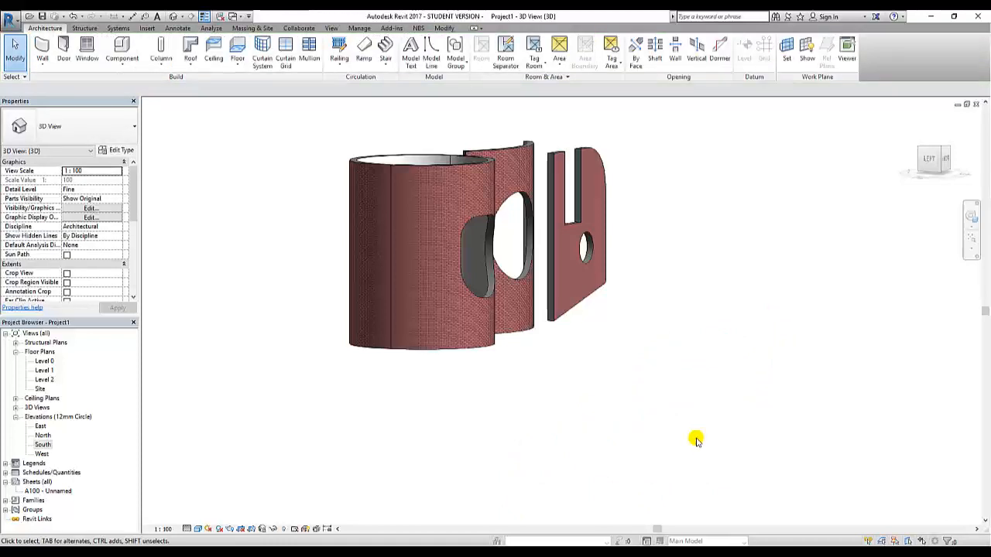
shift+middle_drag(688, 346, 611, 435)
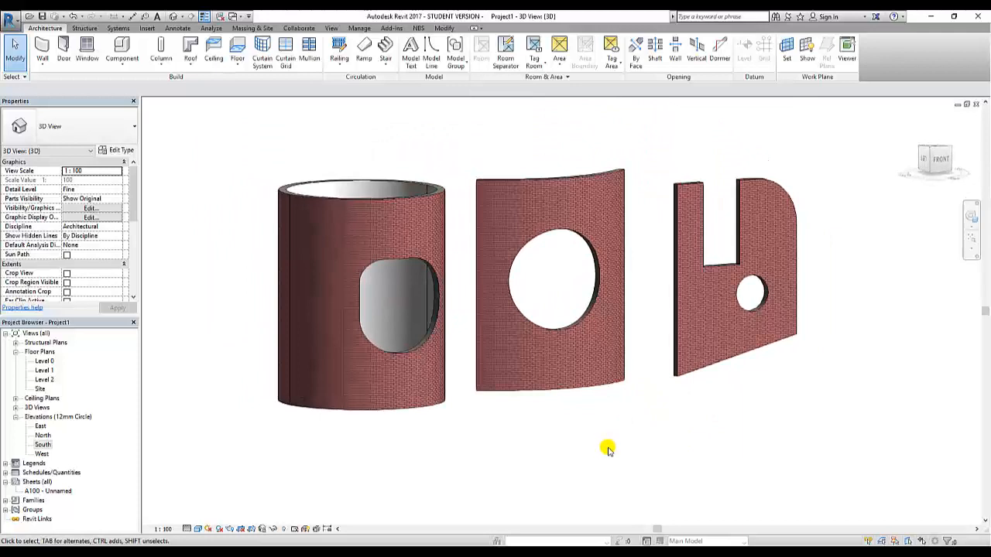